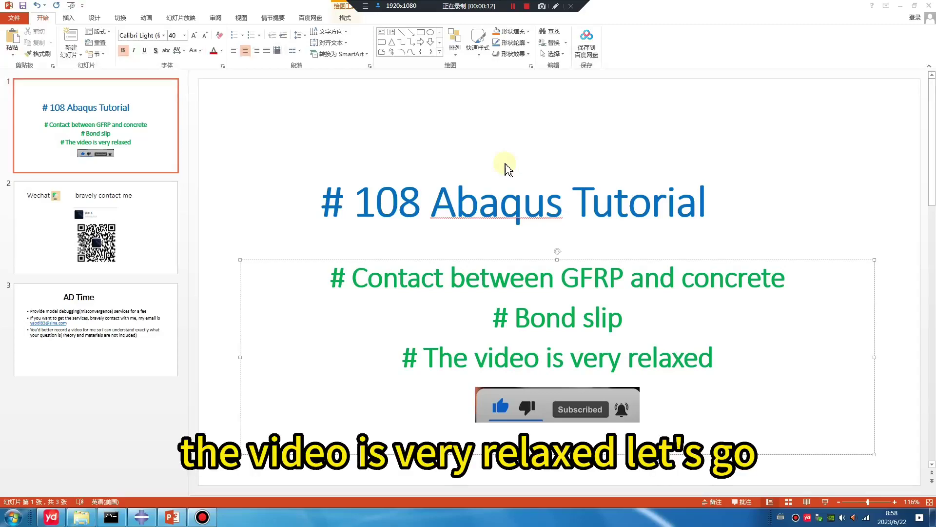
- Switch to Abaqus/CAE and, while choosing a new work directory, create a folder named 0622 in D:\work\6
{"action": "left_click", "coordinate": [141, 517]}
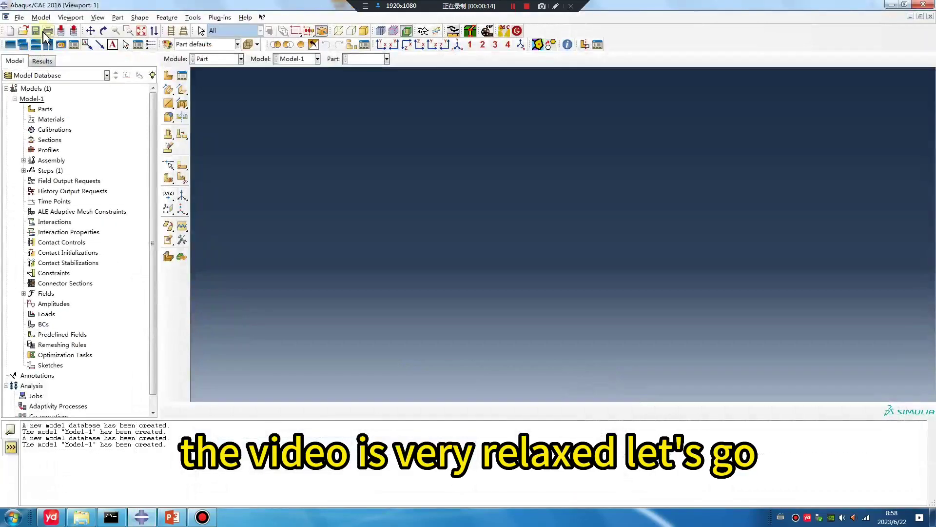
{"action": "left_click", "coordinate": [20, 18]}
{"action": "left_click", "coordinate": [51, 72]}
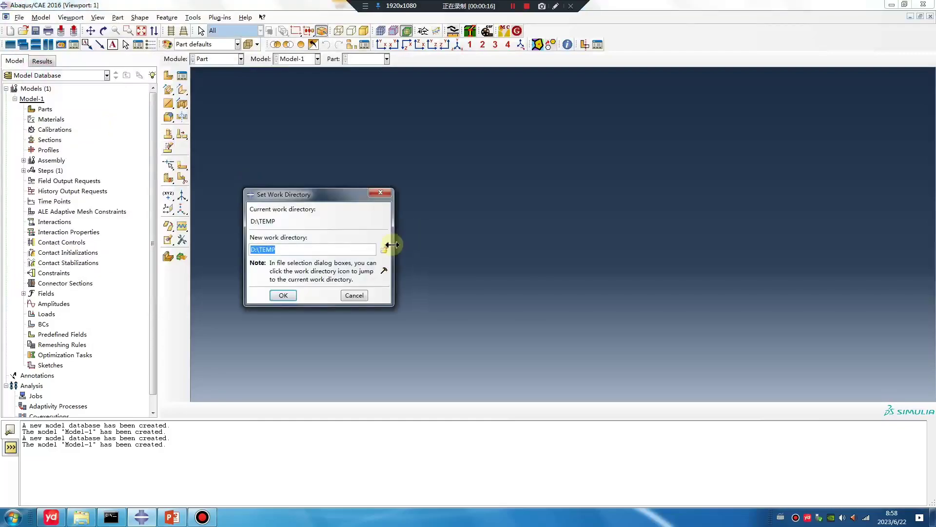
{"action": "left_click", "coordinate": [384, 249]}
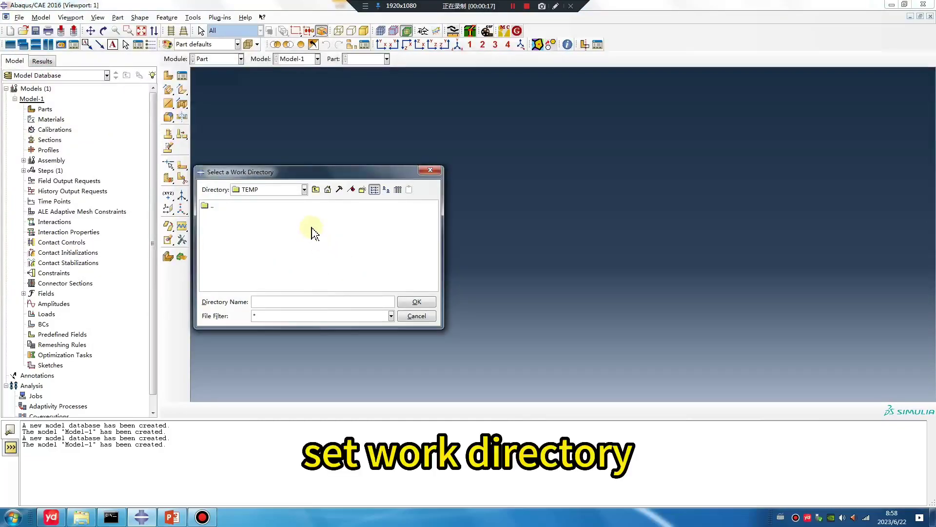
{"action": "left_click", "coordinate": [316, 189]}
{"action": "left_click", "coordinate": [293, 255]}
{"action": "double_click", "coordinate": [293, 256]}
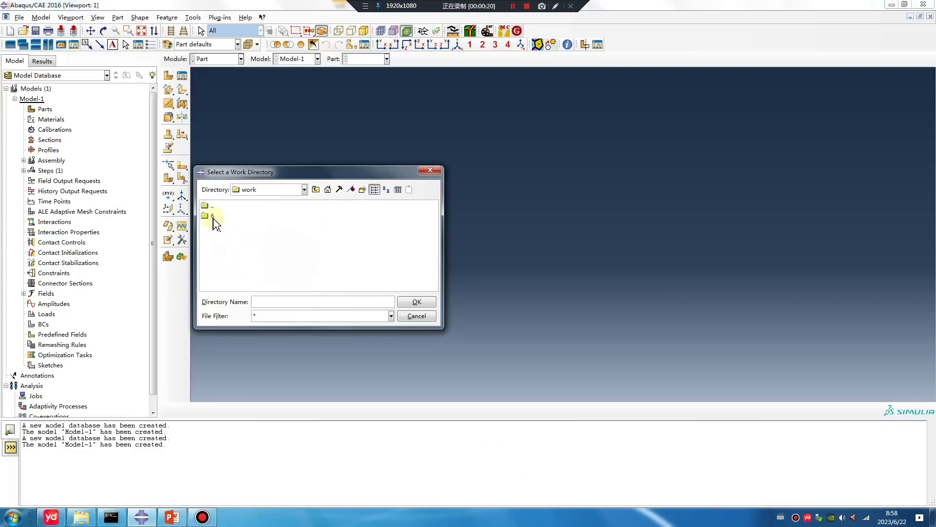
{"action": "double_click", "coordinate": [210, 218]}
{"action": "right_click", "coordinate": [224, 285]}
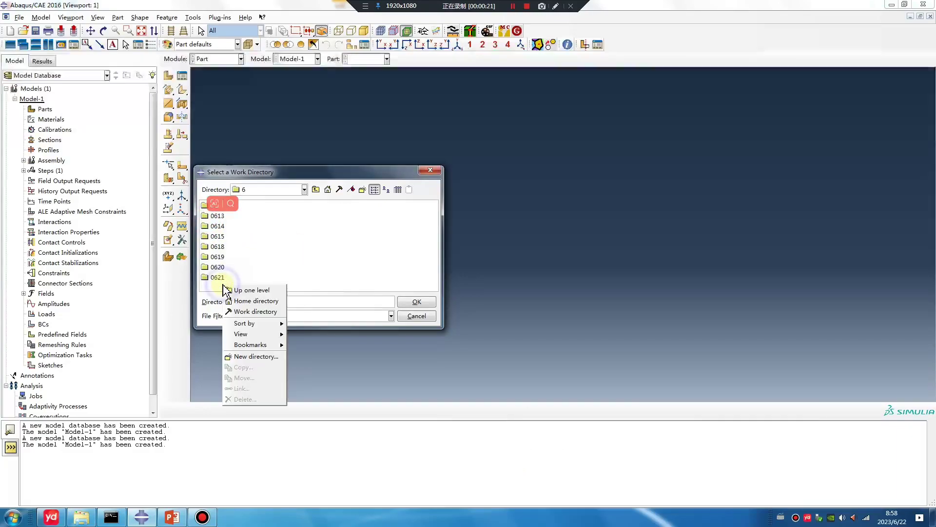
{"action": "left_click", "coordinate": [246, 357]}
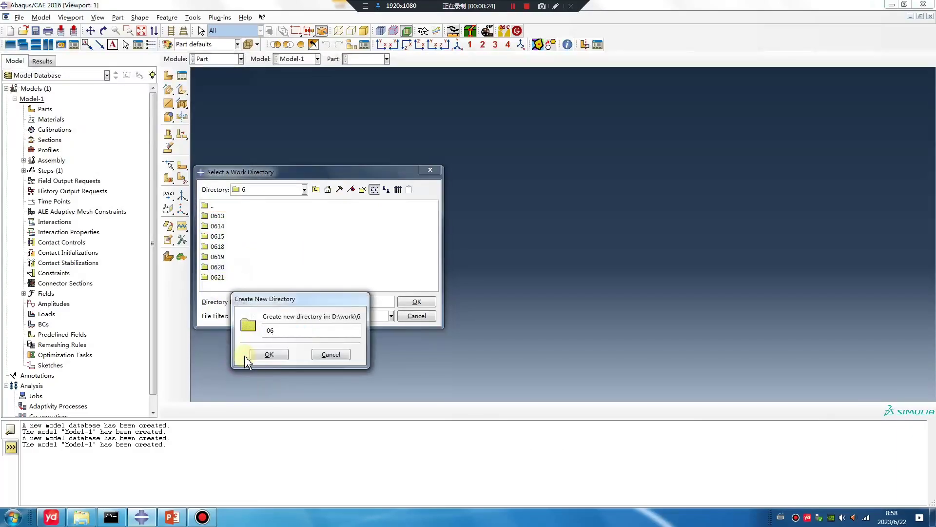
{"action": "left_click", "coordinate": [247, 355]}
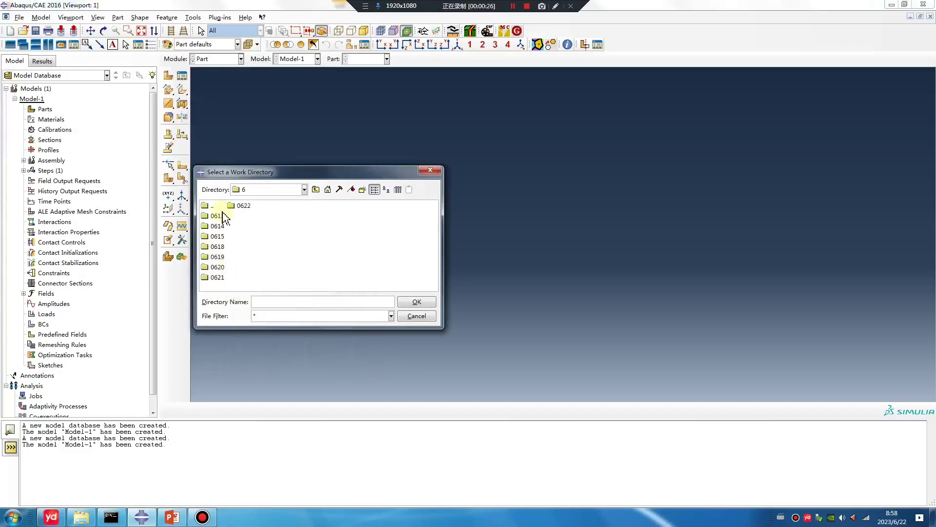
- Create a subfolder named 1 inside 0622 and set D:/work/6/0622/1 as the work directory
{"action": "double_click", "coordinate": [240, 209]}
{"action": "right_click", "coordinate": [225, 242]}
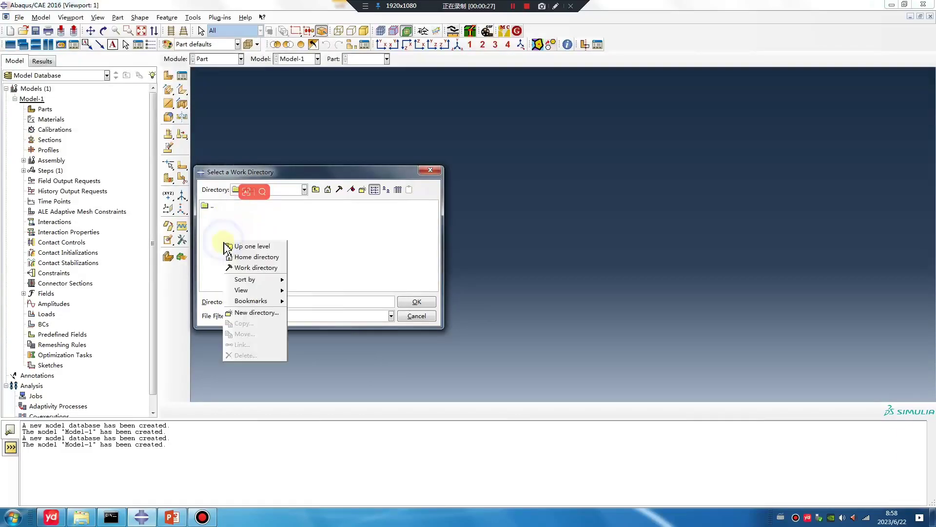
{"action": "left_click", "coordinate": [249, 316]}
{"action": "type", "text": "1"}
{"action": "key", "text": "Return"}
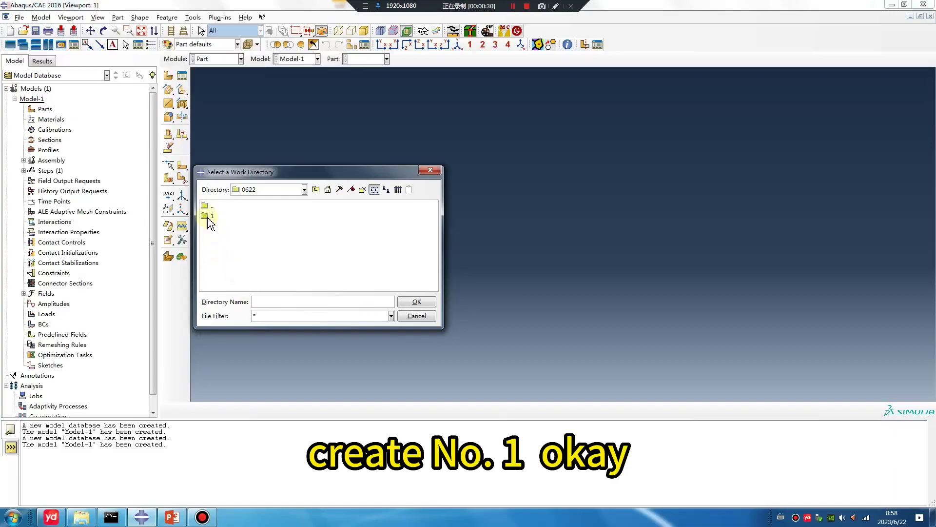
{"action": "left_click", "coordinate": [210, 216]}
{"action": "left_click", "coordinate": [405, 302]}
{"action": "left_click", "coordinate": [283, 294]}
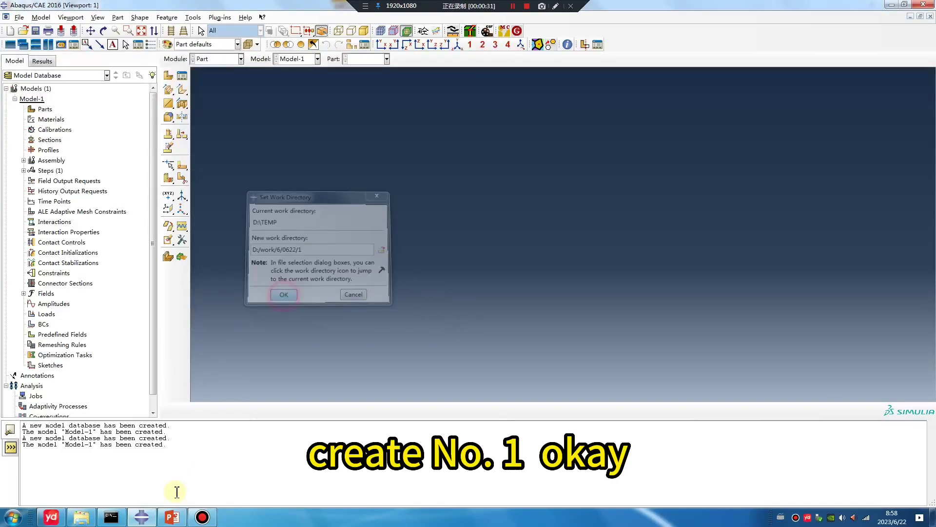
- Close the running yd application
{"action": "right_click", "coordinate": [51, 517]}
{"action": "left_click", "coordinate": [44, 503]}
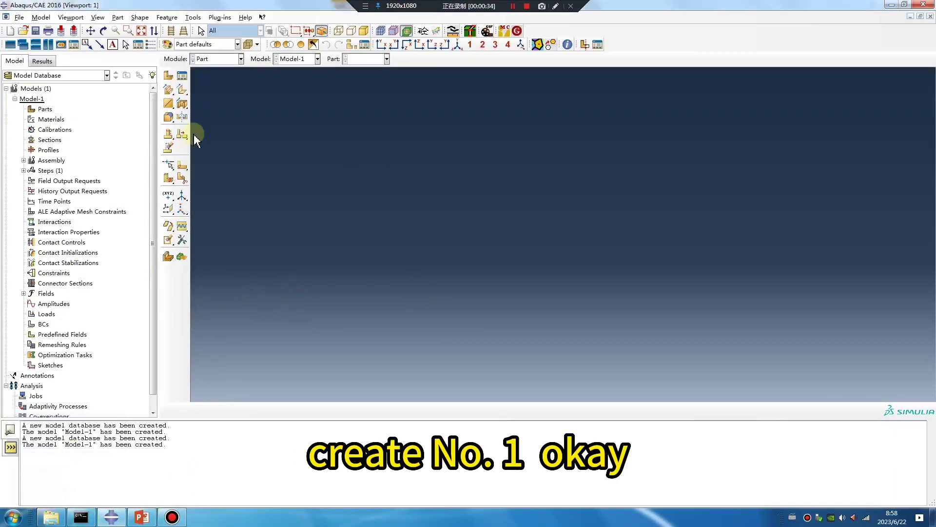
- Create a 3D deformable solid extrusion part named concrete with an approximate size of 200
{"action": "left_click", "coordinate": [168, 76]}
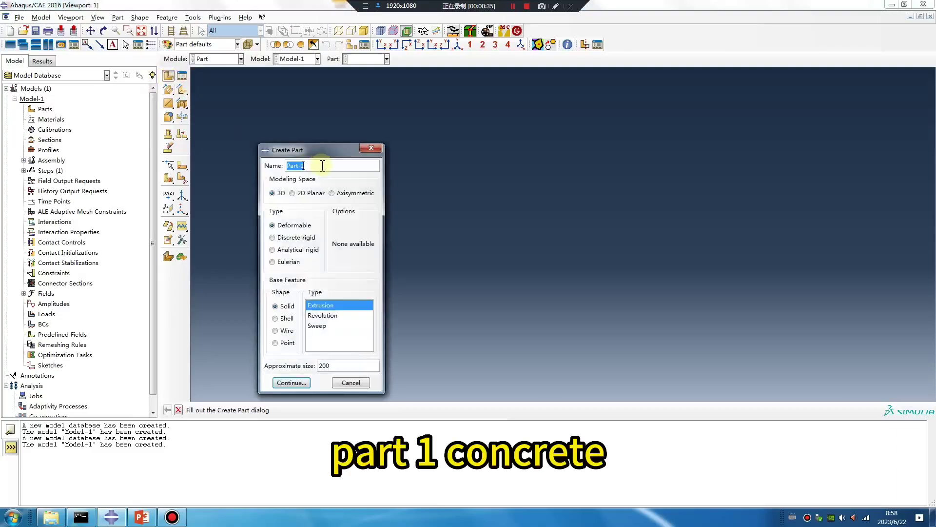
{"action": "type", "text": "concrete"}
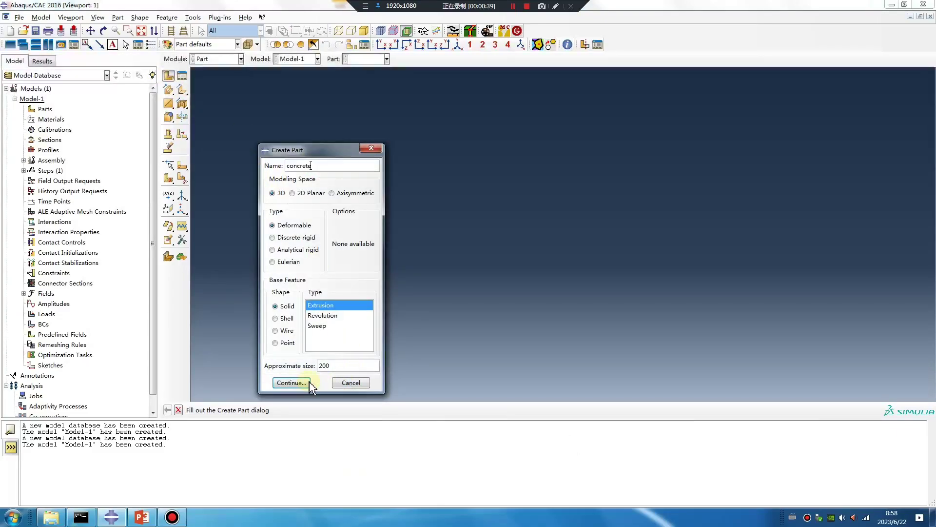
{"action": "left_click", "coordinate": [291, 383]}
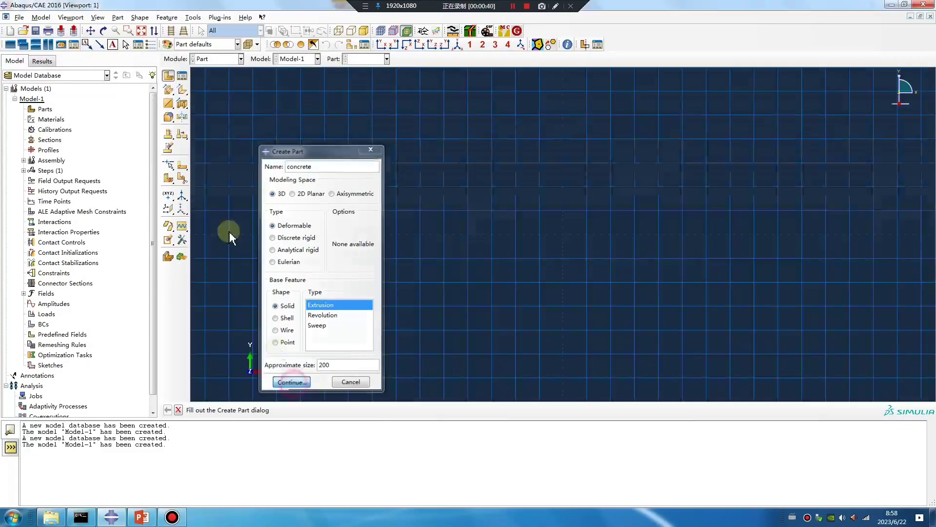
- Sketch a rectangle about 35 by 20 starting at the origin and extrude it to a depth of 20
{"action": "left_click", "coordinate": [181, 90]}
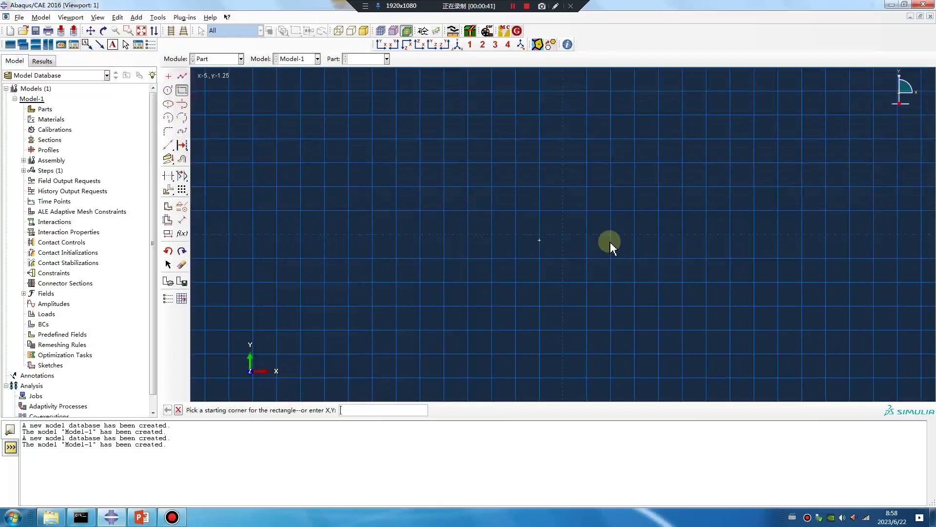
{"action": "left_click", "coordinate": [563, 235]}
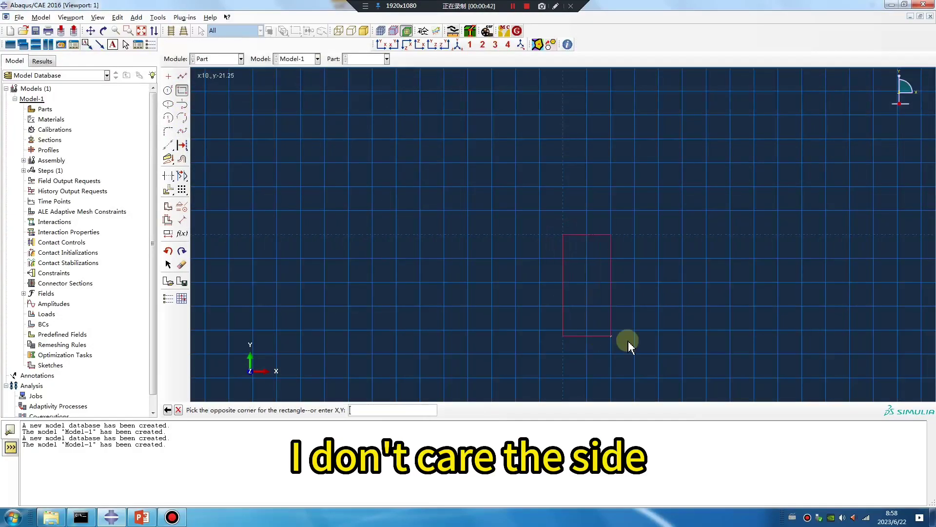
{"action": "left_click", "coordinate": [730, 330]}
{"action": "middle_click", "coordinate": [465, 370]}
{"action": "middle_click", "coordinate": [464, 370]}
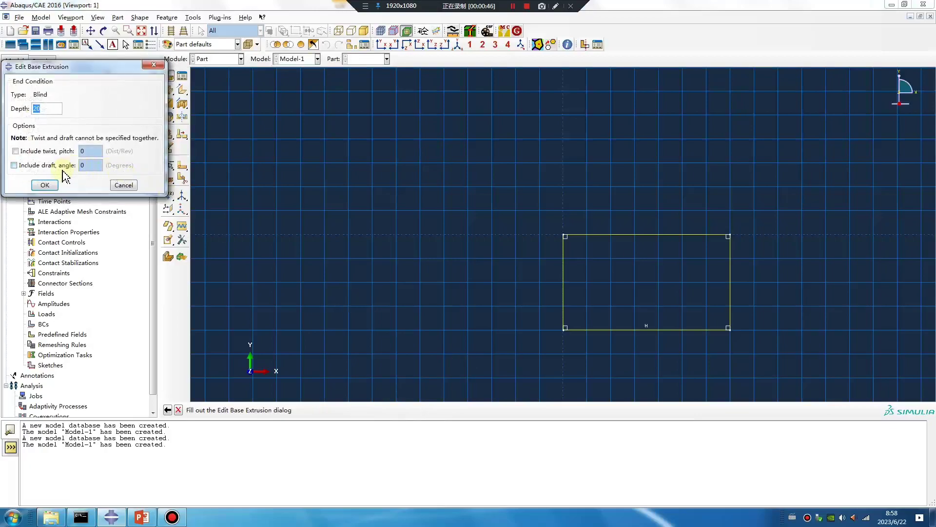
{"action": "left_click", "coordinate": [48, 186]}
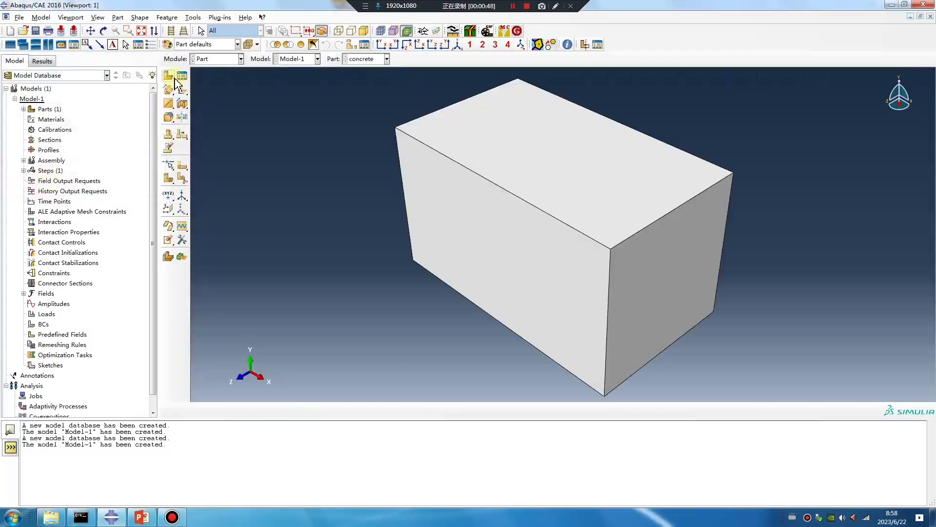
- Create a 3D deformable planar shell part named GFRP with an approximate size of 200
{"action": "left_click", "coordinate": [168, 77]}
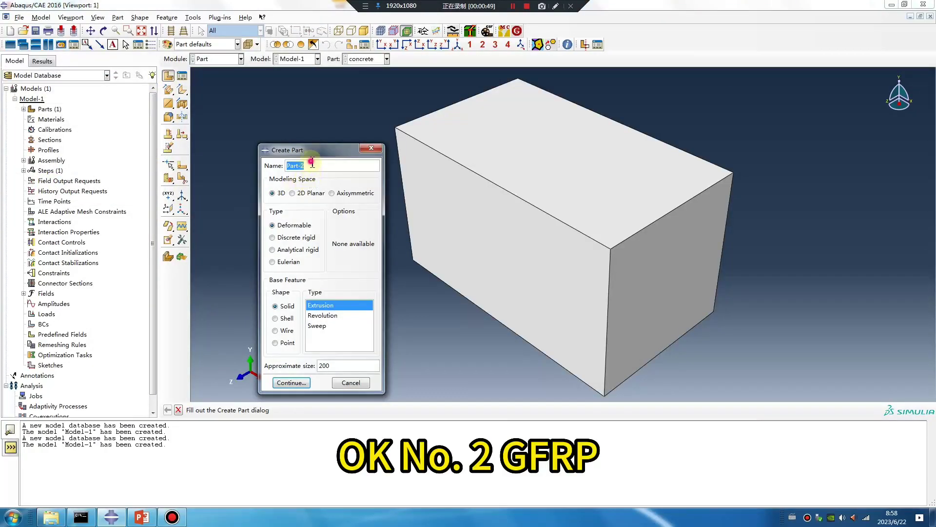
{"action": "type", "text": "GFRP"}
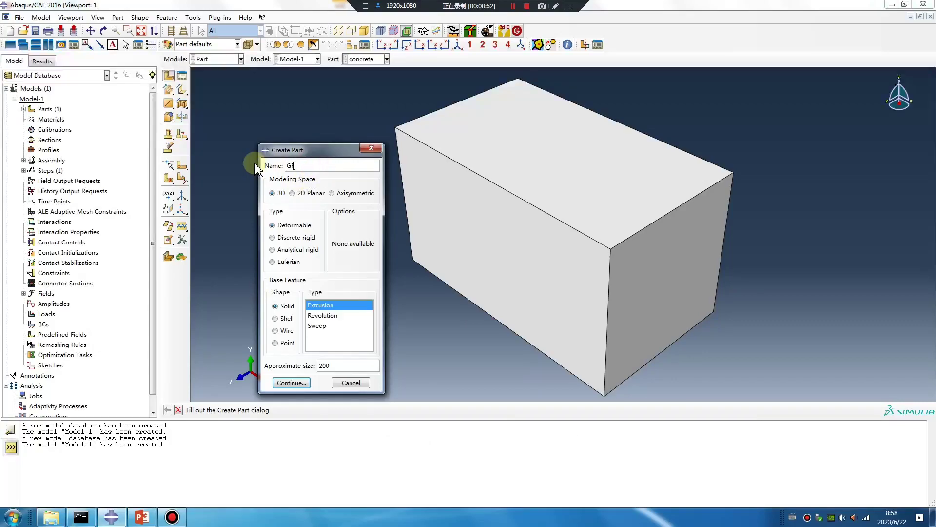
{"action": "left_click", "coordinate": [282, 320]}
{"action": "left_click", "coordinate": [299, 383]}
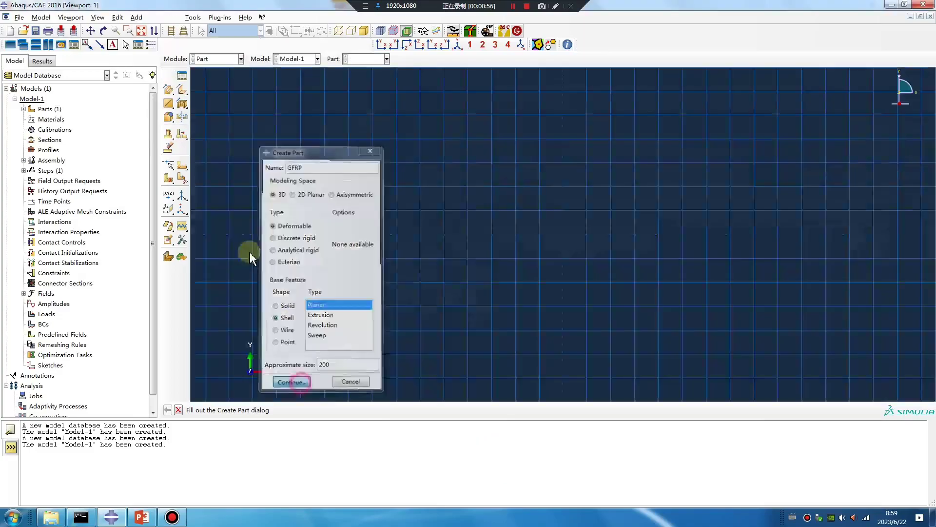
{"action": "left_click", "coordinate": [183, 90]}
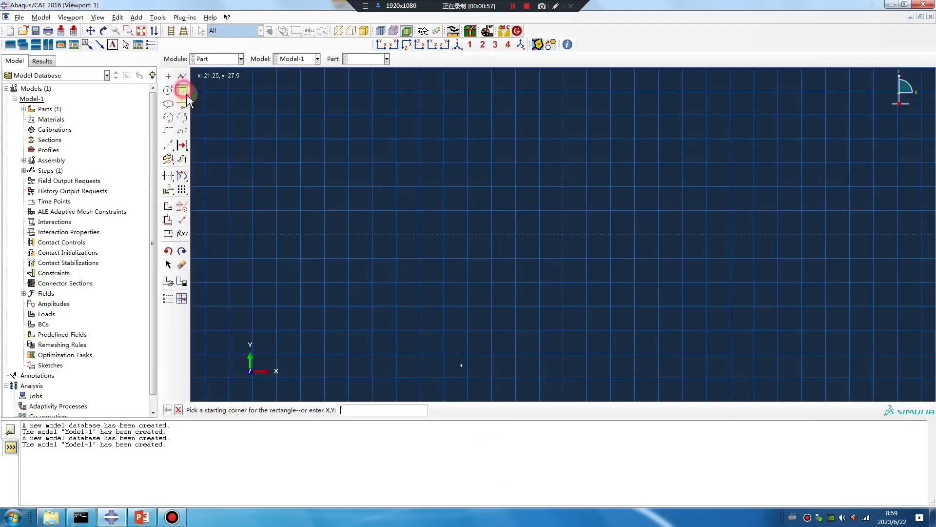
{"action": "left_click", "coordinate": [564, 259]}
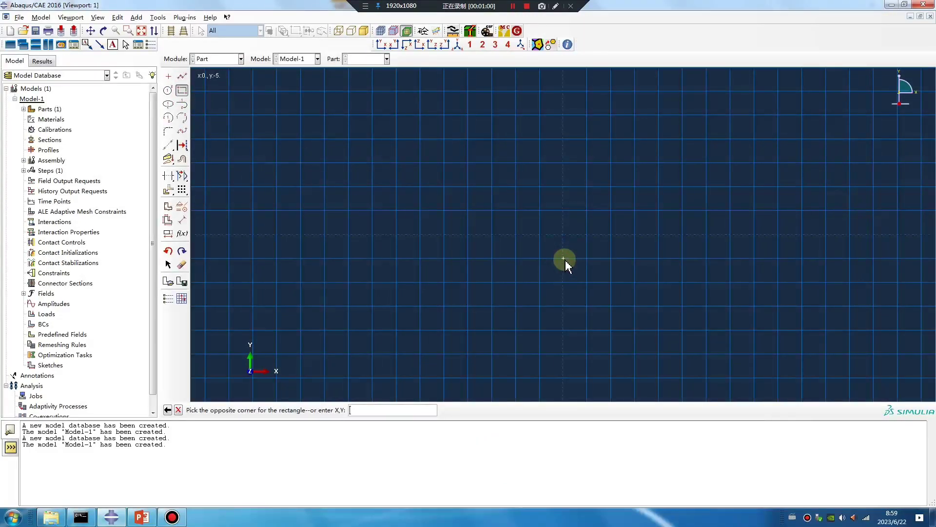
{"action": "key", "text": "Escape"}
- Sketch a horizontal rectangle about 45 by 5 starting at (20, -5) and finish the GFRP shell part
{"action": "left_click", "coordinate": [183, 91]}
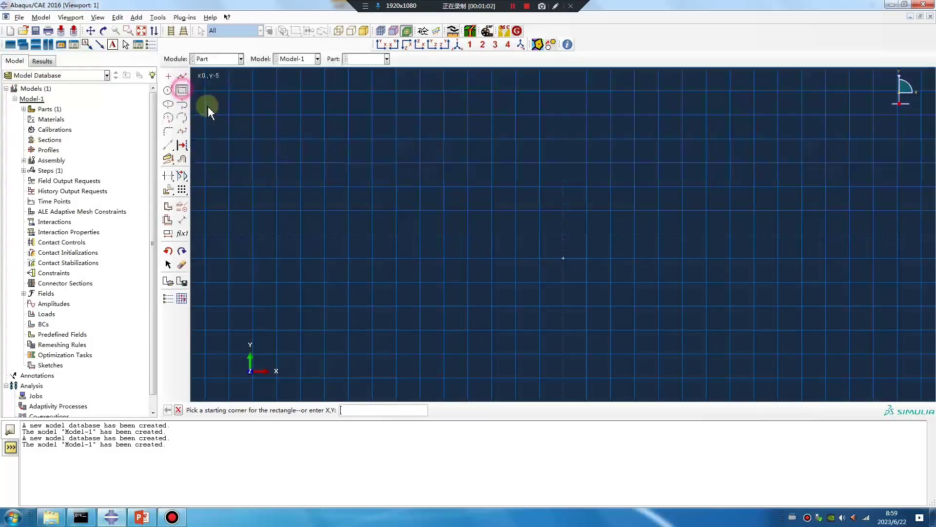
{"action": "left_click", "coordinate": [659, 259]}
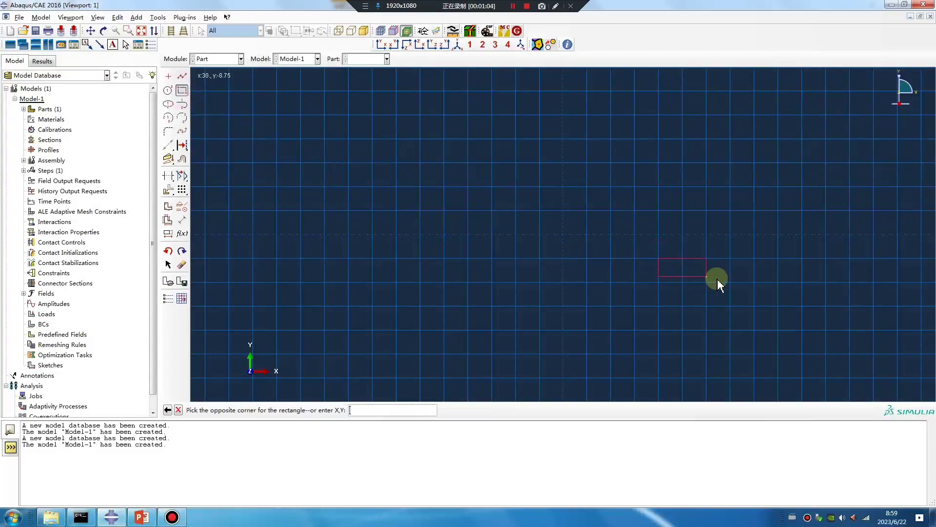
{"action": "left_click", "coordinate": [876, 282]}
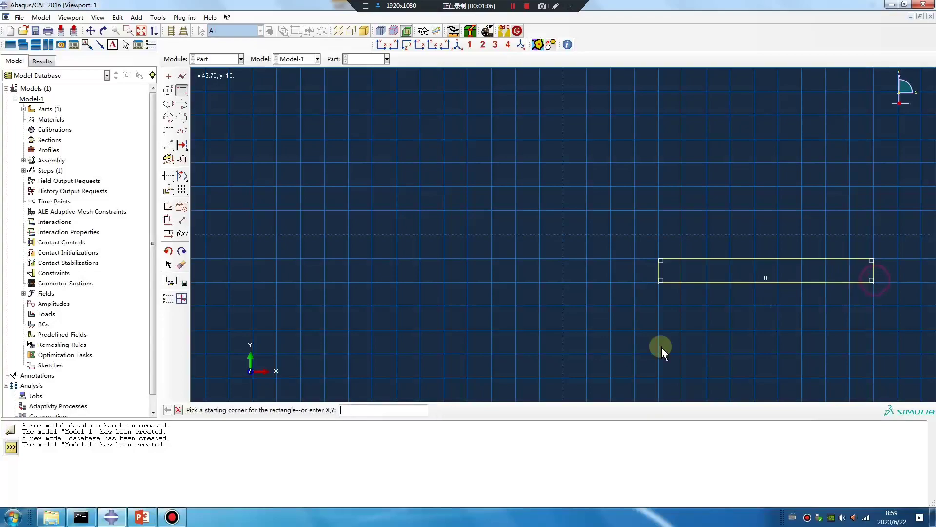
{"action": "middle_click", "coordinate": [508, 385]}
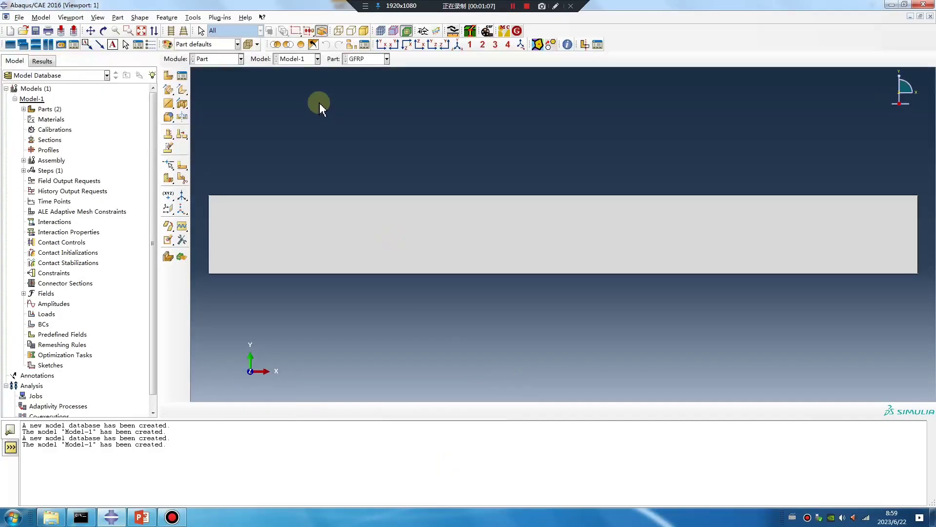
- In the Property module, copy the C30 material from the POLARIS_MAT_BASE_SI_mm library into the current model
{"action": "left_click", "coordinate": [213, 58]}
{"action": "left_click", "coordinate": [215, 80]}
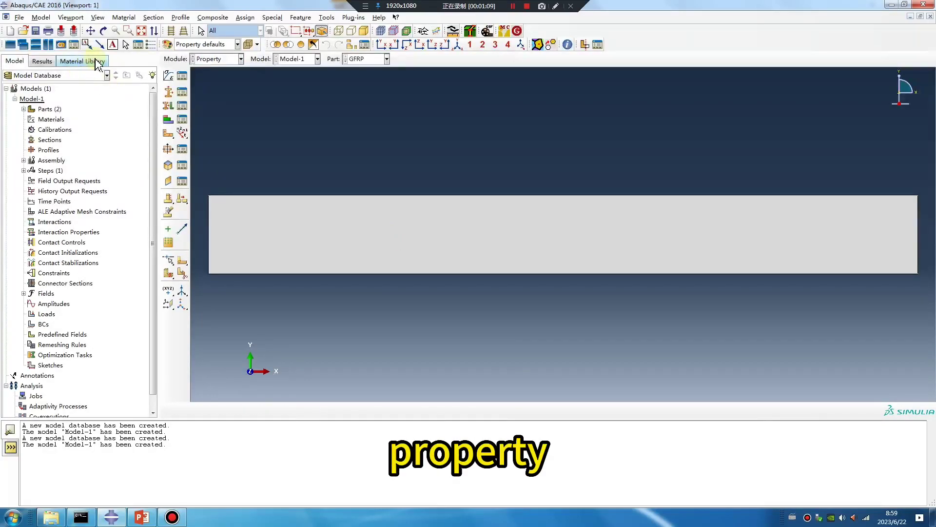
{"action": "left_click", "coordinate": [97, 62]}
{"action": "left_click", "coordinate": [119, 76]}
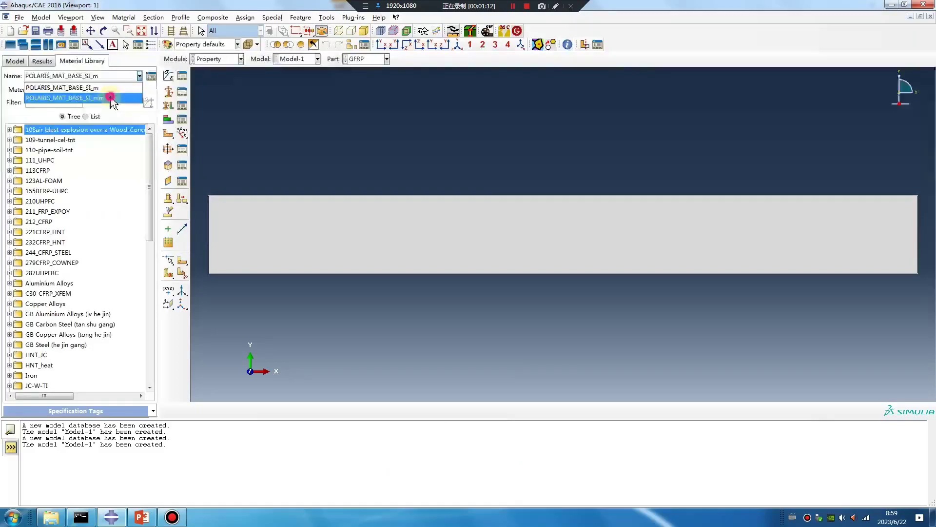
{"action": "left_click", "coordinate": [112, 98]}
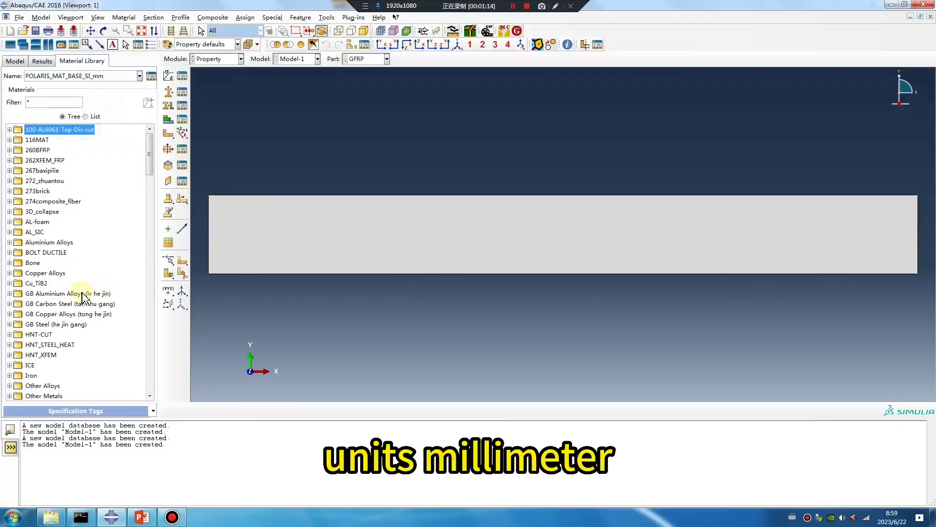
{"action": "scroll", "coordinate": [83, 296], "scroll_direction": "down", "scroll_amount": 15}
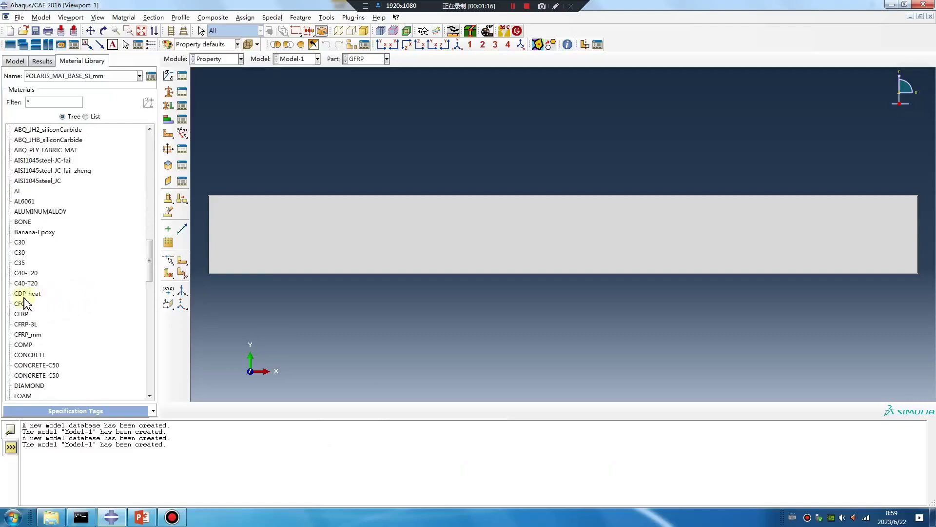
{"action": "double_click", "coordinate": [20, 244]}
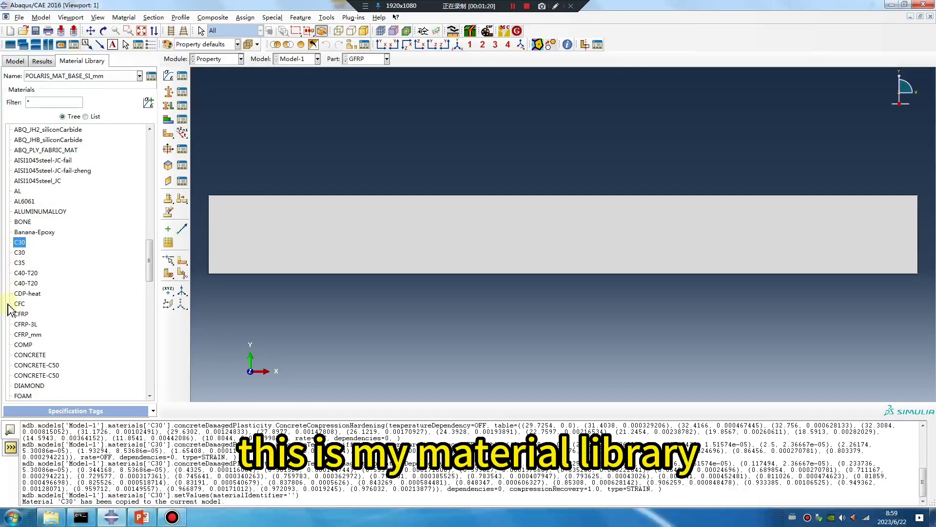
- Open the C30 material and review its elastic and concrete damaged plasticity data, including the compressive and tensile behavior tables
{"action": "left_click", "coordinate": [186, 80]}
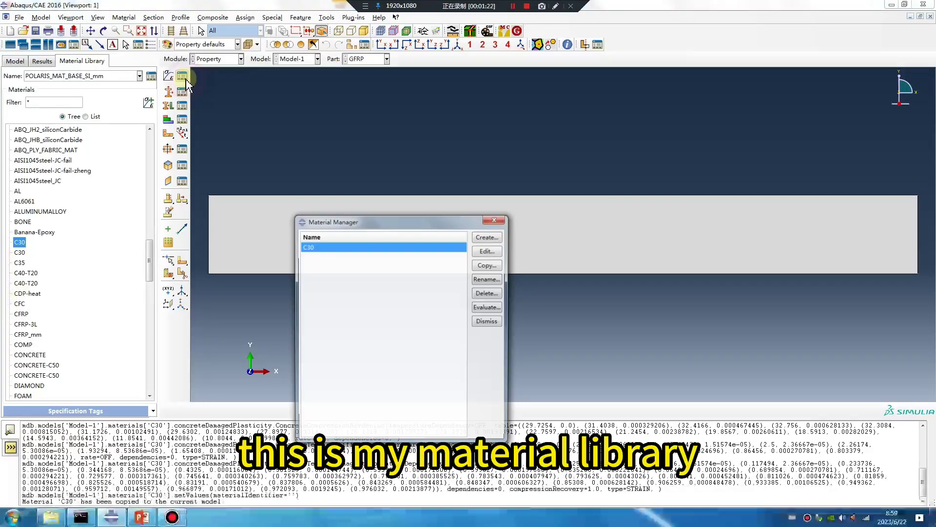
{"action": "double_click", "coordinate": [314, 248]}
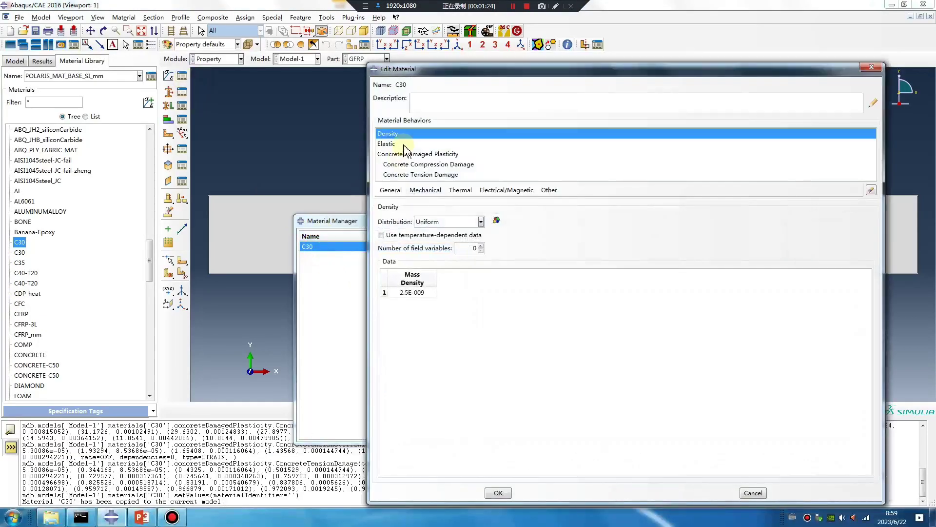
{"action": "left_click", "coordinate": [388, 144]}
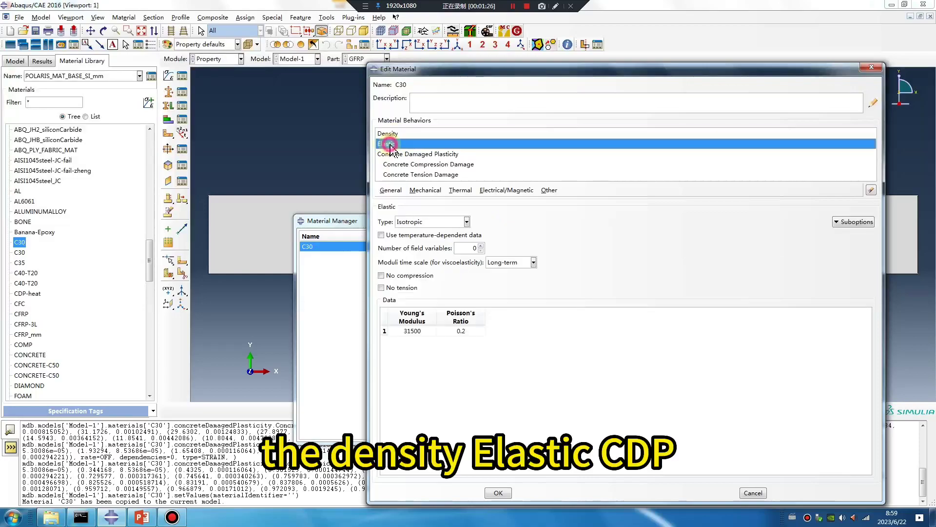
{"action": "left_click", "coordinate": [390, 155]}
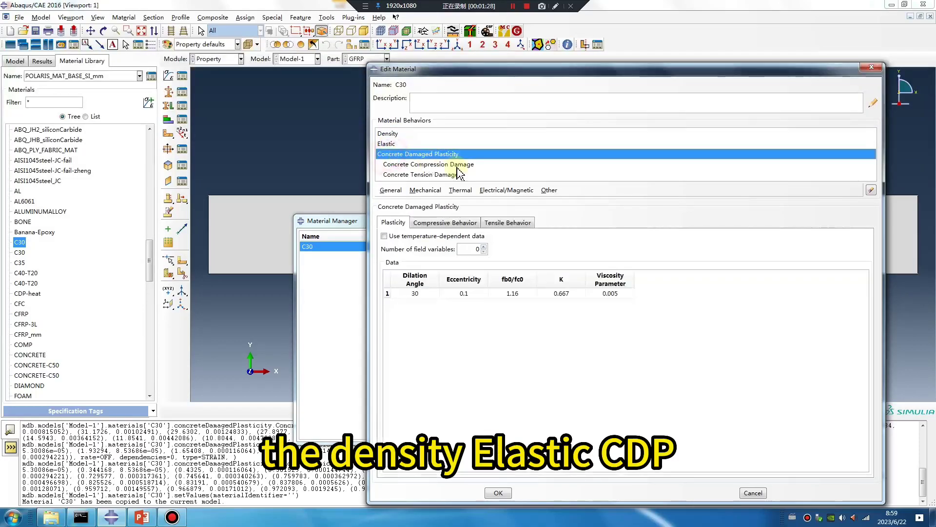
{"action": "left_click", "coordinate": [458, 223]}
{"action": "left_click", "coordinate": [510, 222]}
- Review the C30 material's concrete compression damage table and close the material definition
{"action": "double_click", "coordinate": [428, 165]}
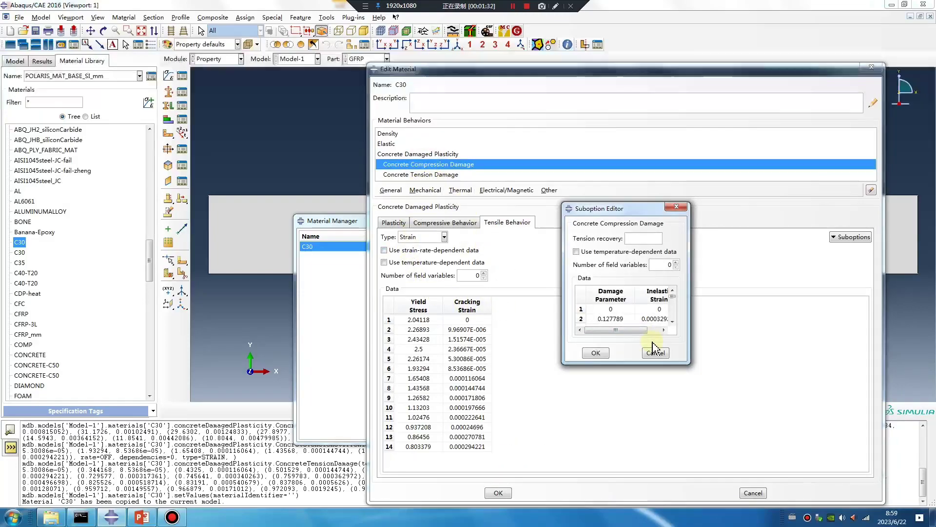
{"action": "left_click_drag", "start_coordinate": [688, 363], "coordinate": [772, 507]}
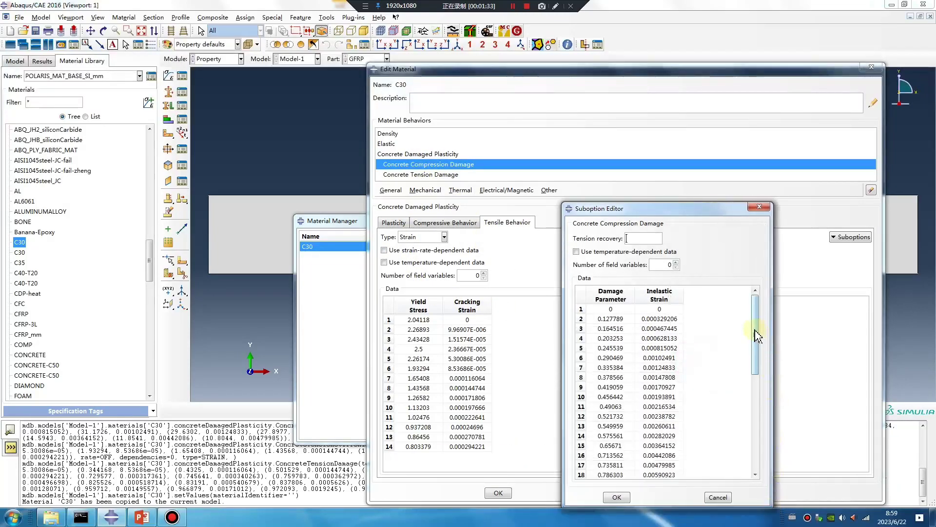
{"action": "scroll", "coordinate": [757, 335], "scroll_direction": "down", "scroll_amount": 8}
{"action": "left_click", "coordinate": [617, 497]}
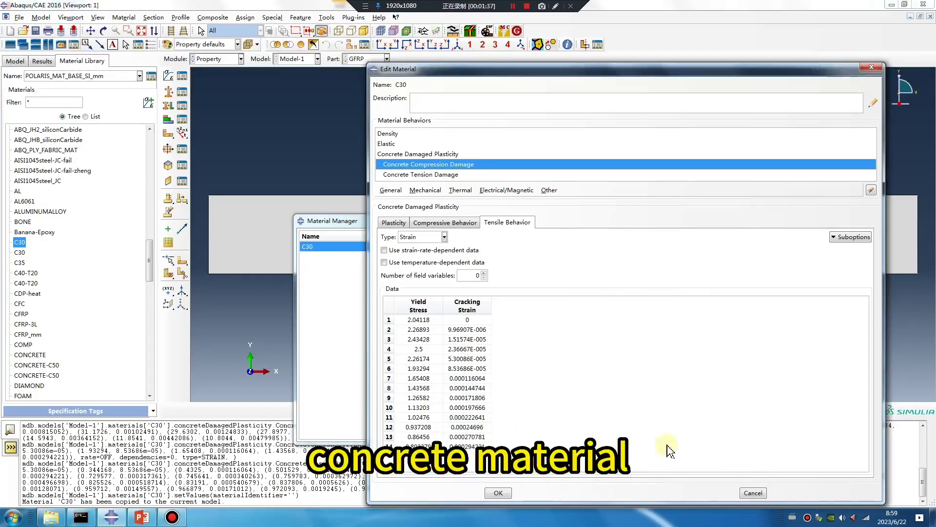
{"action": "left_click", "coordinate": [497, 492]}
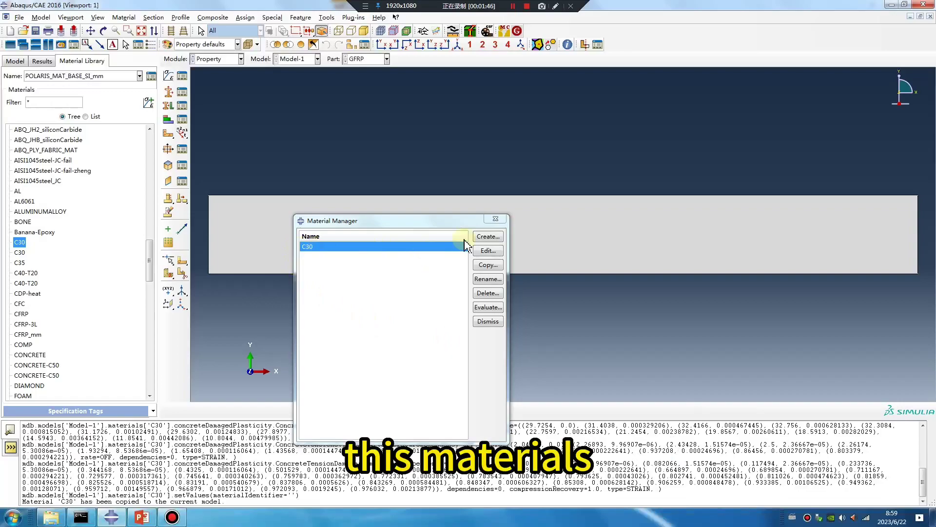
{"action": "left_click", "coordinate": [500, 221]}
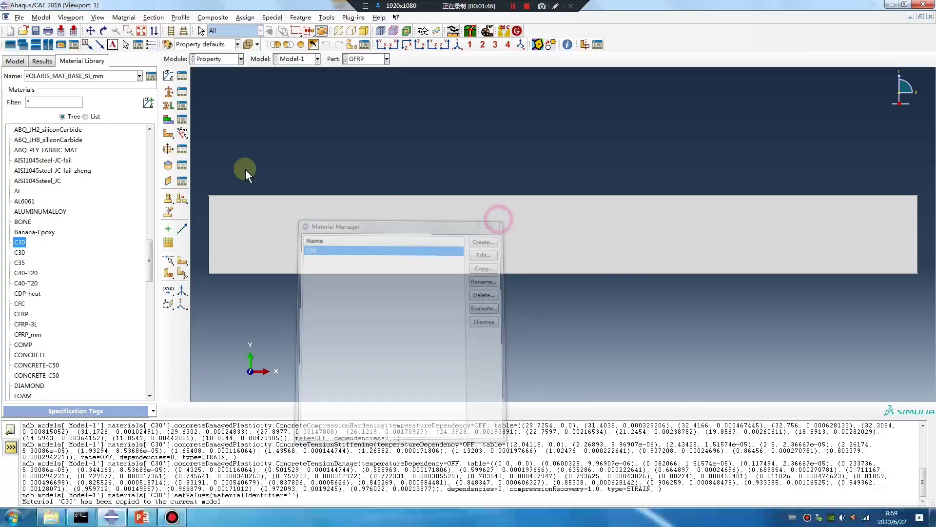
- Create a solid homogeneous section named C30 that uses the C30 material
{"action": "left_click", "coordinate": [170, 92]}
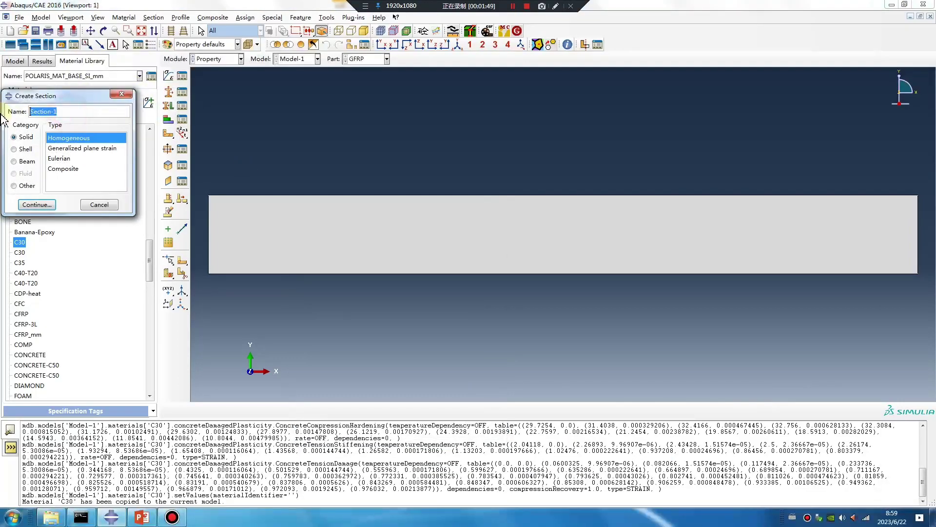
{"action": "left_click", "coordinate": [36, 204]}
{"action": "left_click", "coordinate": [35, 182]}
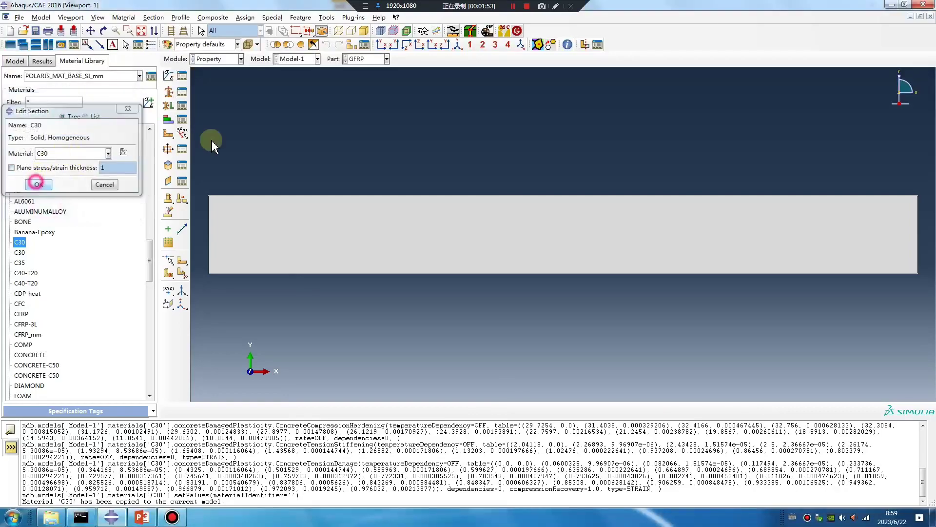
- Switch to the concrete part and assign the C30 section to the whole block
{"action": "left_click", "coordinate": [363, 59]}
{"action": "left_click", "coordinate": [361, 80]}
{"action": "left_click", "coordinate": [168, 106]}
{"action": "left_click", "coordinate": [481, 191]}
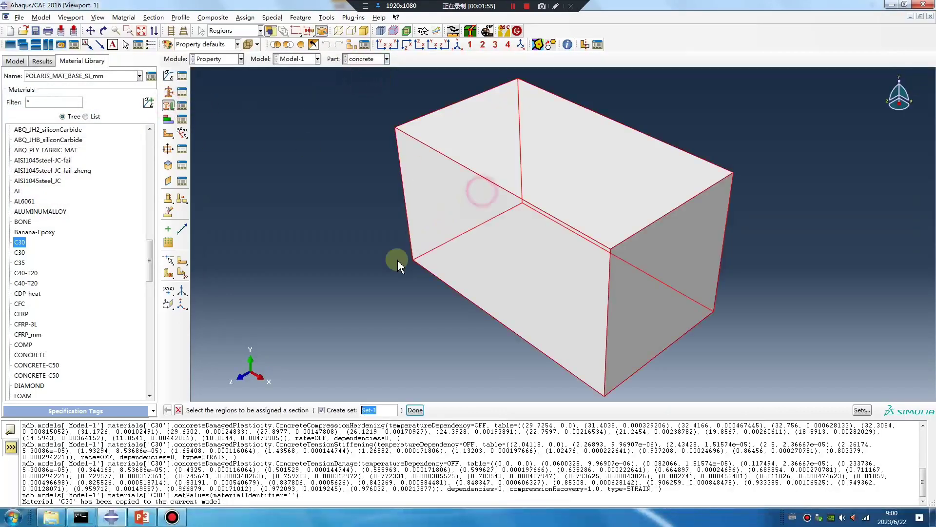
{"action": "middle_click", "coordinate": [398, 265]}
{"action": "left_click", "coordinate": [36, 249]}
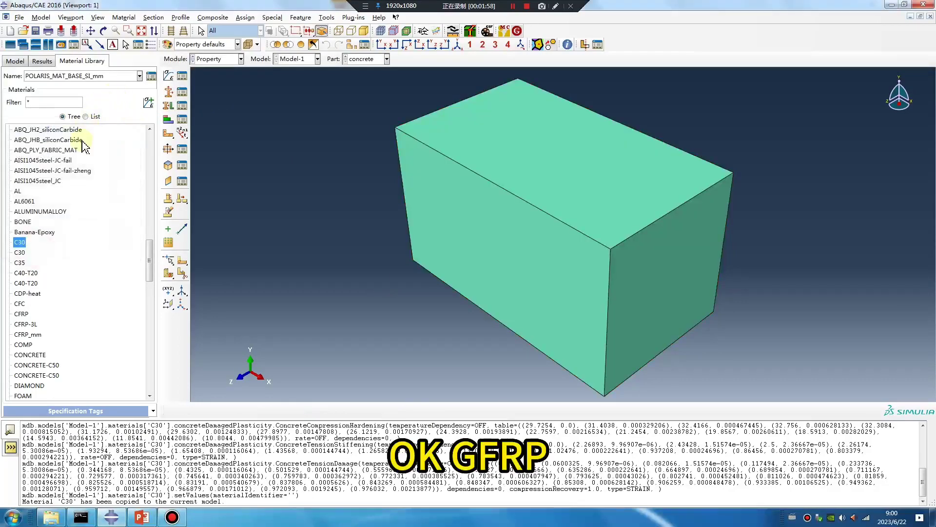
- Copy the first GFRP material from the POLARIS_MAT_BASE_SI_mm library into the current model
{"action": "scroll", "coordinate": [39, 281], "scroll_direction": "down", "scroll_amount": 2}
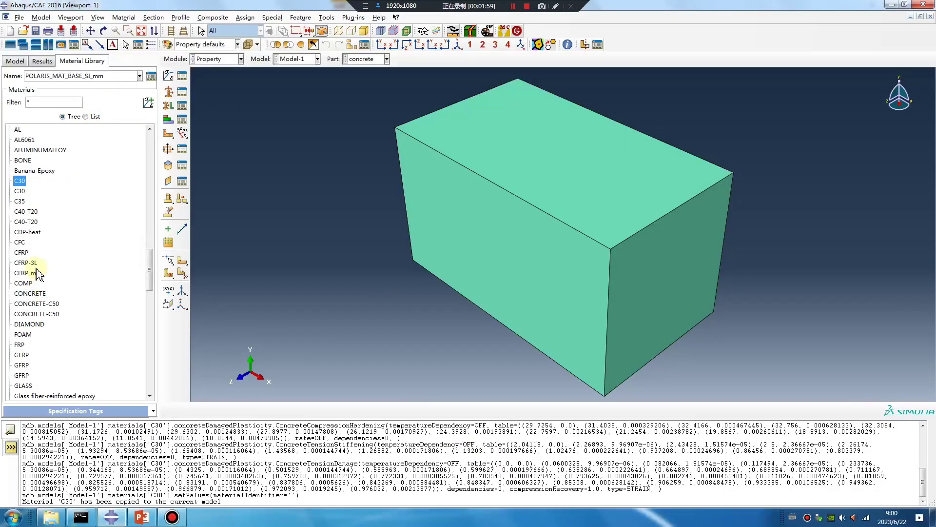
{"action": "scroll", "coordinate": [54, 312], "scroll_direction": "down", "scroll_amount": 1}
{"action": "double_click", "coordinate": [21, 323]}
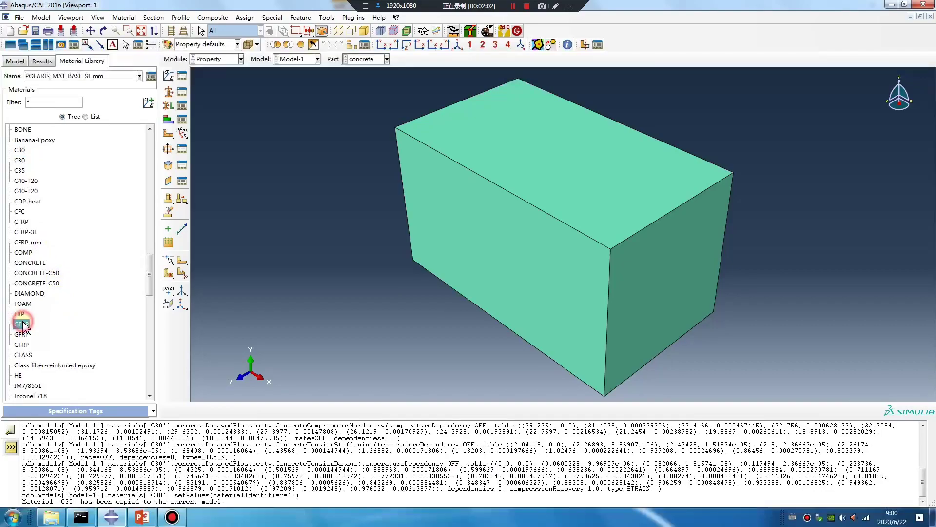
- Open the GFRP material and review its density and elastic engineering constants
{"action": "left_click", "coordinate": [183, 74]}
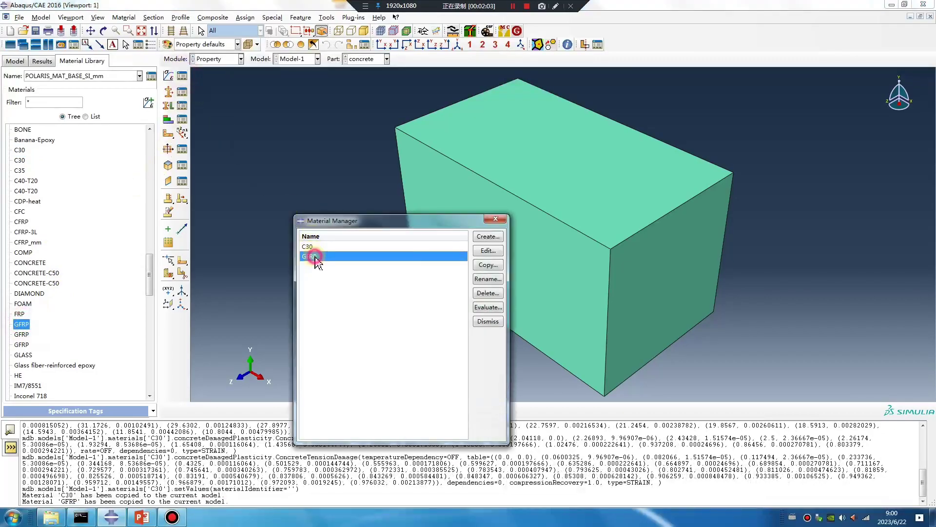
{"action": "double_click", "coordinate": [313, 256]}
{"action": "left_click", "coordinate": [389, 154]}
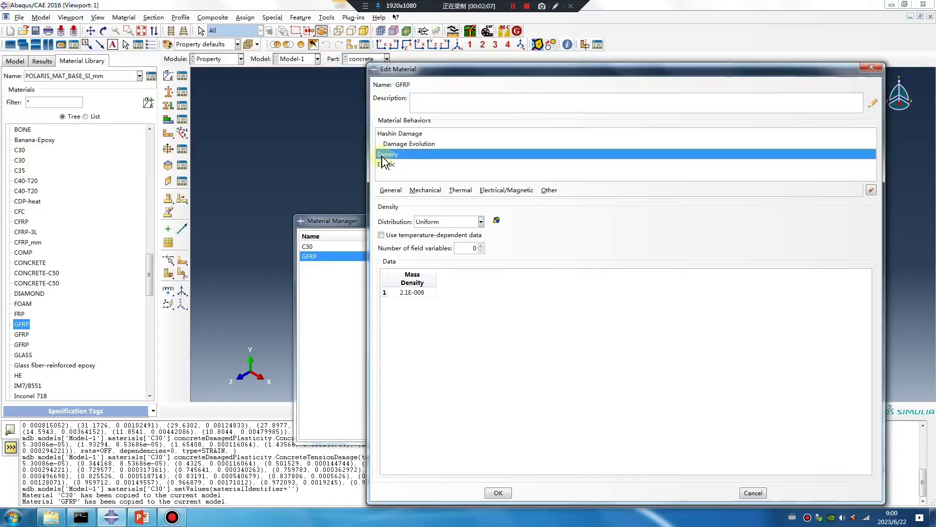
{"action": "left_click", "coordinate": [394, 164]}
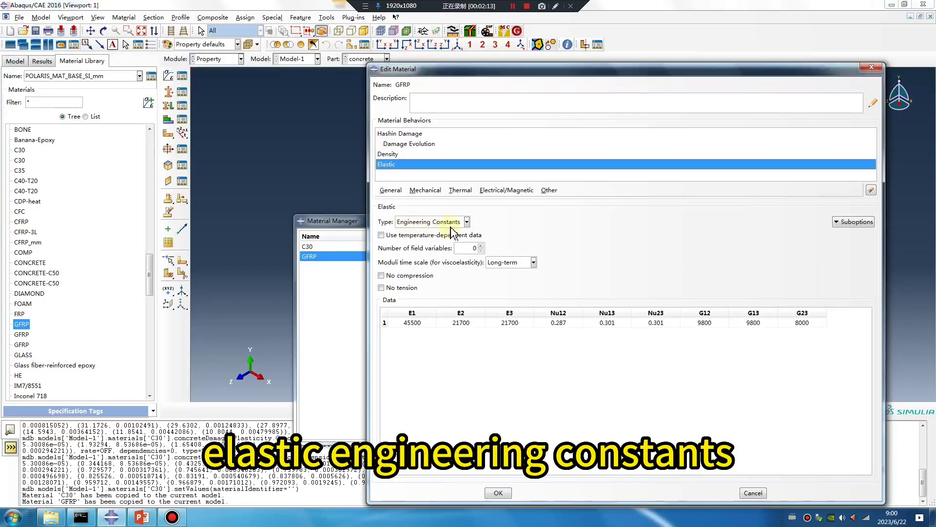
{"action": "left_click_drag", "start_coordinate": [413, 323], "coordinate": [800, 329]}
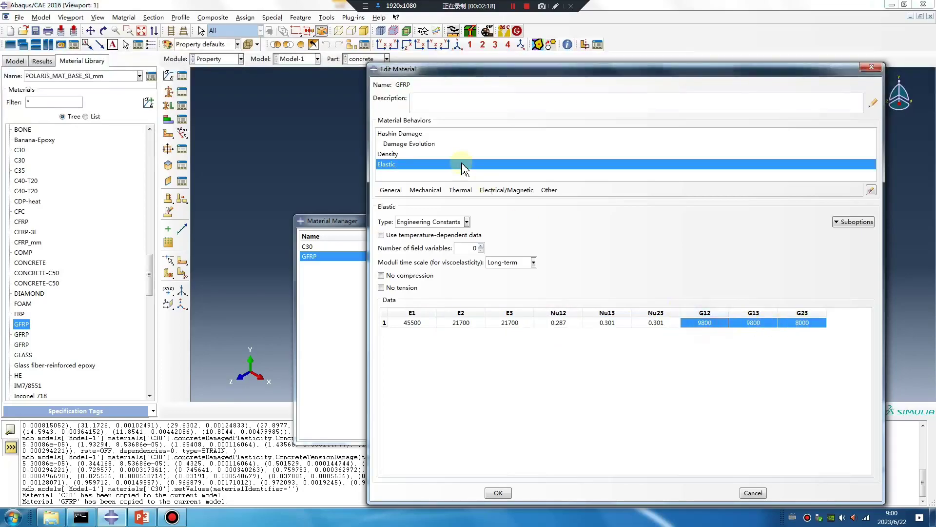
- Open the GFRP material's Hashin Damage behavior for fiber-reinforced composites and examine its tensile, compressive and shear strengths
{"action": "left_click", "coordinate": [425, 189]}
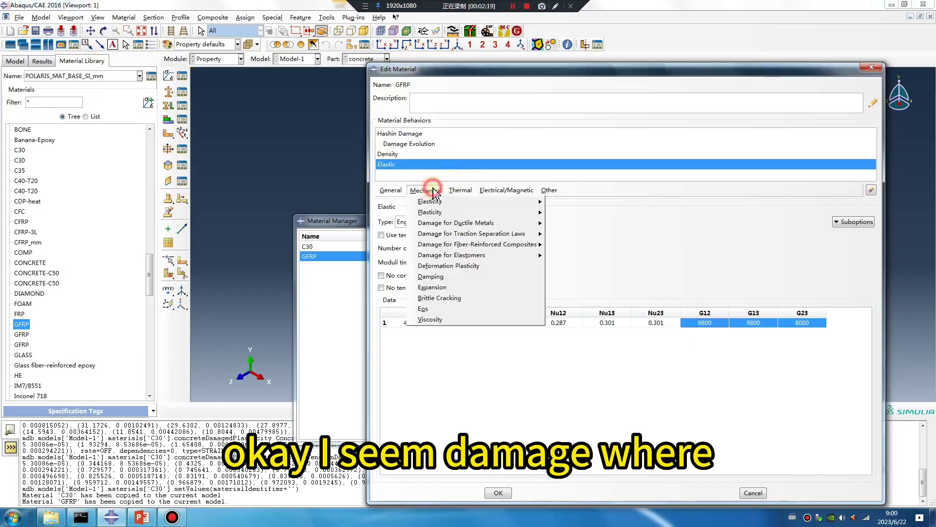
{"action": "mouse_move", "coordinate": [443, 213]}
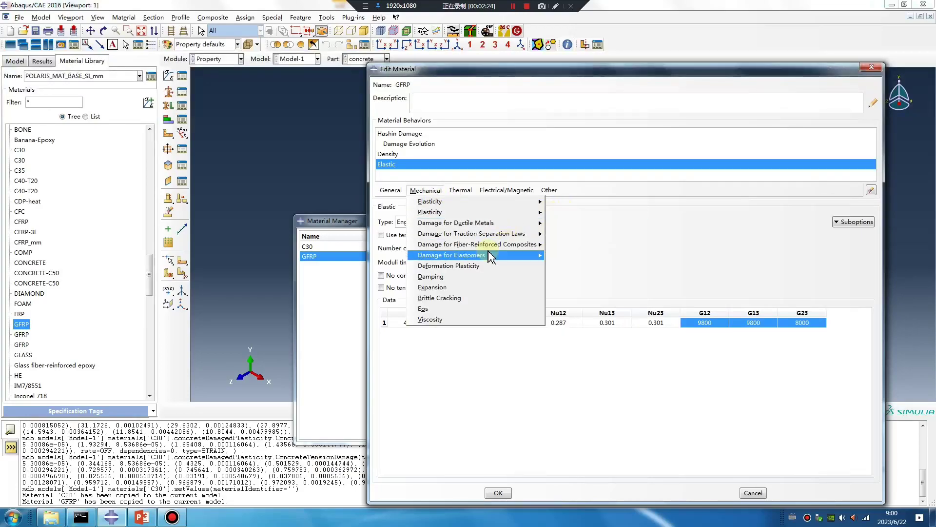
{"action": "mouse_move", "coordinate": [485, 246]}
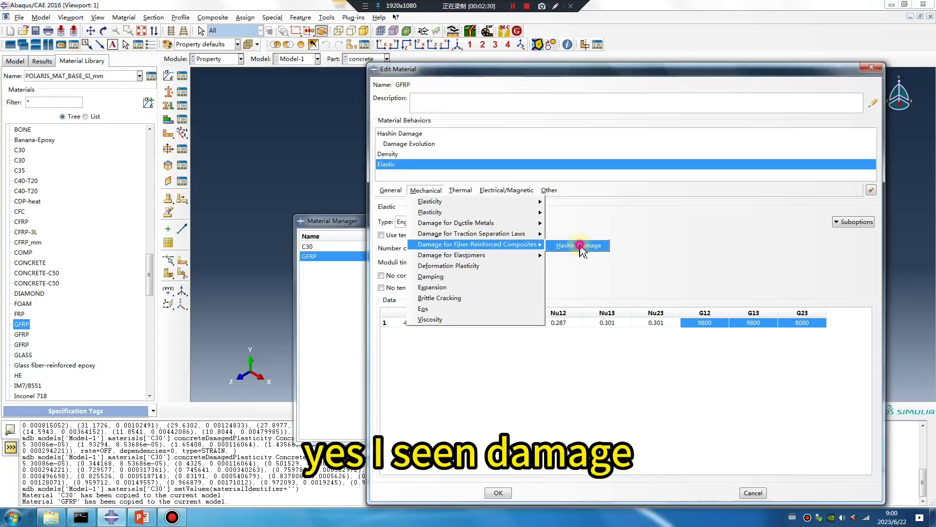
{"action": "left_click", "coordinate": [580, 246]}
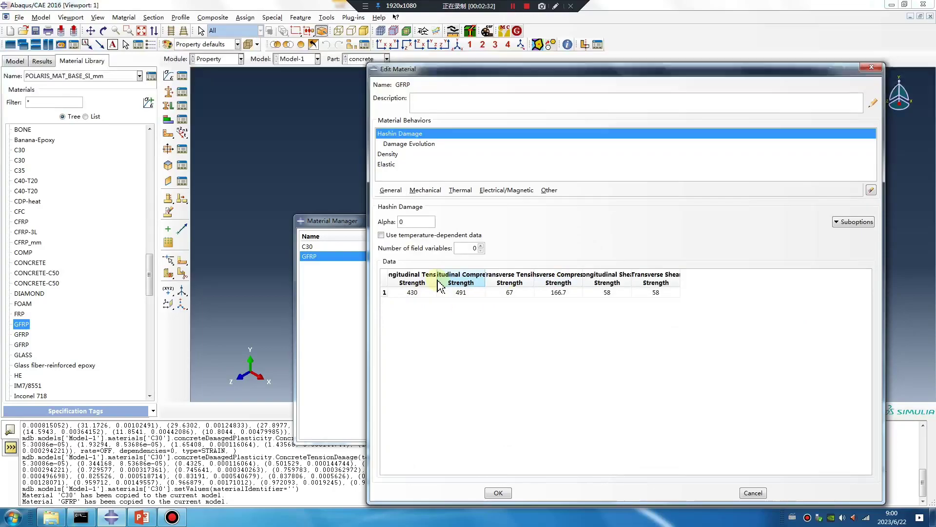
{"action": "left_click_drag", "start_coordinate": [437, 282], "coordinate": [459, 285]}
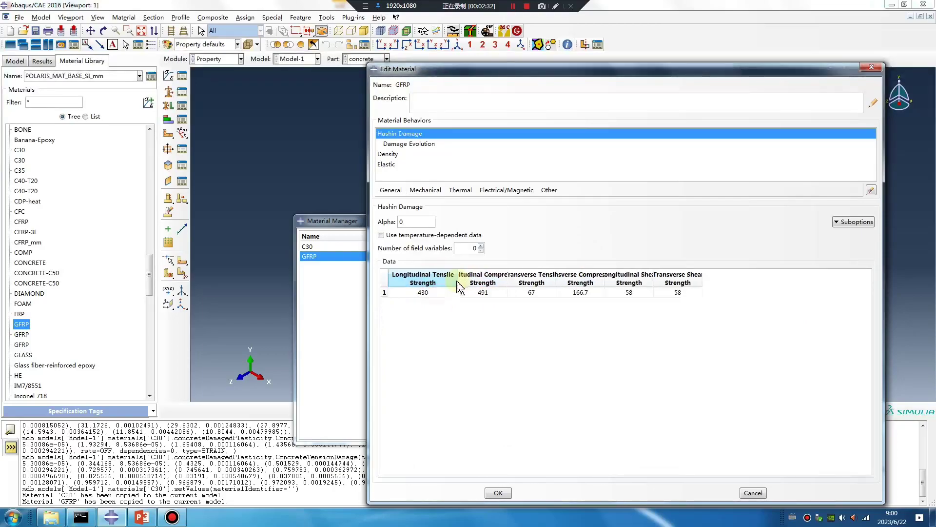
{"action": "left_click", "coordinate": [423, 292]}
{"action": "left_click", "coordinate": [482, 292]}
{"action": "left_click", "coordinate": [532, 293]}
{"action": "left_click", "coordinate": [581, 293]}
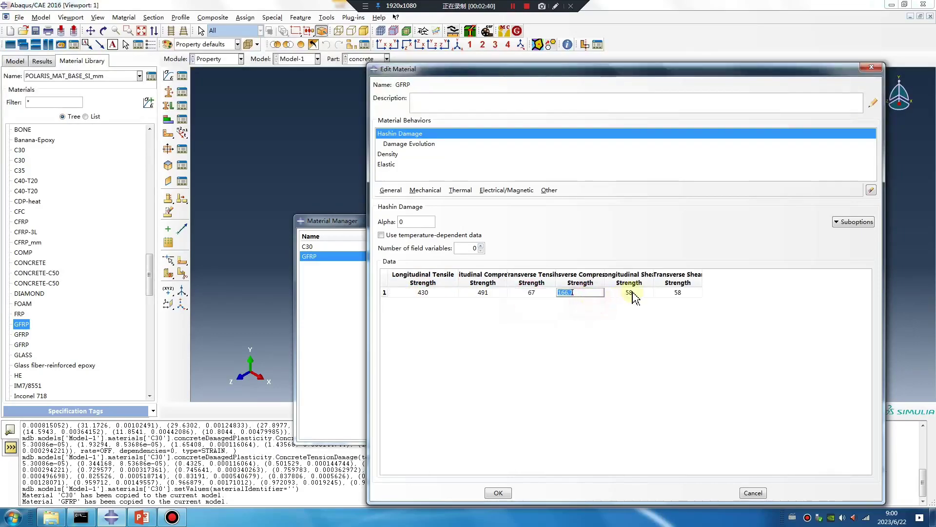
{"action": "left_click", "coordinate": [629, 293]}
{"action": "left_click", "coordinate": [678, 292]}
- Open the Damage Evolution suboption of the GFRP material's Hashin Damage to view the fracture energies
{"action": "left_click", "coordinate": [848, 222]}
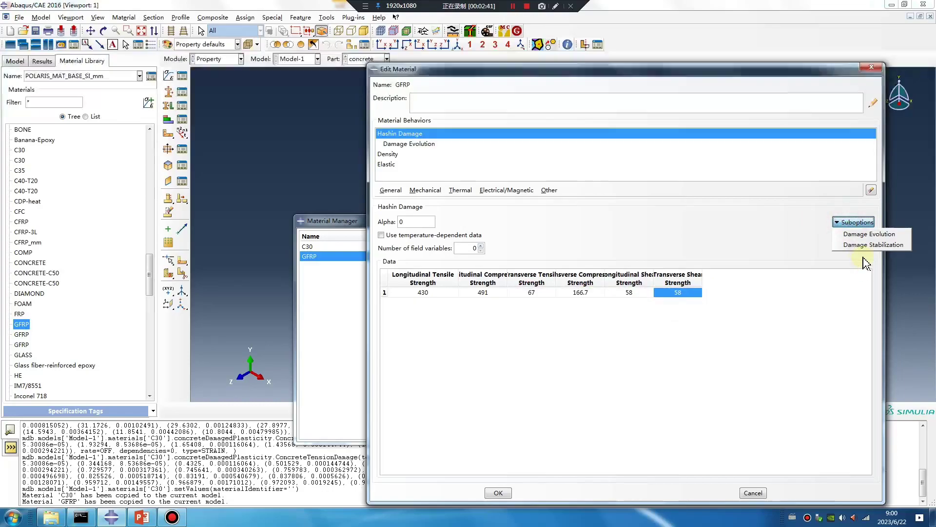
{"action": "left_click", "coordinate": [869, 234]}
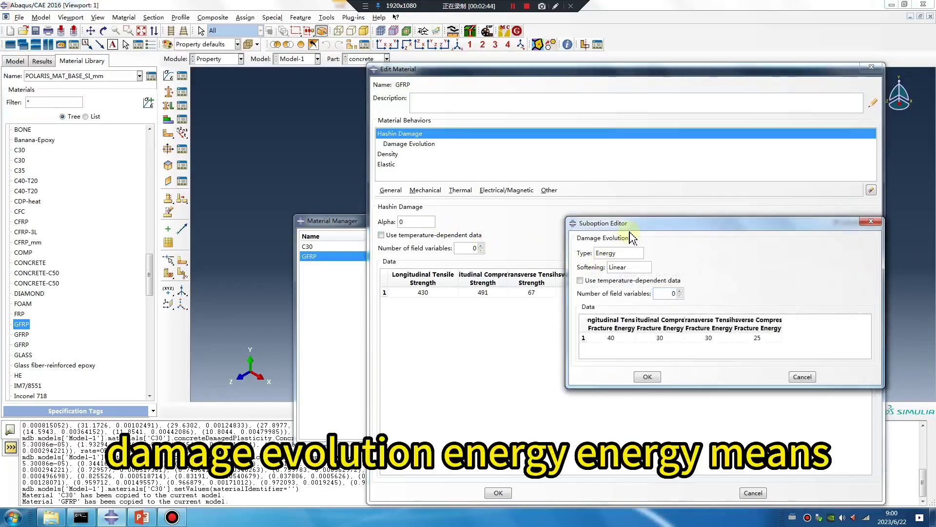
{"action": "left_click_drag", "start_coordinate": [628, 224], "coordinate": [493, 198]}
{"action": "left_click", "coordinate": [556, 6]}
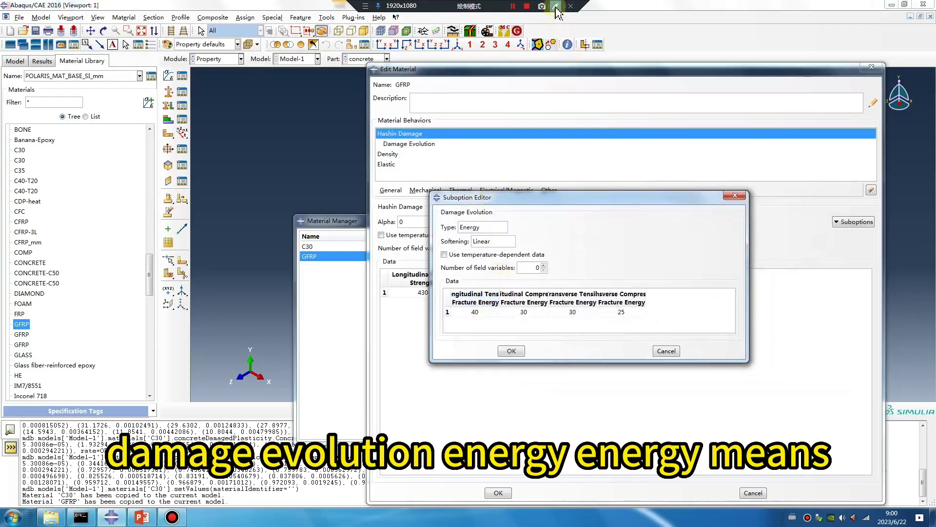
{"action": "mouse_move", "coordinate": [70, 446]}
{"action": "left_mouse_down"}
{"action": "mouse_move", "coordinate": [317, 112]}
{"action": "mouse_move", "coordinate": [466, 152]}
{"action": "mouse_move", "coordinate": [810, 445]}
{"action": "mouse_move", "coordinate": [1, 428]}
{"action": "left_mouse_up"}
{"action": "left_click_drag", "start_coordinate": [379, 17], "coordinate": [382, 459]}
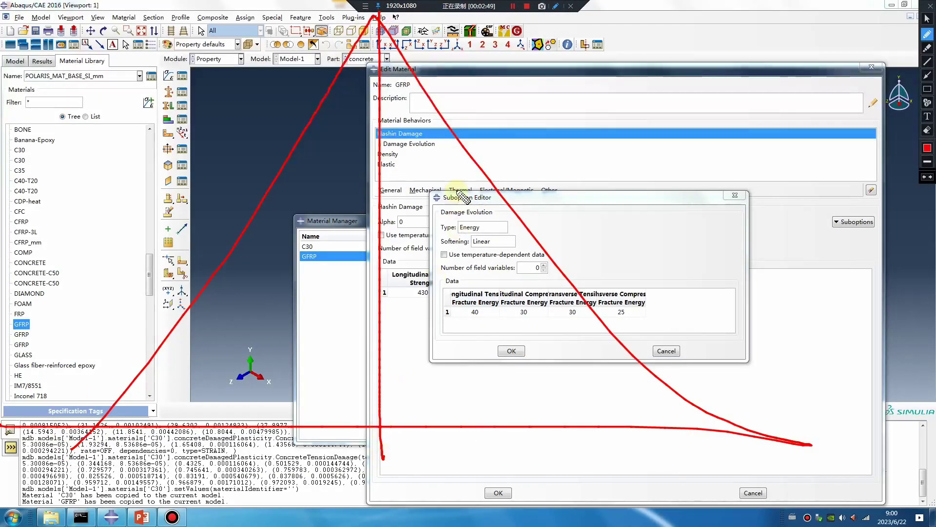
{"action": "left_click_drag", "start_coordinate": [456, 161], "coordinate": [388, 315]}
{"action": "left_click_drag", "start_coordinate": [485, 239], "coordinate": [417, 391]}
{"action": "left_click_drag", "start_coordinate": [542, 290], "coordinate": [475, 412]}
{"action": "left_click", "coordinate": [569, 340]}
{"action": "left_click_drag", "start_coordinate": [569, 340], "coordinate": [512, 414]}
{"action": "left_click_drag", "start_coordinate": [631, 360], "coordinate": [594, 417]}
{"action": "mouse_move", "coordinate": [479, 371]}
{"action": "left_mouse_down"}
{"action": "mouse_move", "coordinate": [593, 295]}
{"action": "mouse_move", "coordinate": [739, 262]}
{"action": "left_mouse_up"}
{"action": "left_click_drag", "start_coordinate": [494, 326], "coordinate": [478, 371]}
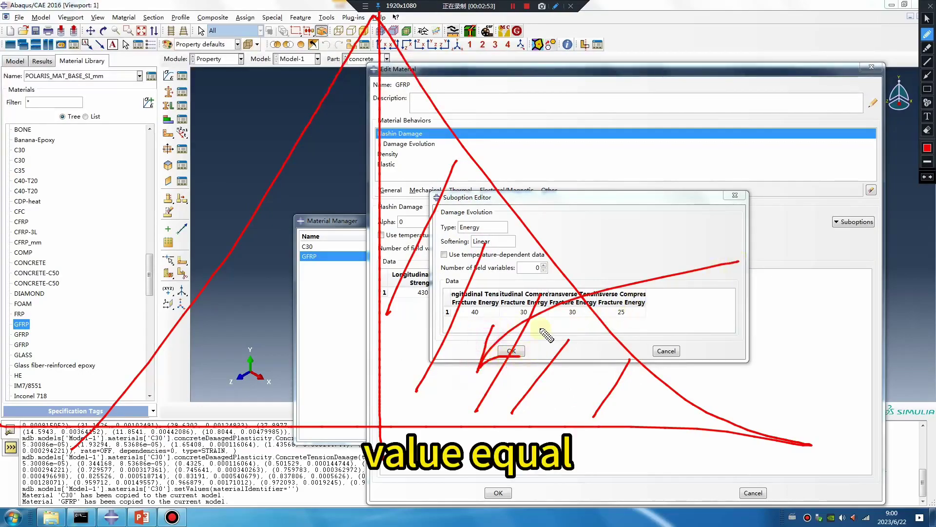
{"action": "mouse_move", "coordinate": [545, 227]}
{"action": "left_mouse_down"}
{"action": "mouse_move", "coordinate": [580, 223]}
{"action": "mouse_move", "coordinate": [598, 239]}
{"action": "left_mouse_up"}
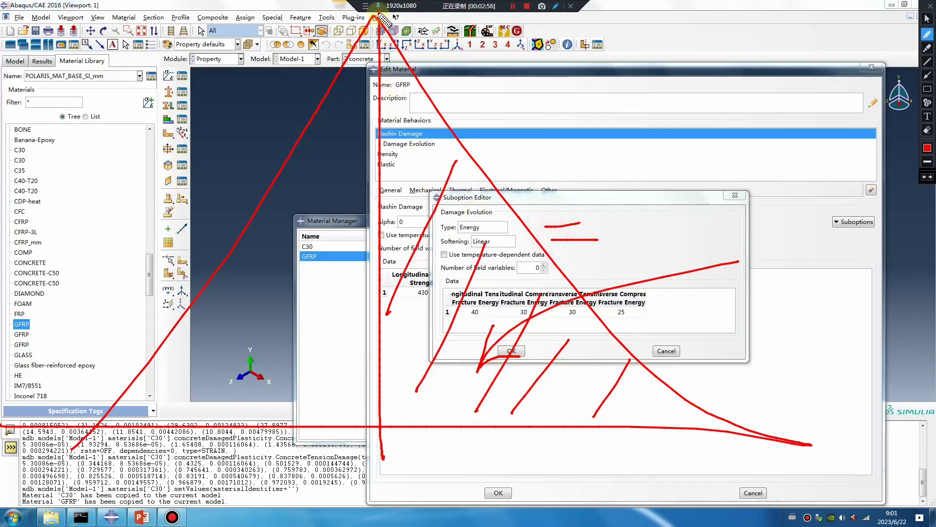
{"action": "mouse_move", "coordinate": [388, 341]}
{"action": "left_mouse_down"}
{"action": "mouse_move", "coordinate": [456, 432]}
{"action": "mouse_move", "coordinate": [767, 432]}
{"action": "mouse_move", "coordinate": [693, 401]}
{"action": "mouse_move", "coordinate": [530, 266]}
{"action": "mouse_move", "coordinate": [397, 89]}
{"action": "mouse_move", "coordinate": [383, 47]}
{"action": "left_mouse_up"}
{"action": "mouse_move", "coordinate": [390, 87]}
{"action": "left_mouse_down"}
{"action": "mouse_move", "coordinate": [397, 425]}
{"action": "mouse_move", "coordinate": [627, 428]}
{"action": "mouse_move", "coordinate": [673, 391]}
{"action": "mouse_move", "coordinate": [516, 271]}
{"action": "left_mouse_up"}
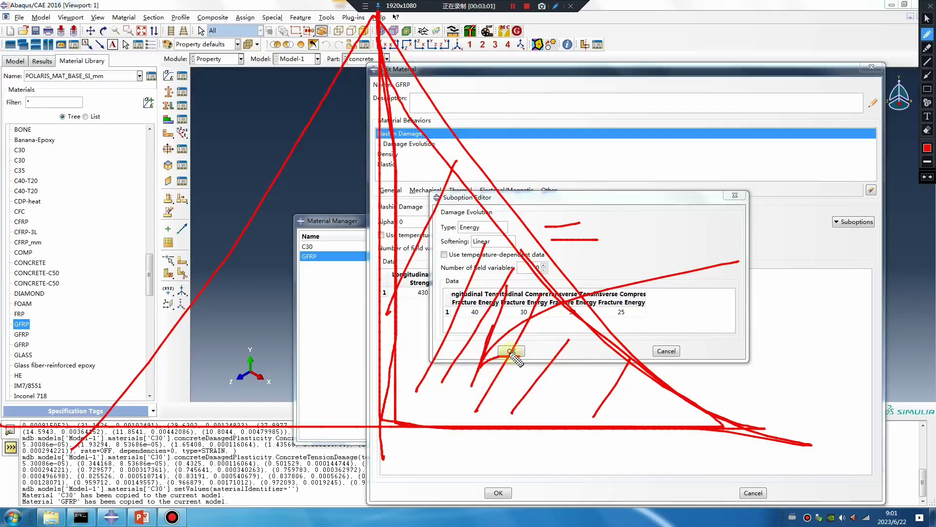
{"action": "key", "text": "Escape"}
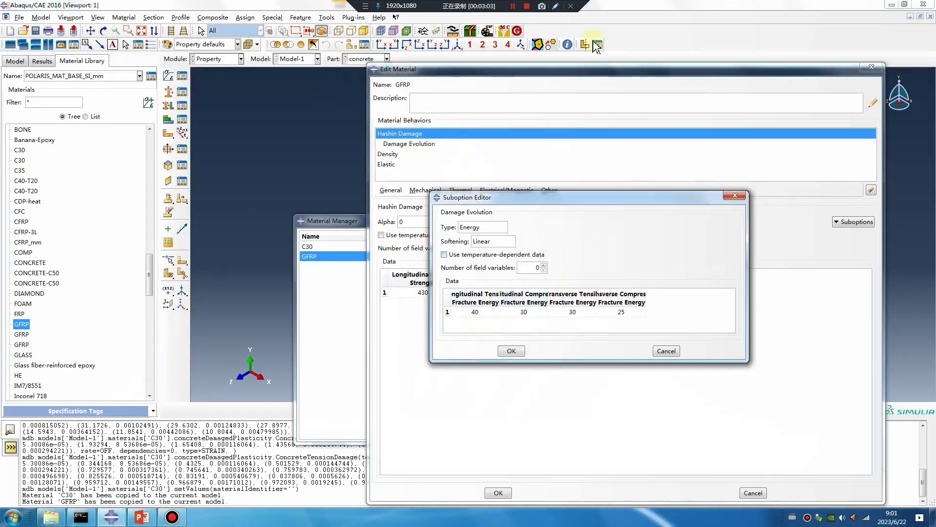
{"action": "left_click", "coordinate": [555, 6]}
{"action": "mouse_move", "coordinate": [471, 292]}
{"action": "left_mouse_down"}
{"action": "mouse_move", "coordinate": [502, 234]}
{"action": "mouse_move", "coordinate": [571, 198]}
{"action": "left_mouse_up"}
{"action": "left_click_drag", "start_coordinate": [618, 172], "coordinate": [469, 417]}
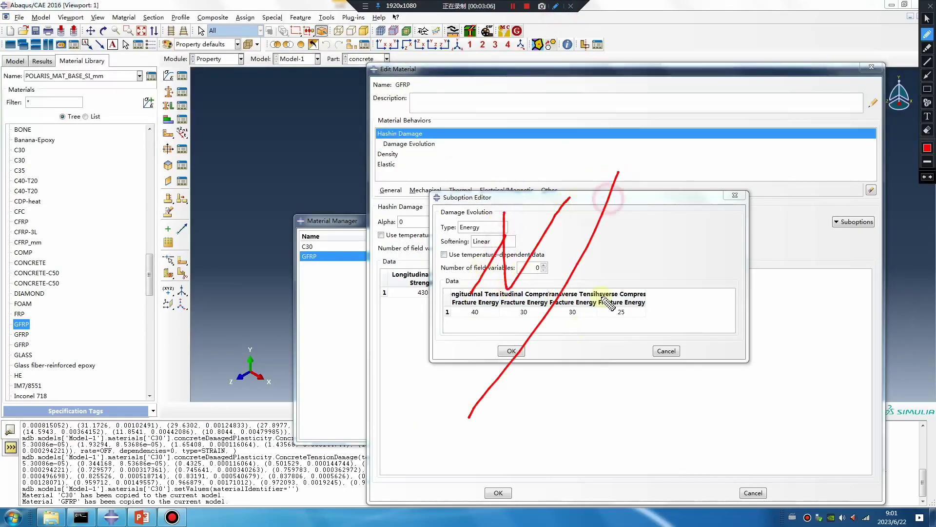
{"action": "mouse_move", "coordinate": [590, 376]}
{"action": "left_mouse_down"}
{"action": "mouse_move", "coordinate": [629, 337]}
{"action": "mouse_move", "coordinate": [632, 360]}
{"action": "left_mouse_up"}
{"action": "mouse_move", "coordinate": [654, 312]}
{"action": "left_mouse_down"}
{"action": "mouse_move", "coordinate": [653, 379]}
{"action": "mouse_move", "coordinate": [697, 308]}
{"action": "mouse_move", "coordinate": [722, 380]}
{"action": "left_mouse_up"}
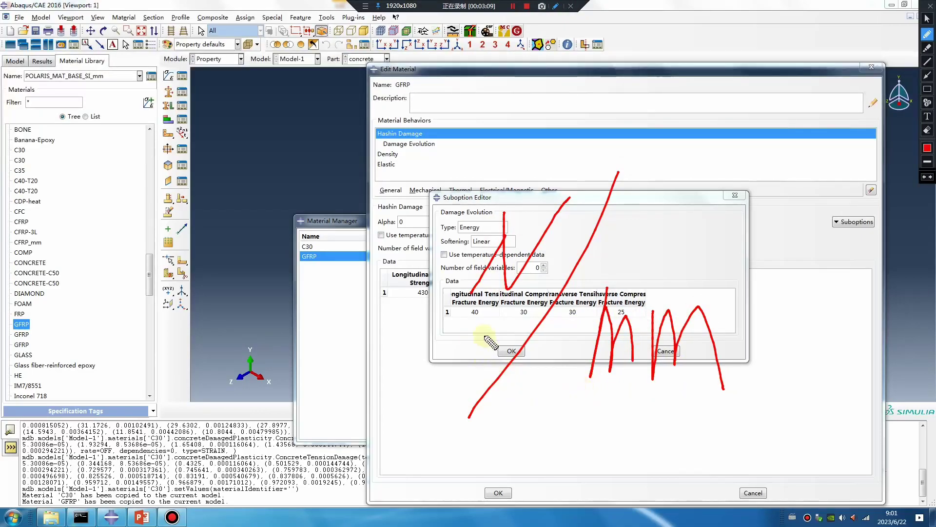
{"action": "mouse_move", "coordinate": [486, 335]}
{"action": "left_mouse_down"}
{"action": "mouse_move", "coordinate": [466, 318]}
{"action": "mouse_move", "coordinate": [498, 294]}
{"action": "left_mouse_up"}
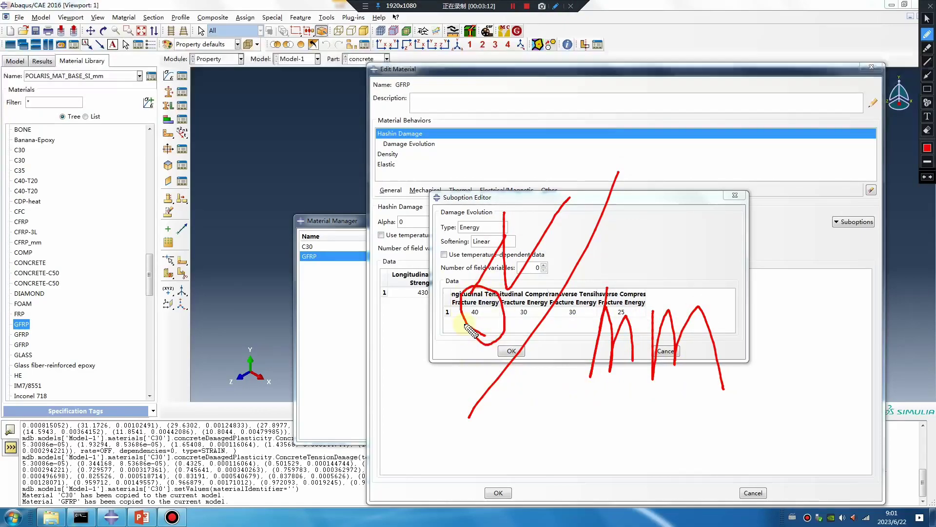
{"action": "left_click_drag", "start_coordinate": [504, 208], "coordinate": [470, 290]}
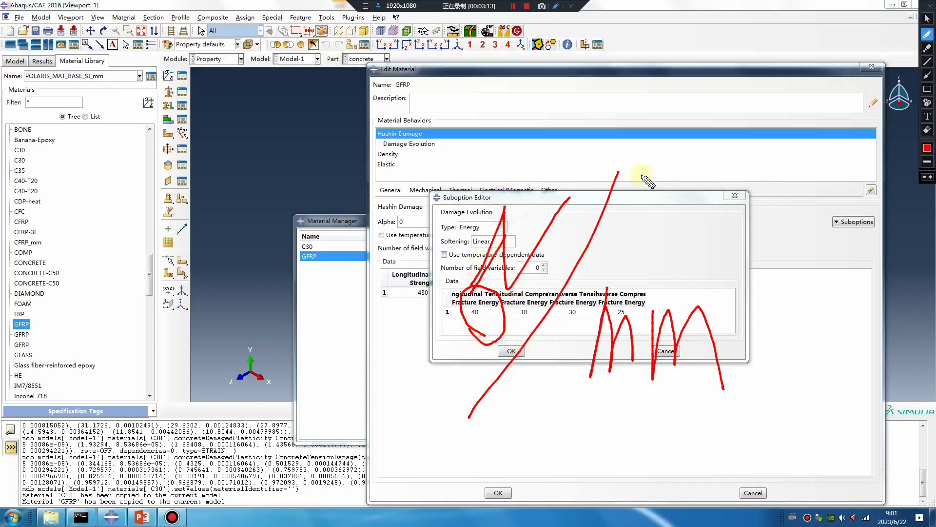
{"action": "key", "text": "Escape"}
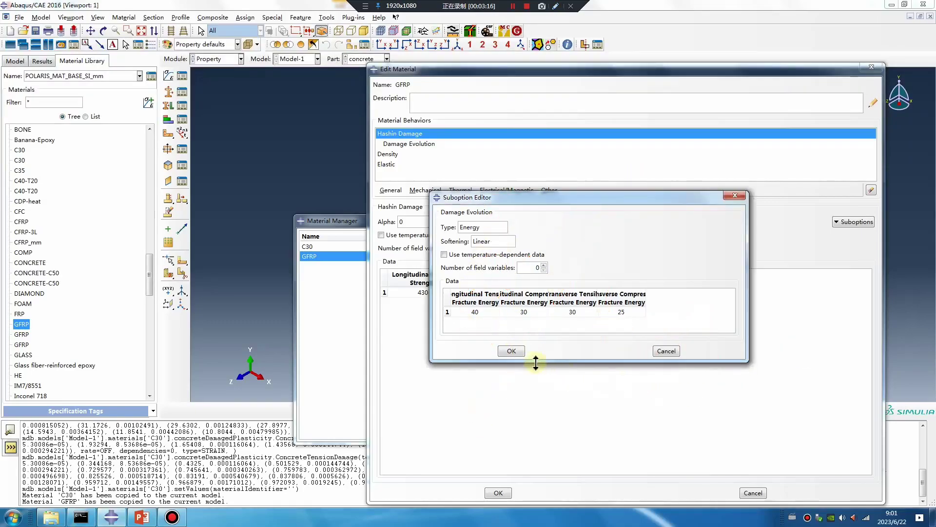
- Try a longitudinal tensile fracture energy of 0 in the GFRP material's Damage Evolution
{"action": "double_click", "coordinate": [479, 313]}
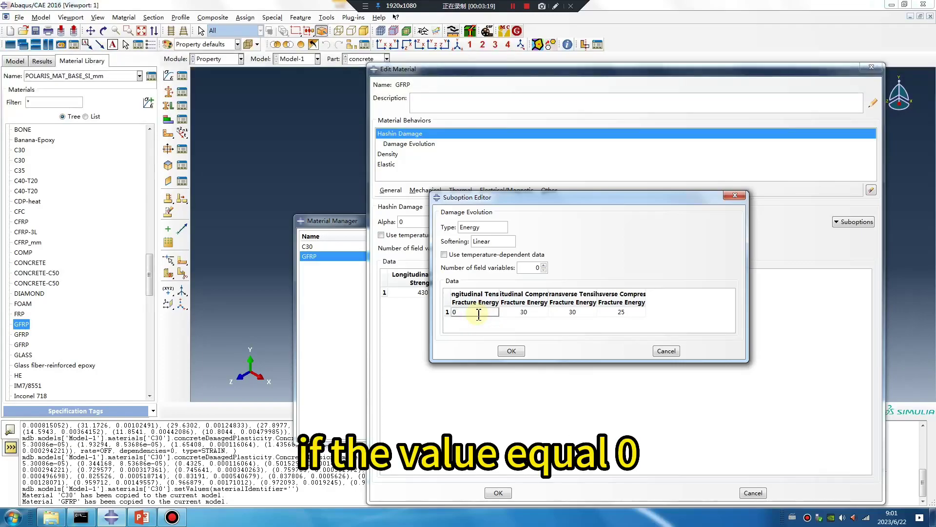
{"action": "left_click", "coordinate": [555, 6]}
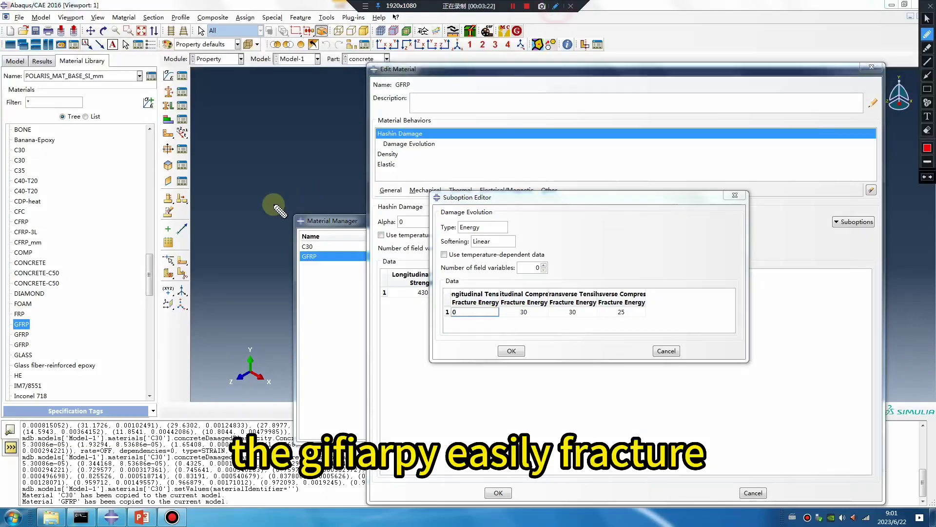
{"action": "mouse_move", "coordinate": [259, 206]}
{"action": "left_mouse_down"}
{"action": "mouse_move", "coordinate": [621, 190]}
{"action": "mouse_move", "coordinate": [332, 322]}
{"action": "mouse_move", "coordinate": [297, 217]}
{"action": "left_mouse_up"}
{"action": "left_click_drag", "start_coordinate": [502, 76], "coordinate": [502, 487]}
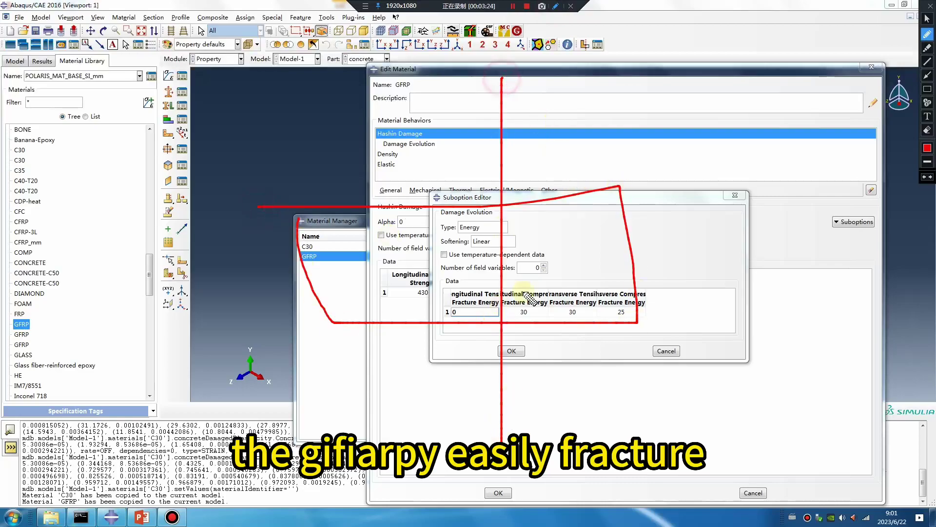
{"action": "left_click_drag", "start_coordinate": [521, 44], "coordinate": [521, 482]}
{"action": "mouse_move", "coordinate": [498, 184]}
{"action": "left_mouse_down"}
{"action": "mouse_move", "coordinate": [499, 378]}
{"action": "mouse_move", "coordinate": [512, 171]}
{"action": "mouse_move", "coordinate": [515, 360]}
{"action": "left_mouse_up"}
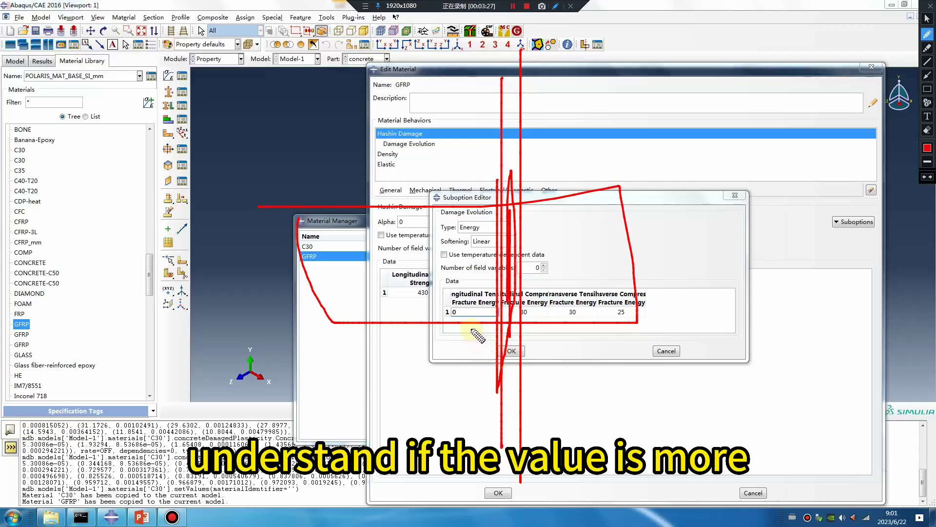
{"action": "key", "text": "Escape"}
{"action": "double_click", "coordinate": [459, 312]}
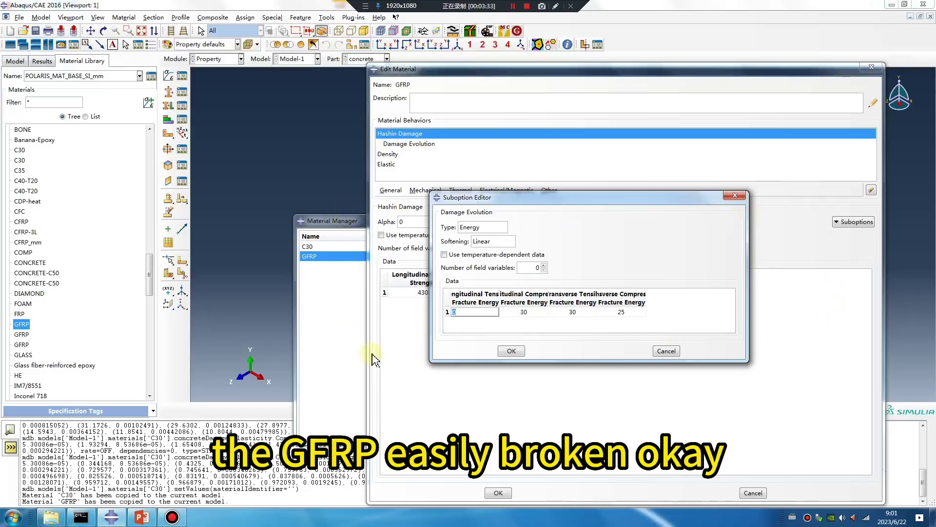
{"action": "left_click", "coordinate": [512, 351]}
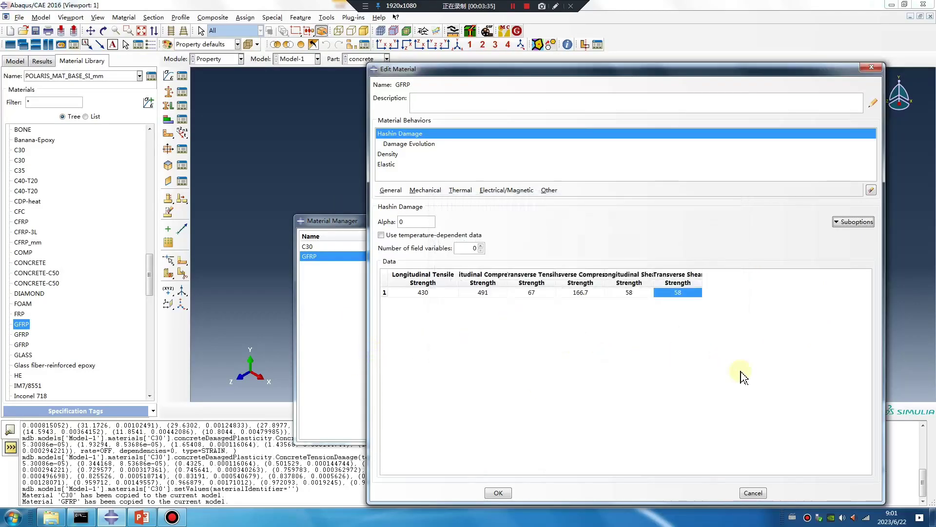
- Close the GFRP material without saving its changes and dismiss the Material Manager
{"action": "left_click", "coordinate": [872, 67]}
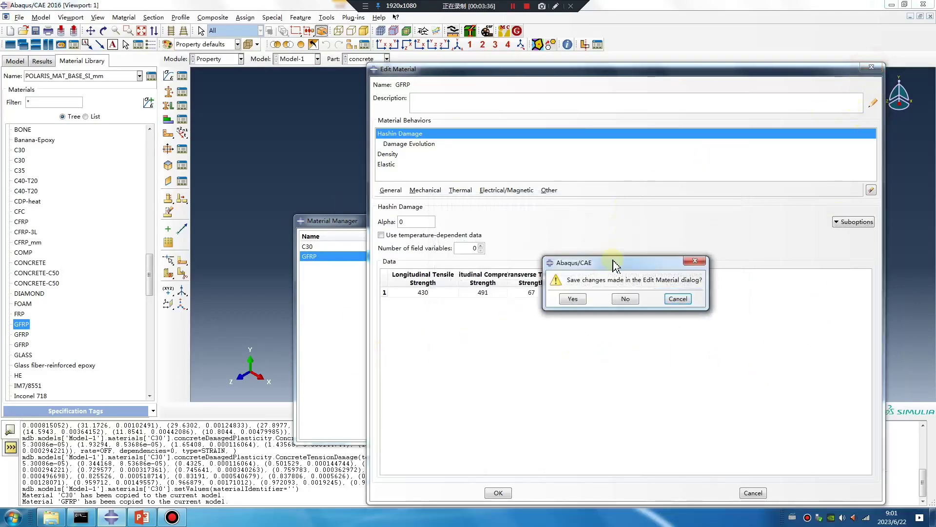
{"action": "left_click", "coordinate": [625, 299]}
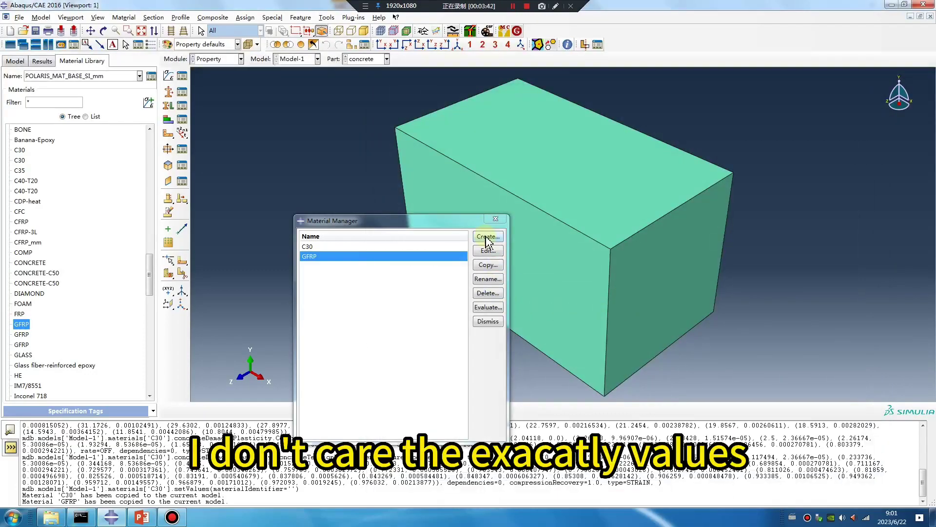
{"action": "left_click", "coordinate": [495, 221]}
- Create dependent instances of both the GFRP and concrete parts in the assembly
{"action": "left_click", "coordinate": [217, 59]}
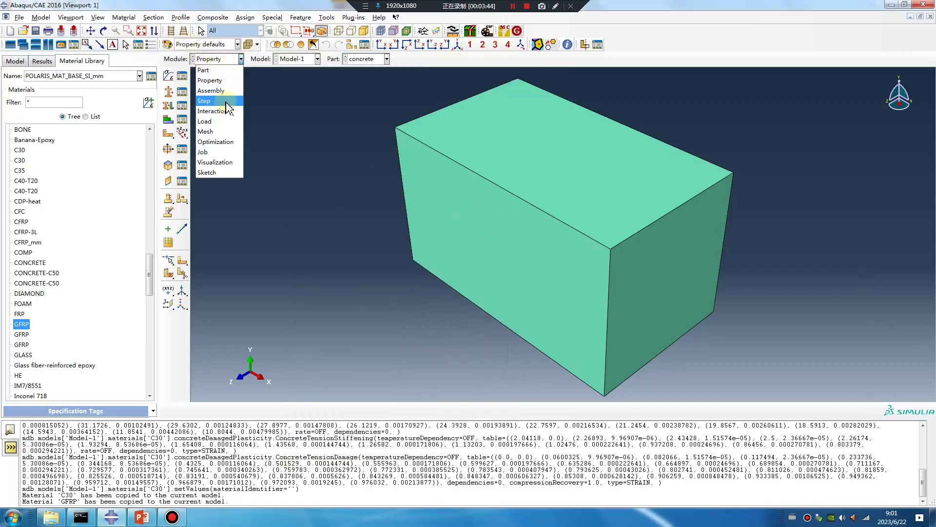
{"action": "left_click", "coordinate": [215, 92]}
{"action": "left_click", "coordinate": [168, 75]}
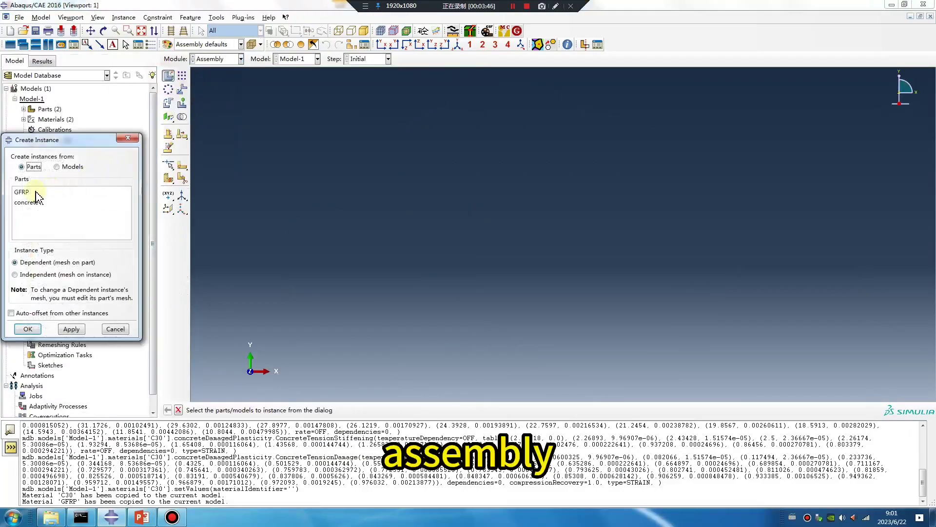
{"action": "left_click", "coordinate": [29, 192]}
{"action": "left_click", "coordinate": [29, 202], "text": "shift"}
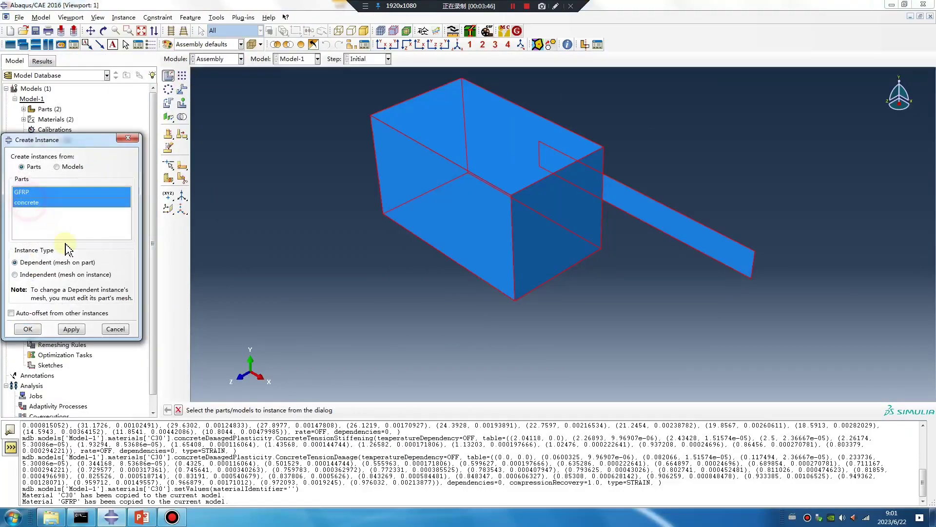
{"action": "left_click", "coordinate": [29, 330]}
- Return to the Property module and make the GFRP part current
{"action": "left_click", "coordinate": [217, 59]}
{"action": "left_click", "coordinate": [210, 82]}
{"action": "left_click_drag", "start_coordinate": [463, 176], "coordinate": [488, 288], "text": "ctrl+alt"}
{"action": "left_click", "coordinate": [366, 59]}
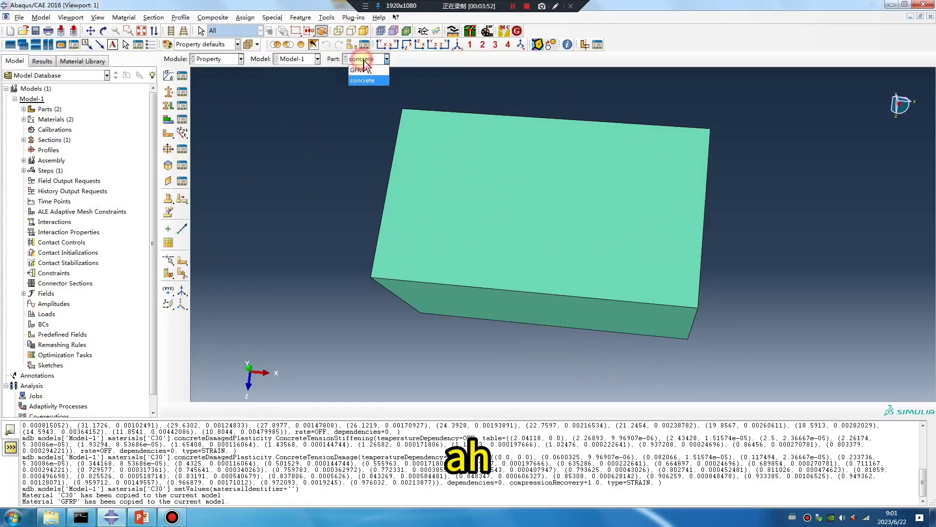
{"action": "left_click", "coordinate": [361, 67]}
{"action": "left_click", "coordinate": [169, 92]}
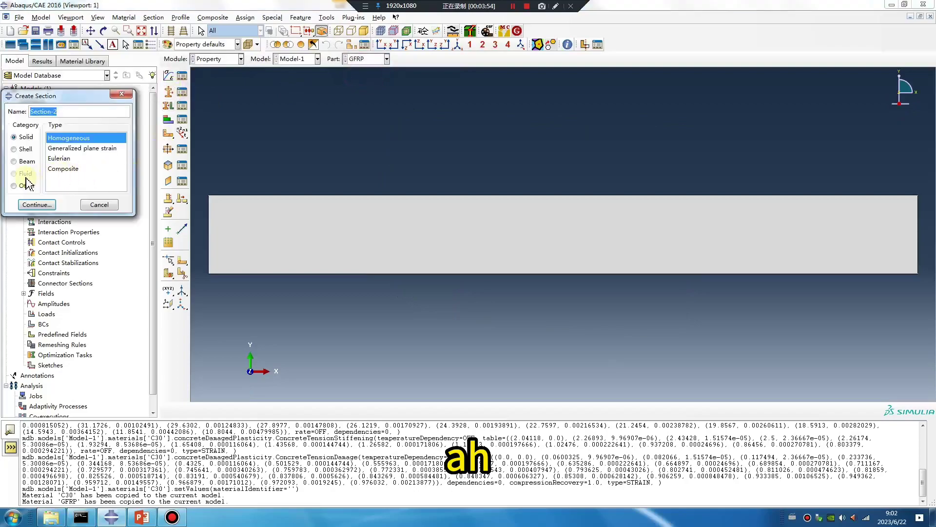
{"action": "left_click", "coordinate": [122, 94]}
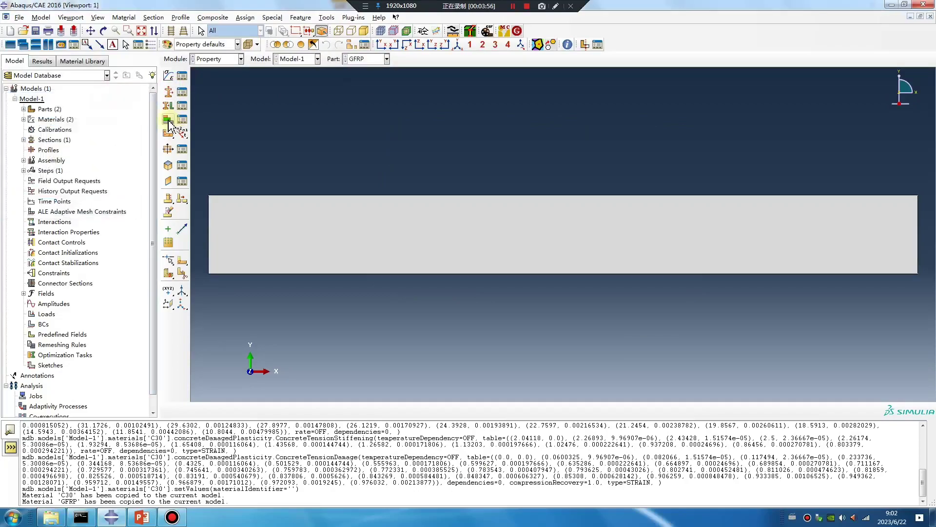
- Create a conventional shell composite layup with an initial ply count of 2 for the GFRP part
{"action": "left_click", "coordinate": [168, 119]}
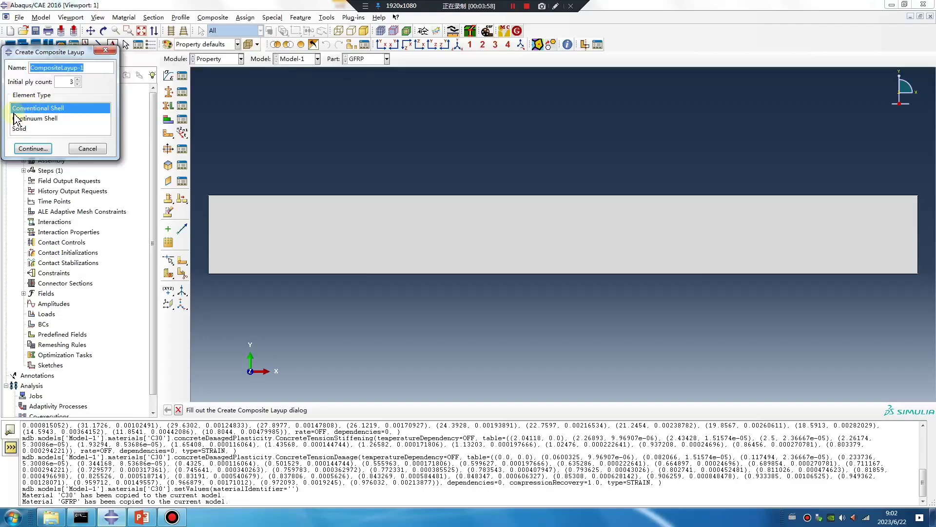
{"action": "left_click", "coordinate": [77, 84]}
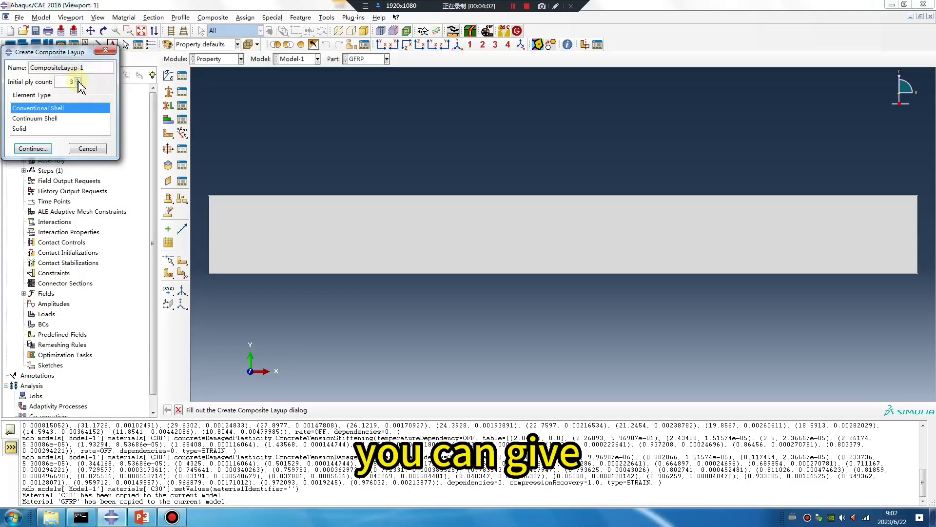
{"action": "left_click", "coordinate": [77, 79]}
{"action": "double_click", "coordinate": [69, 83]}
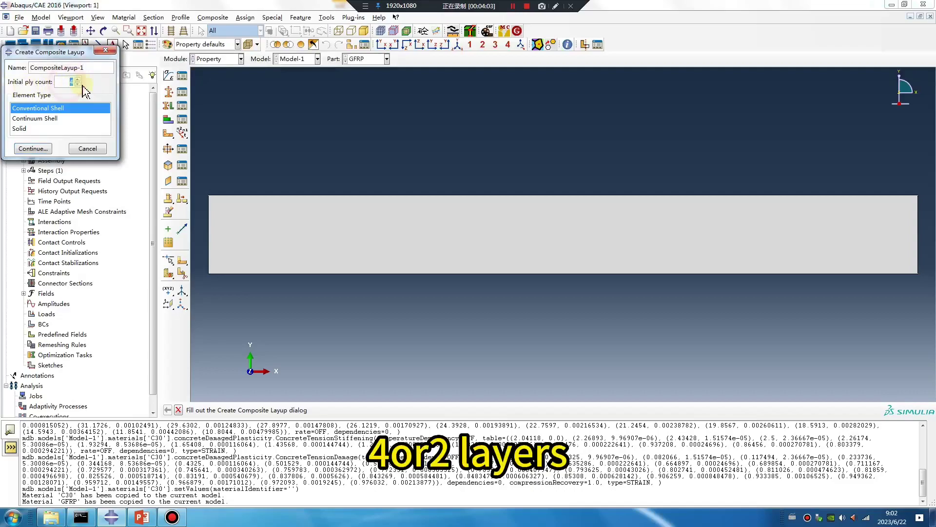
{"action": "left_click", "coordinate": [77, 84]}
{"action": "left_click", "coordinate": [77, 84]}
{"action": "left_click", "coordinate": [33, 148]}
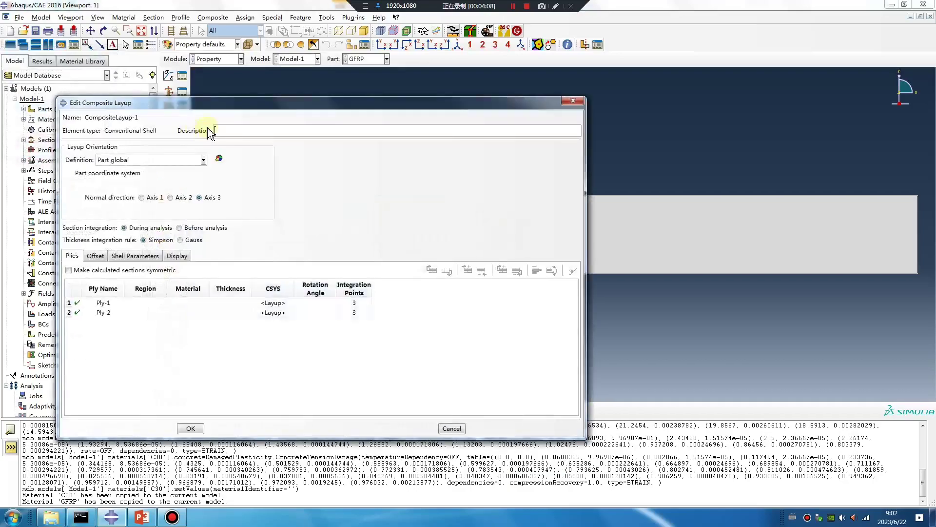
- Assign the whole GFRP strip face as the region of both plies
{"action": "left_click_drag", "start_coordinate": [168, 308], "coordinate": [146, 302]}
{"action": "right_click", "coordinate": [157, 295]}
{"action": "left_click", "coordinate": [178, 345]}
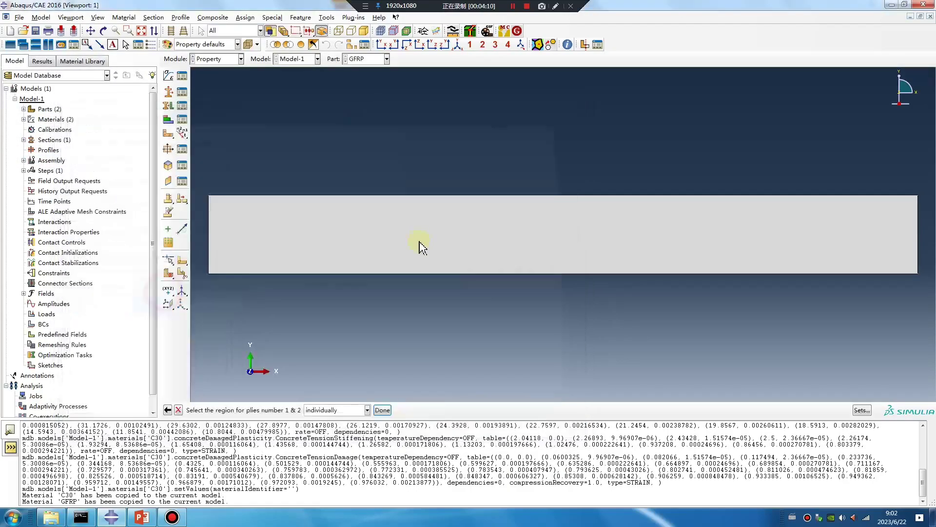
{"action": "left_click", "coordinate": [390, 235]}
{"action": "middle_click", "coordinate": [380, 319]}
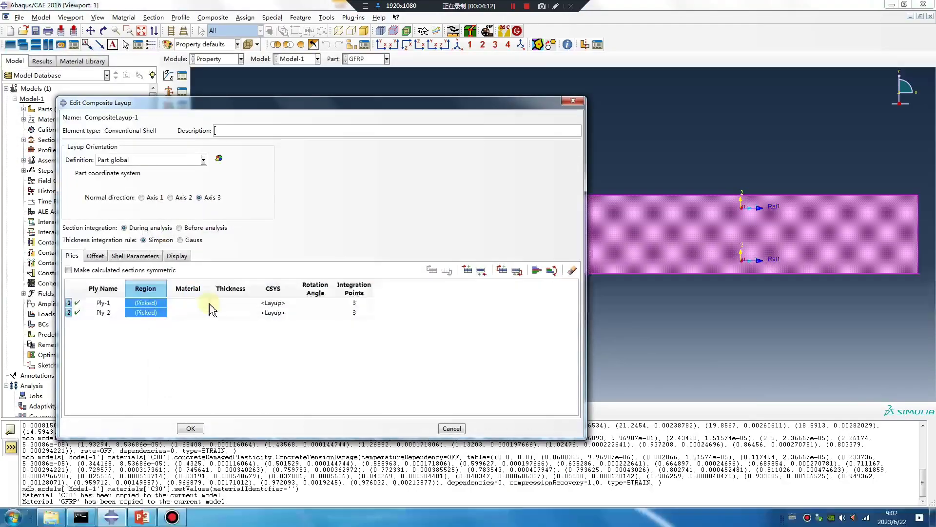
- Assign the GFRP material to both plies of the composite layup
{"action": "left_click", "coordinate": [188, 288]}
{"action": "right_click", "coordinate": [197, 292]}
{"action": "left_click", "coordinate": [215, 350]}
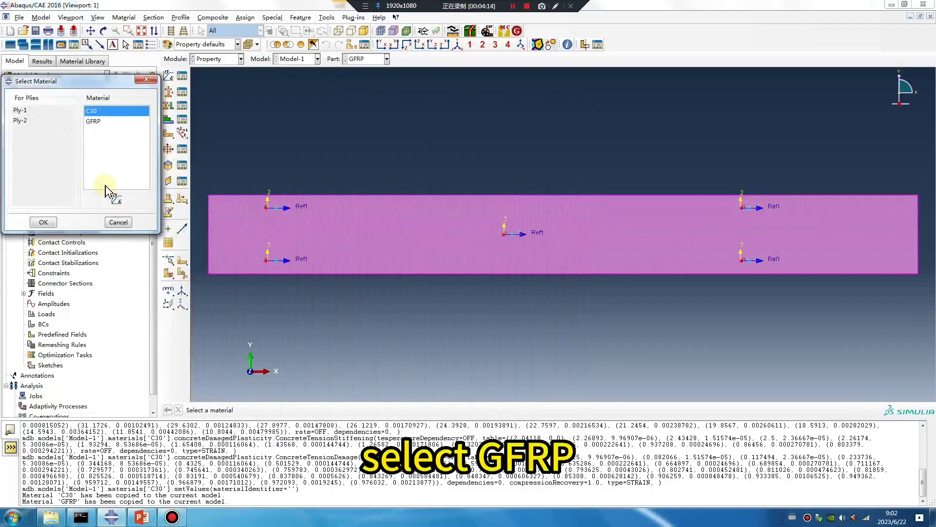
{"action": "left_click", "coordinate": [93, 121]}
{"action": "left_click", "coordinate": [44, 222]}
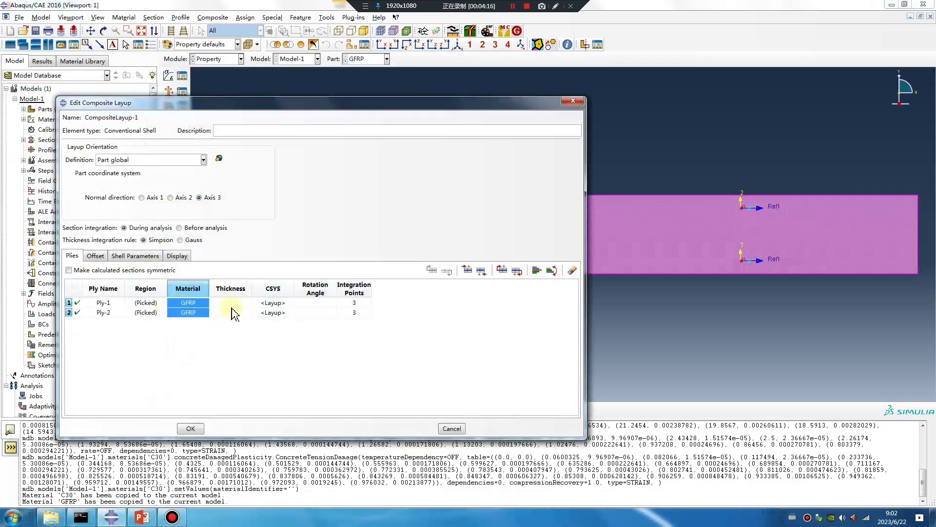
- Set the thickness of both plies to 0.2
{"action": "left_click", "coordinate": [228, 288]}
{"action": "right_click", "coordinate": [232, 291]}
{"action": "left_click", "coordinate": [256, 293]}
{"action": "left_click", "coordinate": [316, 264]}
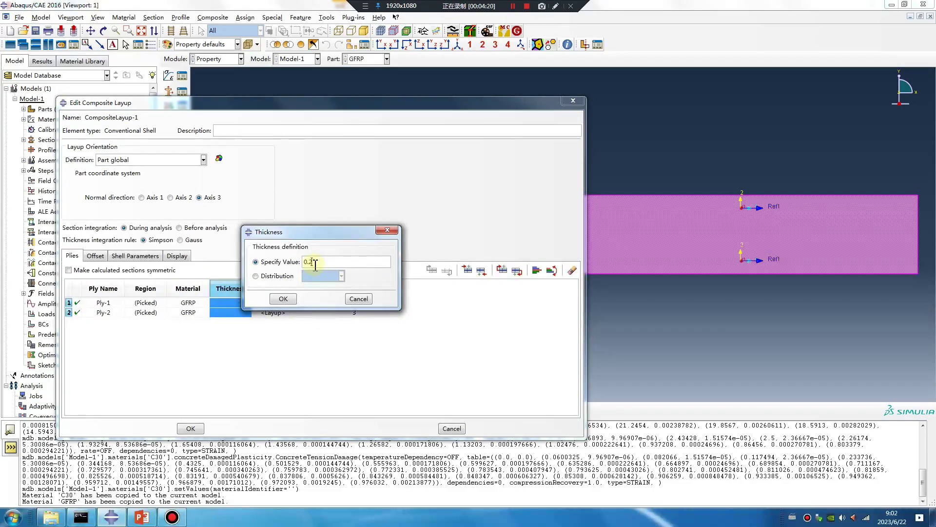
{"action": "type", "text": "0.2"}
{"action": "left_click", "coordinate": [284, 299]}
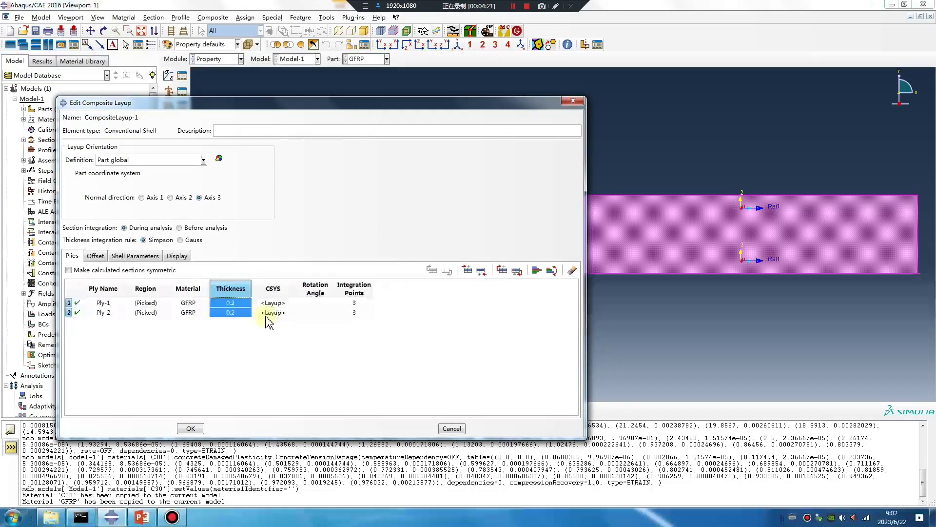
- Set the rotation angle to 0 for Ply-1 and 90 for Ply-2
{"action": "left_click", "coordinate": [319, 303]}
{"action": "left_click", "coordinate": [324, 312]}
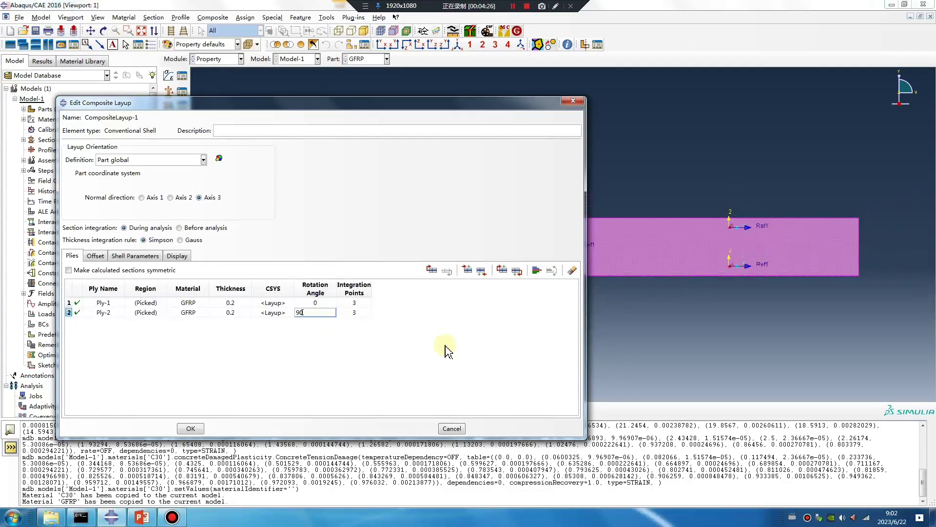
{"action": "type", "text": "90"}
- Set the layup's shell reference surface to the top surface and finish the composite layup
{"action": "left_click", "coordinate": [95, 255]}
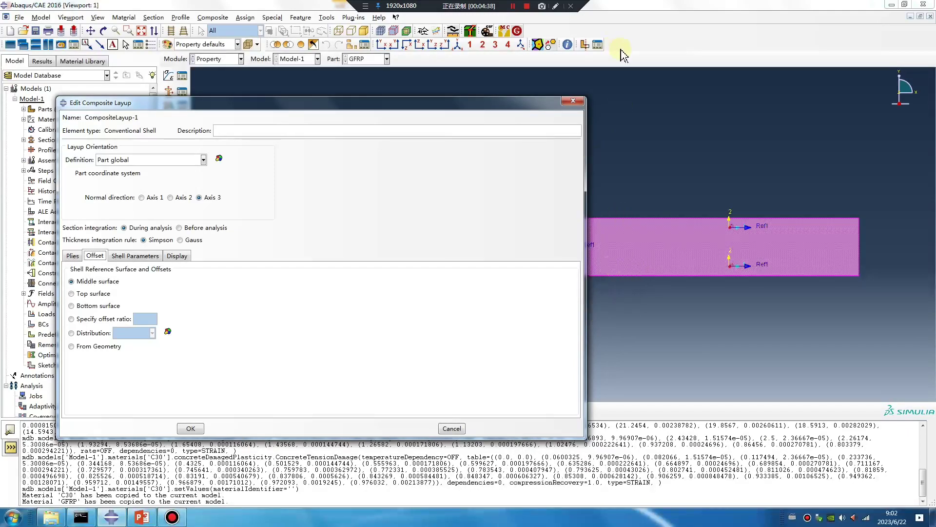
{"action": "left_click", "coordinate": [73, 294]}
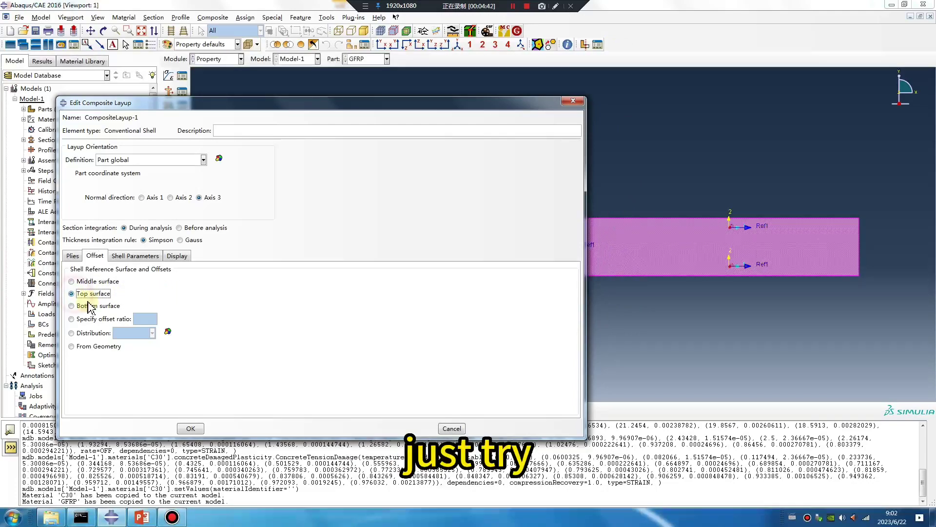
{"action": "left_click", "coordinate": [191, 429]}
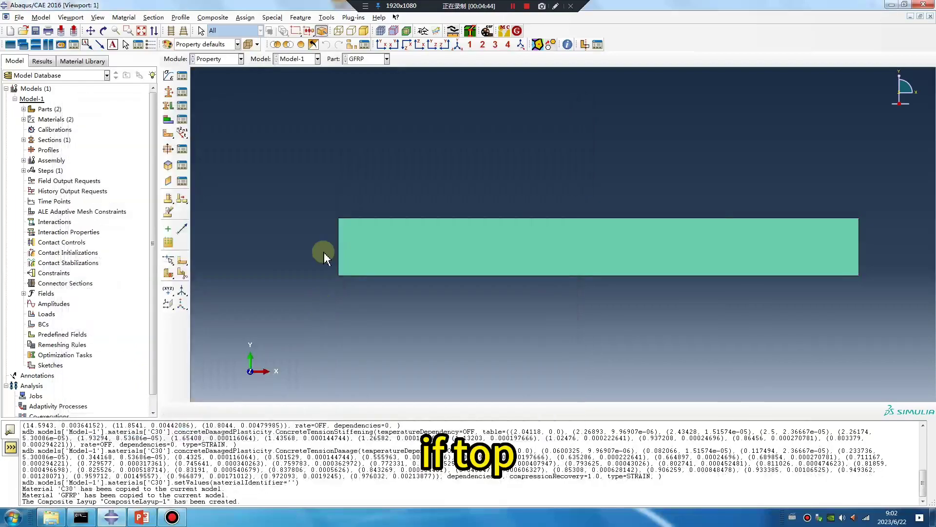
- In the assembly, render the shell thickness at scale factor 1 to check the GFRP strip's offset from the concrete surface
{"action": "left_click", "coordinate": [241, 59]}
{"action": "left_click", "coordinate": [217, 90]}
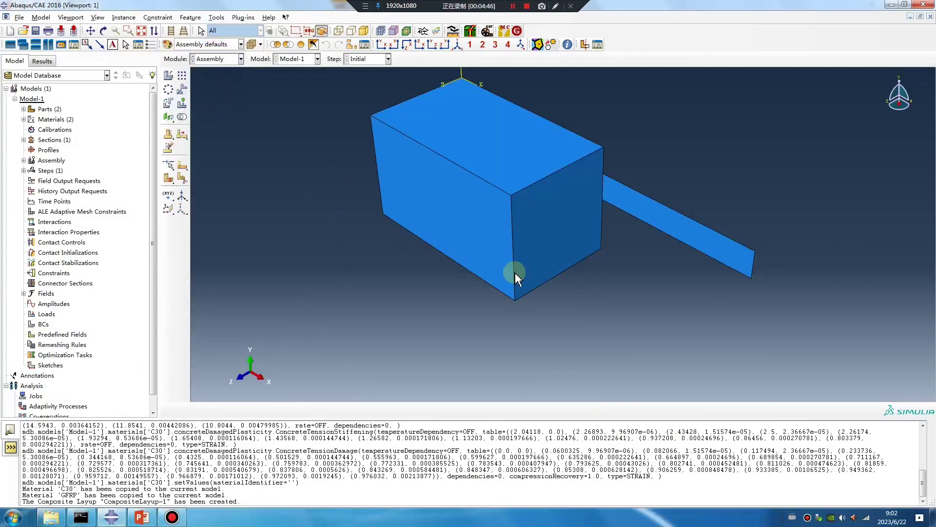
{"action": "mouse_move", "coordinate": [512, 268]}
{"action": "left_mouse_down", "text": "ctrl+alt"}
{"action": "mouse_move", "coordinate": [522, 309]}
{"action": "mouse_move", "coordinate": [526, 264]}
{"action": "left_mouse_up", "text": "ctrl+alt"}
{"action": "scroll", "coordinate": [464, 188], "scroll_direction": "up", "scroll_amount": 3}
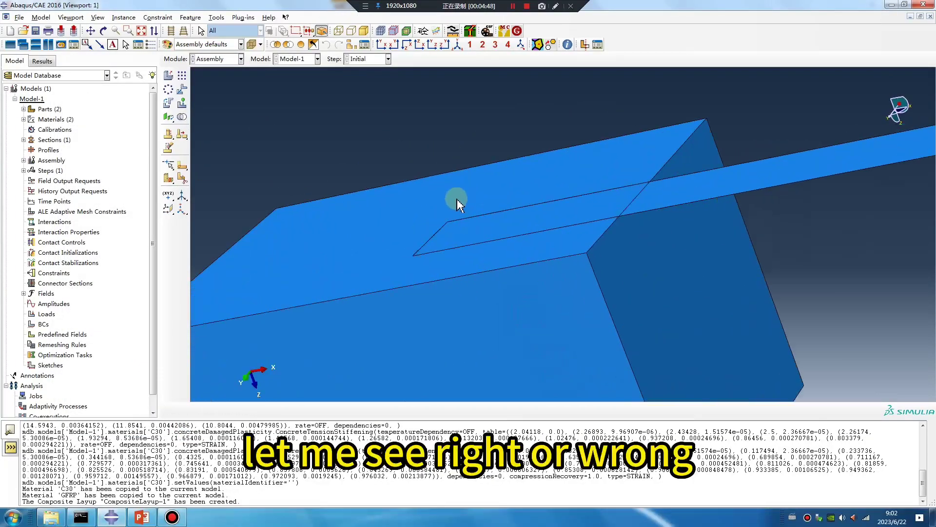
{"action": "scroll", "coordinate": [411, 223], "scroll_direction": "up", "scroll_amount": 3}
{"action": "left_click_drag", "start_coordinate": [426, 304], "coordinate": [509, 322], "text": "ctrl+alt"}
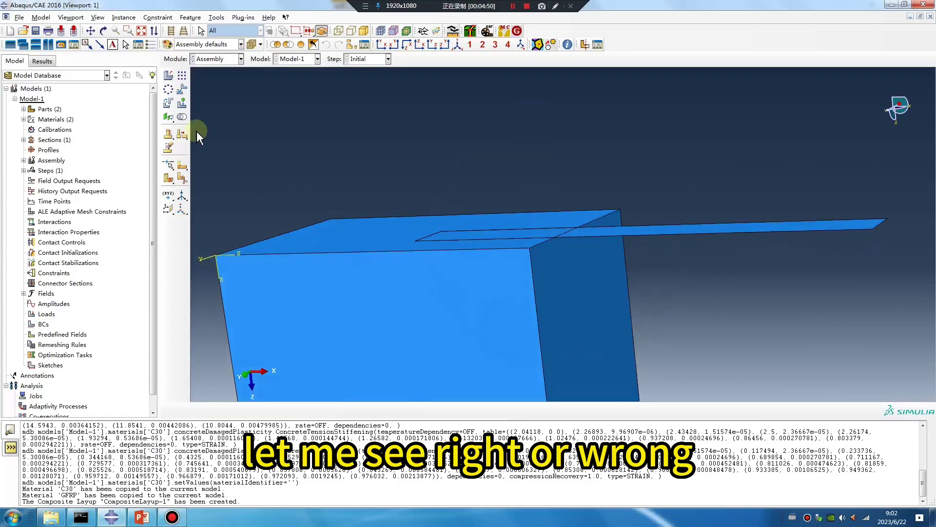
{"action": "left_click", "coordinate": [98, 18]}
{"action": "left_click", "coordinate": [136, 216]}
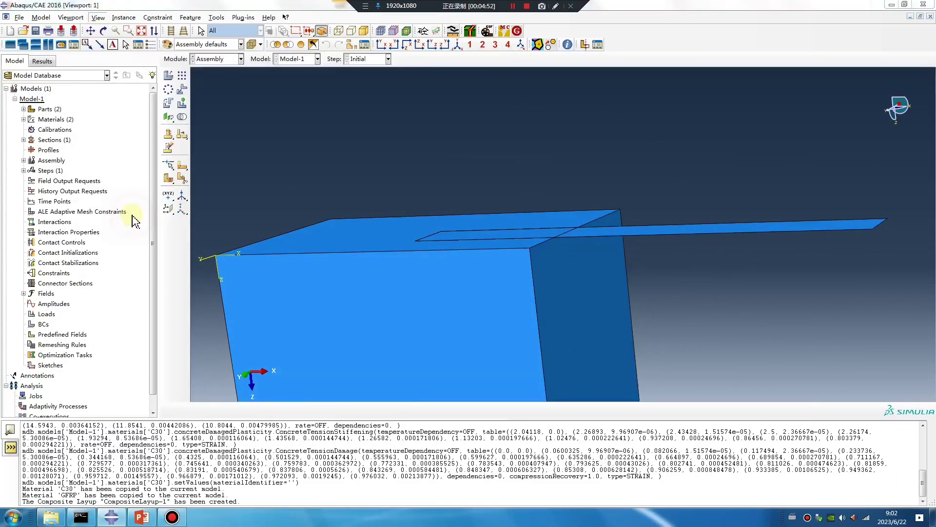
{"action": "left_click", "coordinate": [19, 351]}
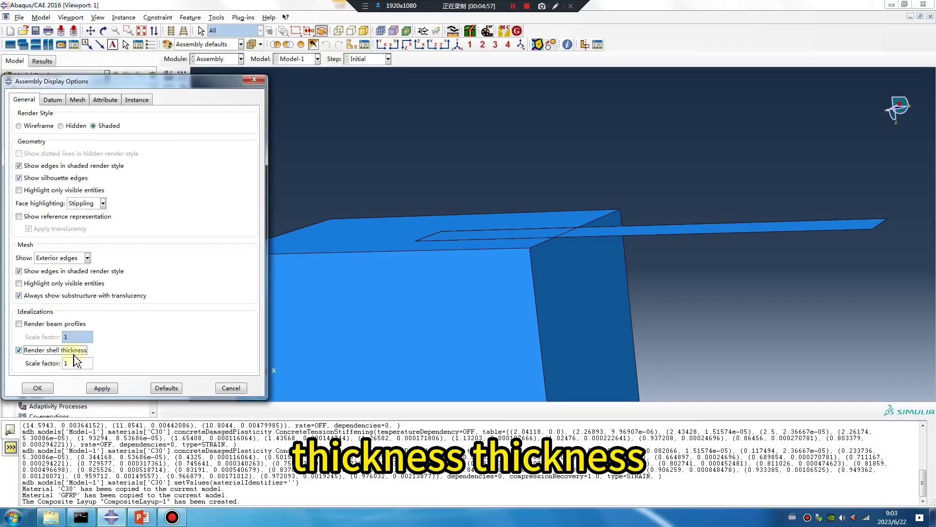
{"action": "left_click", "coordinate": [106, 388]}
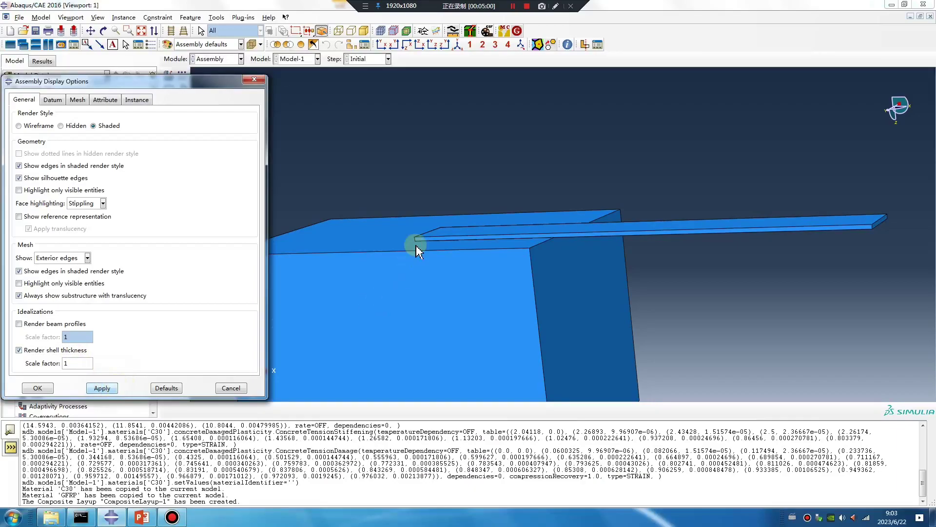
- Turn shell thickness rendering back off in the assembly display options
{"action": "left_click", "coordinate": [25, 350]}
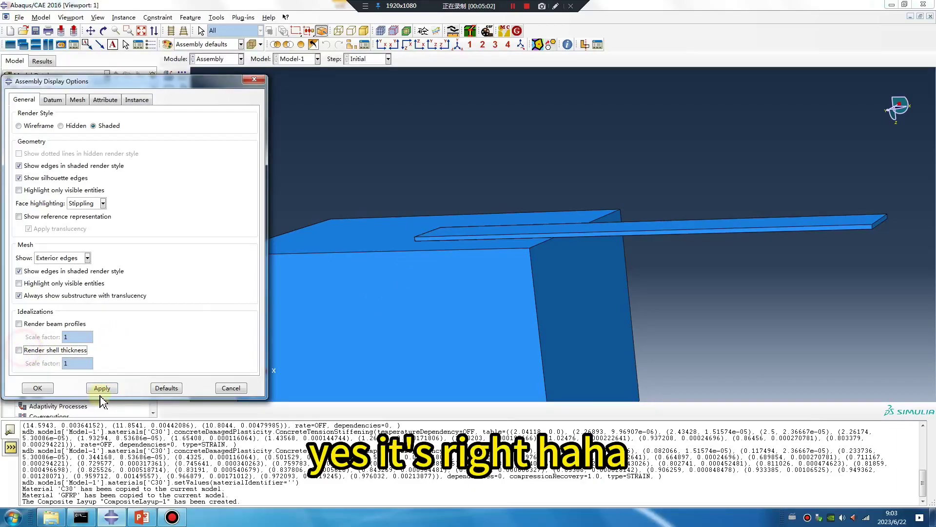
{"action": "left_click", "coordinate": [102, 388]}
{"action": "left_click", "coordinate": [38, 388]}
- Create a Dynamic, Explicit analysis step named Step-1 after the Initial step, keeping its default settings
{"action": "left_click", "coordinate": [230, 59]}
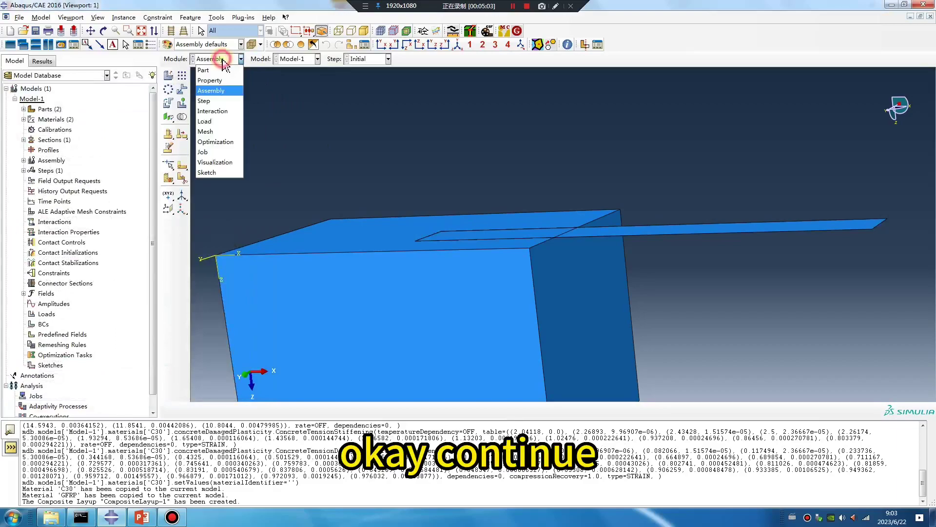
{"action": "left_click", "coordinate": [215, 101]}
{"action": "left_click", "coordinate": [169, 76]}
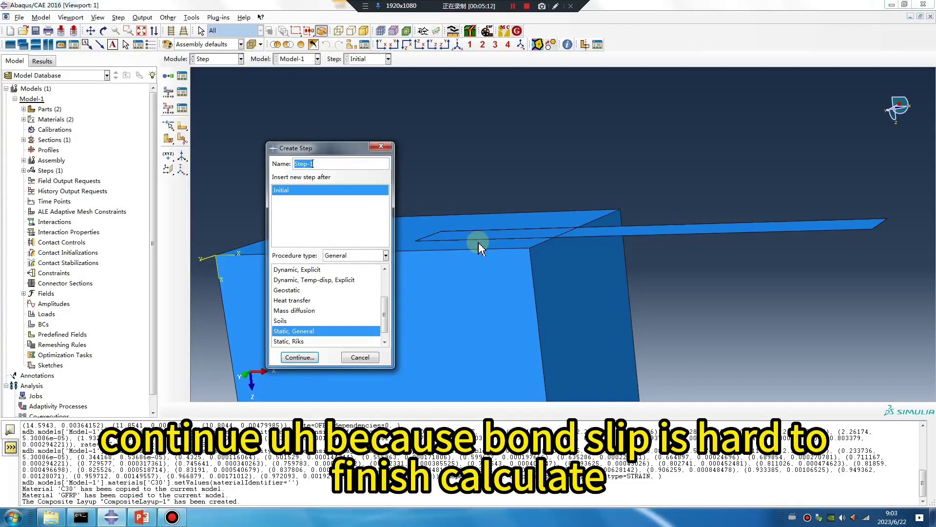
{"action": "left_click", "coordinate": [294, 270]}
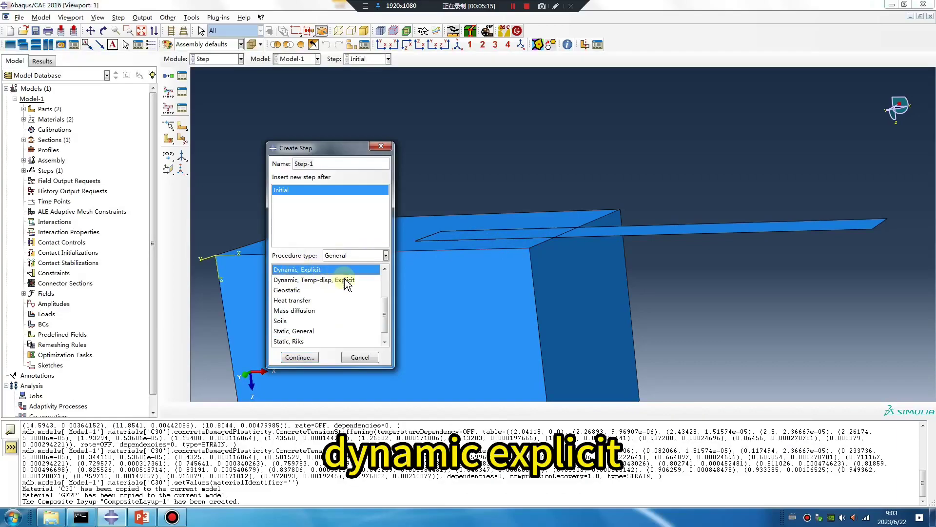
{"action": "left_click", "coordinate": [301, 358]}
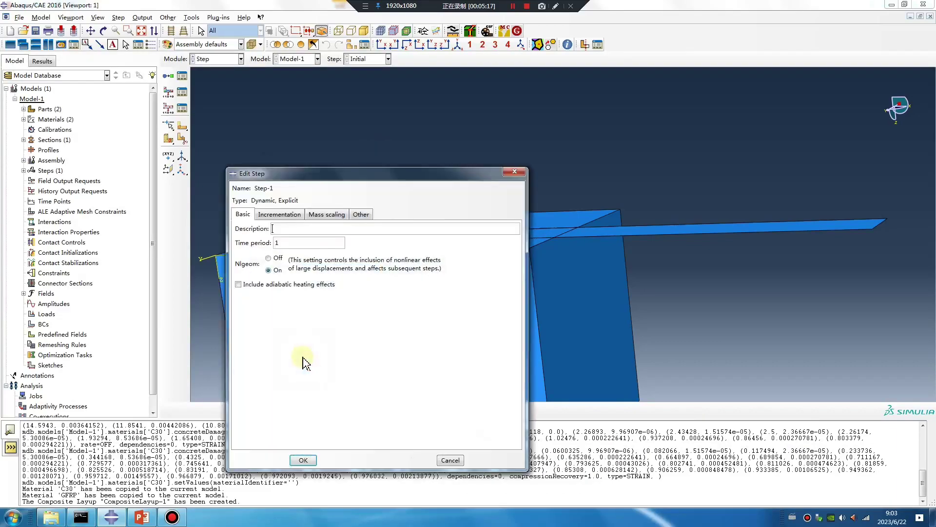
{"action": "left_click", "coordinate": [303, 460]}
- Set the F-Output-1 field output request of Step-1 to 100 evenly spaced time intervals
{"action": "left_click", "coordinate": [182, 91]}
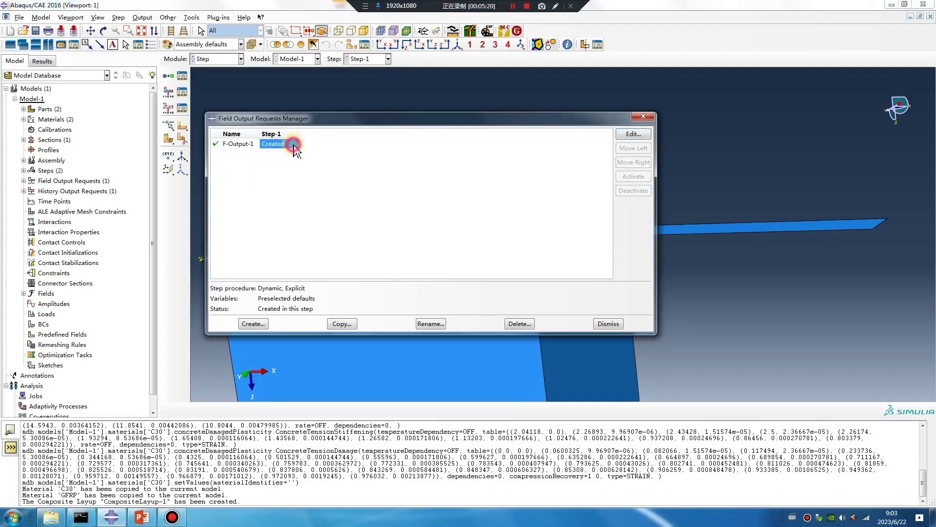
{"action": "double_click", "coordinate": [291, 143]}
{"action": "left_click_drag", "start_coordinate": [519, 115], "coordinate": [494, 124]}
{"action": "type", "text": "10"}
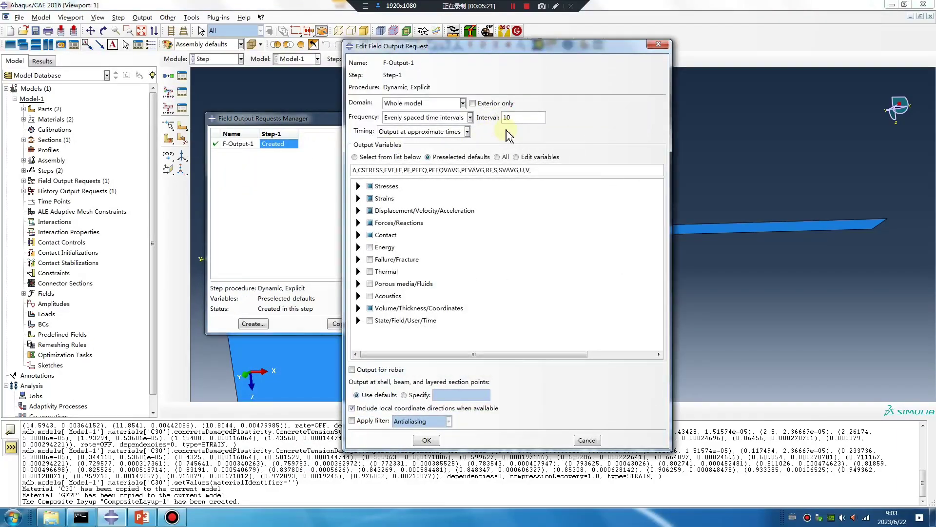
{"action": "type", "text": "0"}
- Add the failure outputs DAMAGEC, DAMAGET, SDEG and DMICRT to the field output request
{"action": "left_click", "coordinate": [359, 259]}
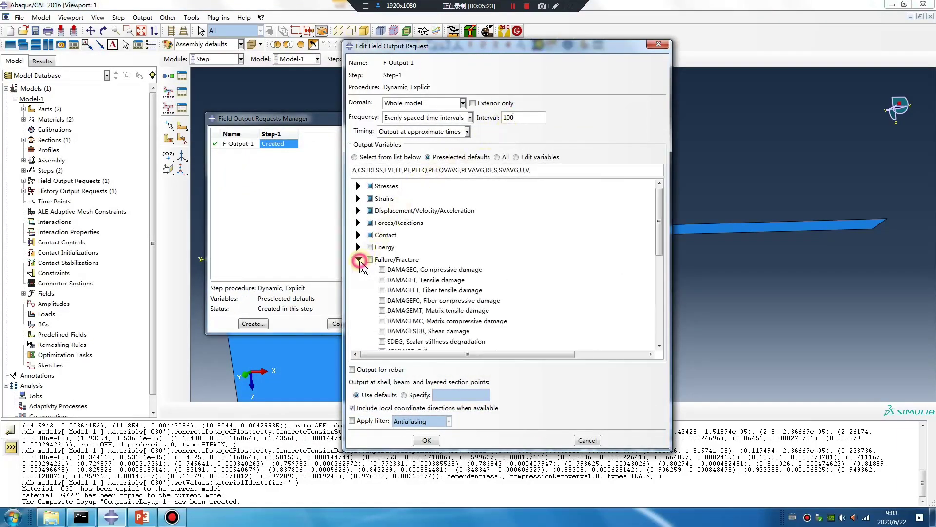
{"action": "left_click", "coordinate": [382, 270]}
{"action": "left_click", "coordinate": [382, 280]}
{"action": "scroll", "coordinate": [386, 283], "scroll_direction": "down", "scroll_amount": 2}
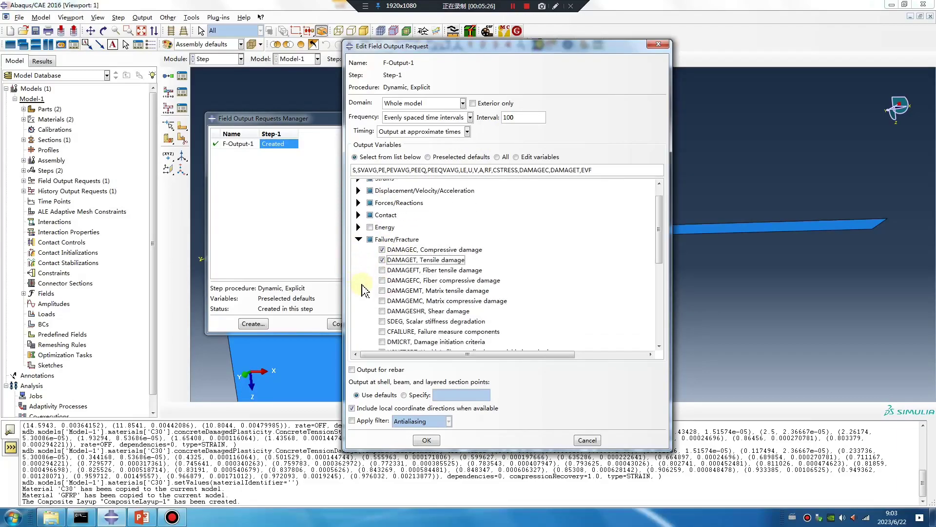
{"action": "left_click", "coordinate": [382, 282]}
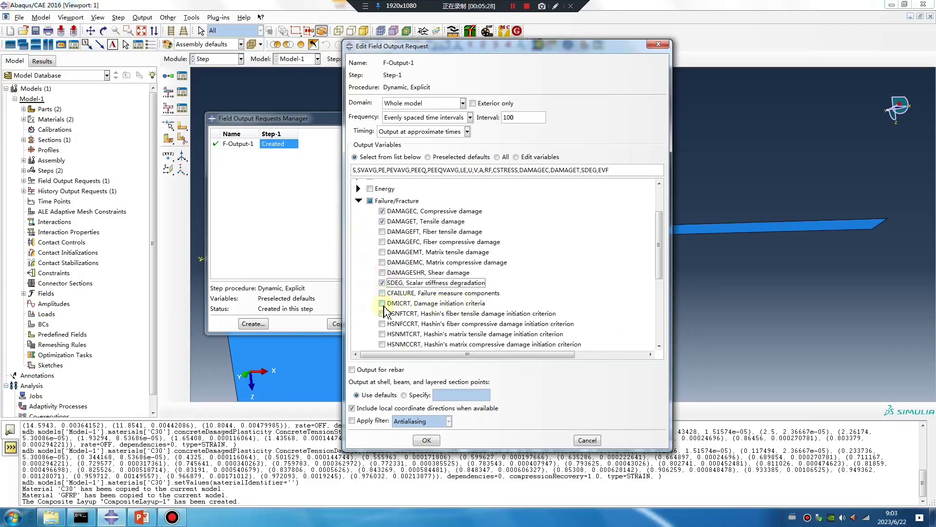
{"action": "left_click", "coordinate": [382, 304]}
- Add the cohesive surface outputs CSDMG and CSMAXSCRT to the field output request
{"action": "scroll", "coordinate": [371, 309], "scroll_direction": "down", "scroll_amount": 5}
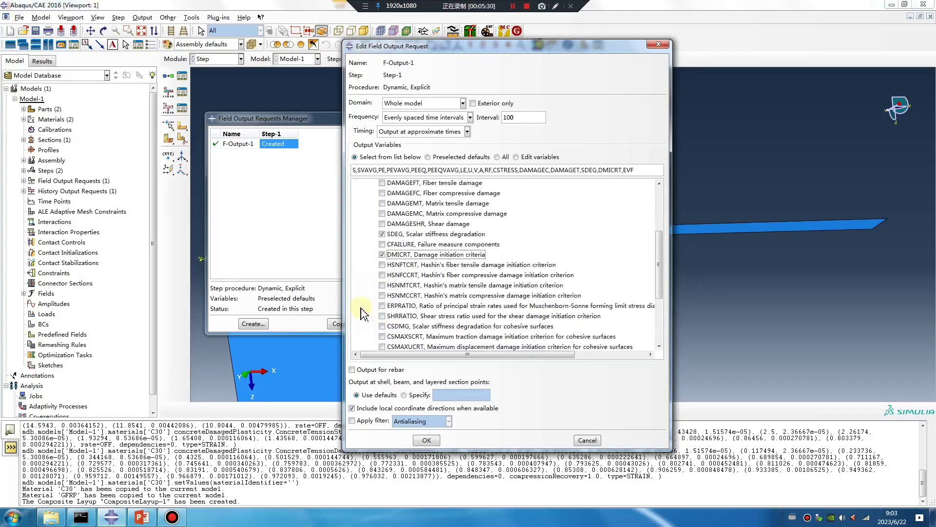
{"action": "scroll", "coordinate": [366, 305], "scroll_direction": "up", "scroll_amount": 1}
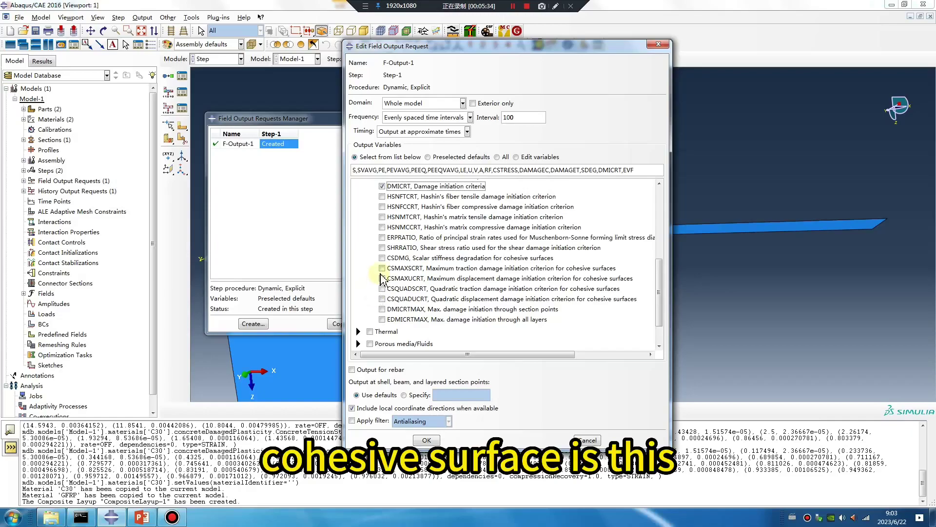
{"action": "left_click", "coordinate": [383, 258]}
{"action": "left_click", "coordinate": [382, 268]}
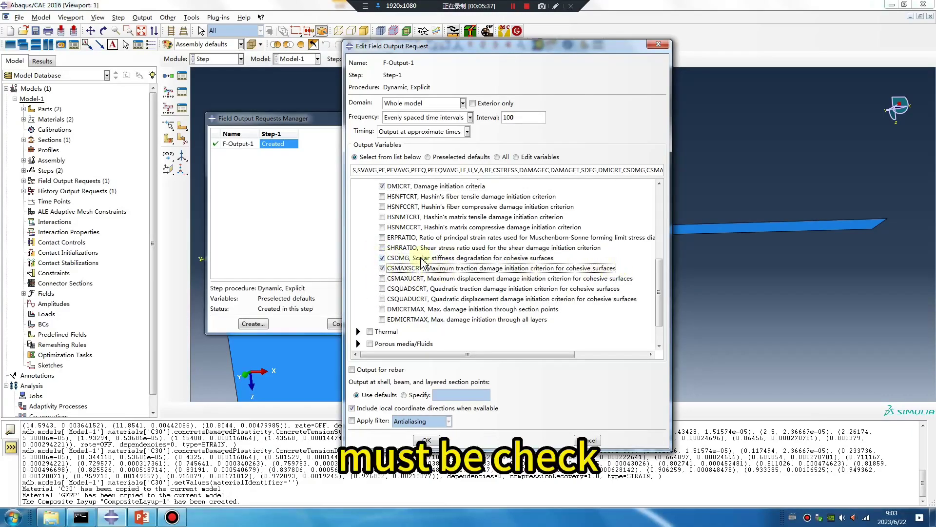
- Add the STATUS output variable and finish editing the field output request
{"action": "scroll", "coordinate": [396, 284], "scroll_direction": "down", "scroll_amount": 1}
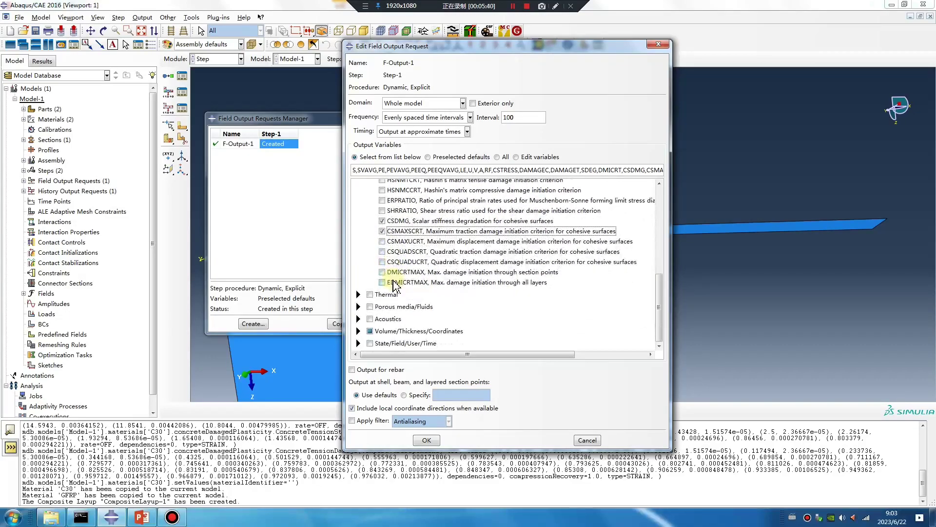
{"action": "left_click", "coordinate": [358, 343]}
{"action": "scroll", "coordinate": [415, 312], "scroll_direction": "down", "scroll_amount": 3}
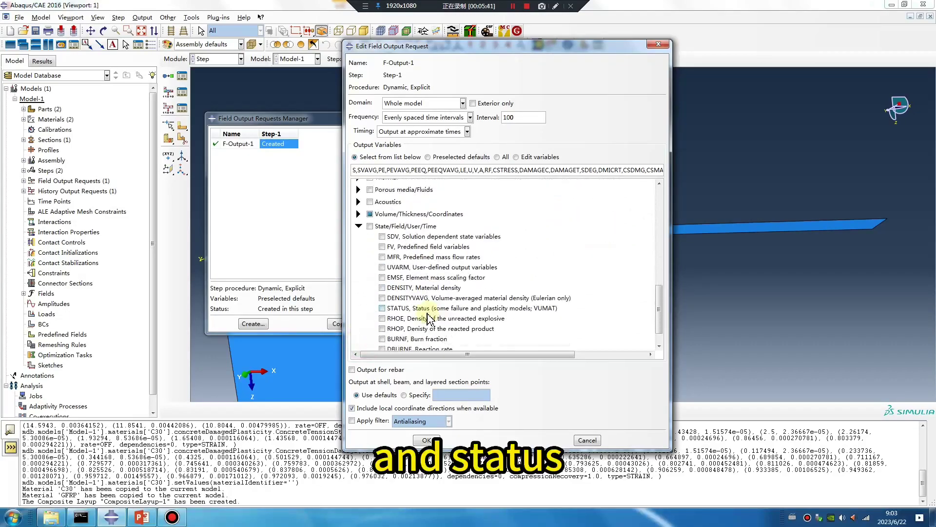
{"action": "left_click", "coordinate": [383, 309]}
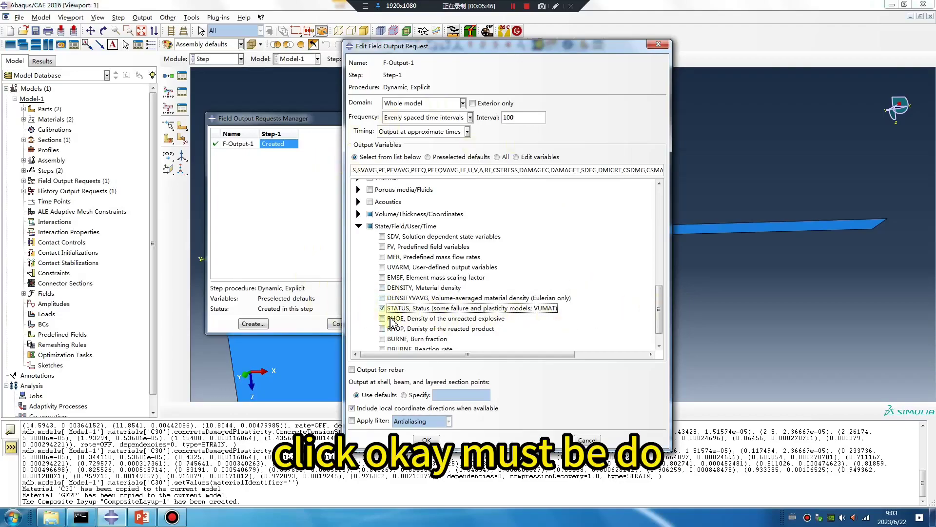
{"action": "scroll", "coordinate": [434, 300], "scroll_direction": "up", "scroll_amount": 7}
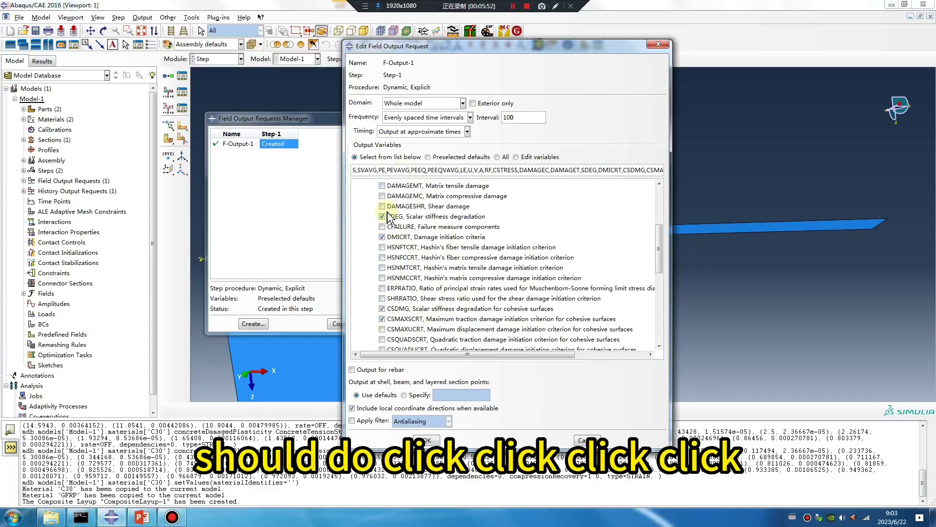
{"action": "left_click", "coordinate": [426, 440]}
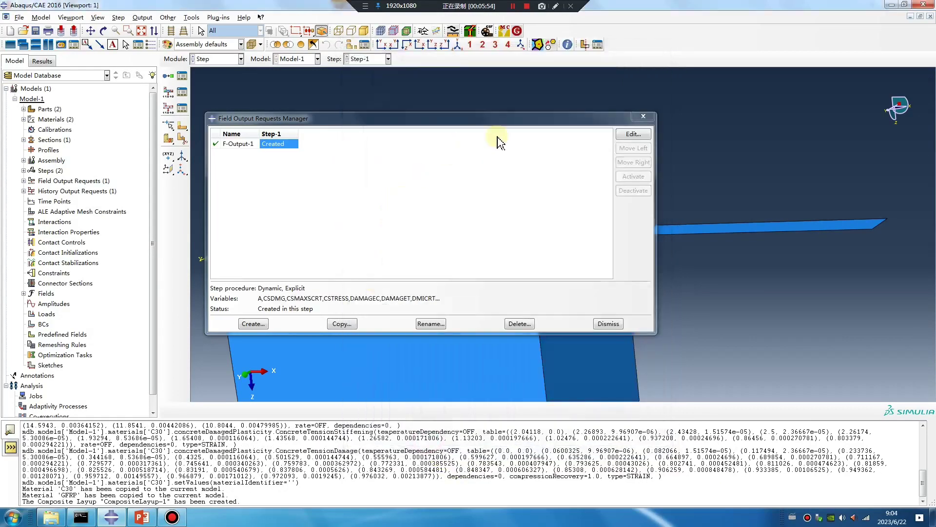
{"action": "left_click", "coordinate": [640, 118]}
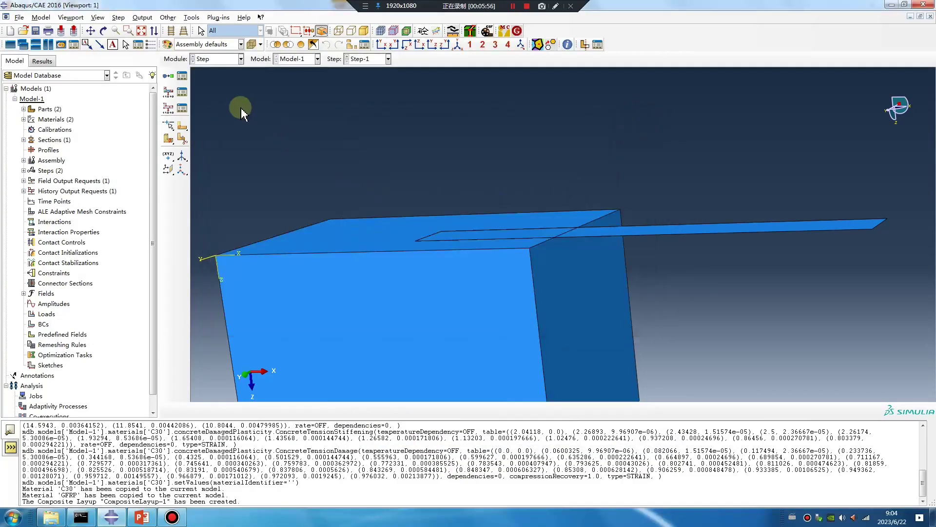
- In the Interaction module, create a geometry surface named Surf-conrete on the concrete block's face under the GFRP strip
{"action": "left_click", "coordinate": [211, 59]}
{"action": "left_click", "coordinate": [224, 120]}
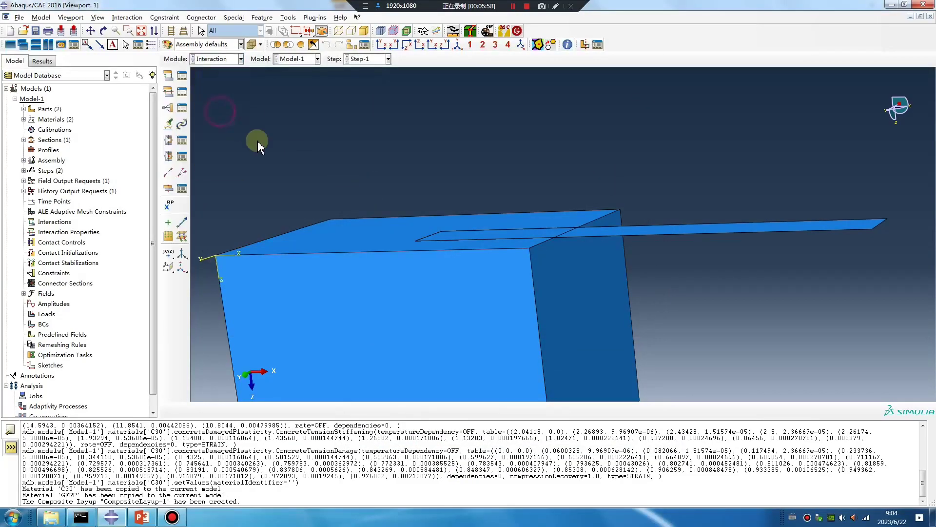
{"action": "scroll", "coordinate": [423, 264], "scroll_direction": "up", "scroll_amount": 2}
{"action": "scroll", "coordinate": [423, 265], "scroll_direction": "up", "scroll_amount": 1}
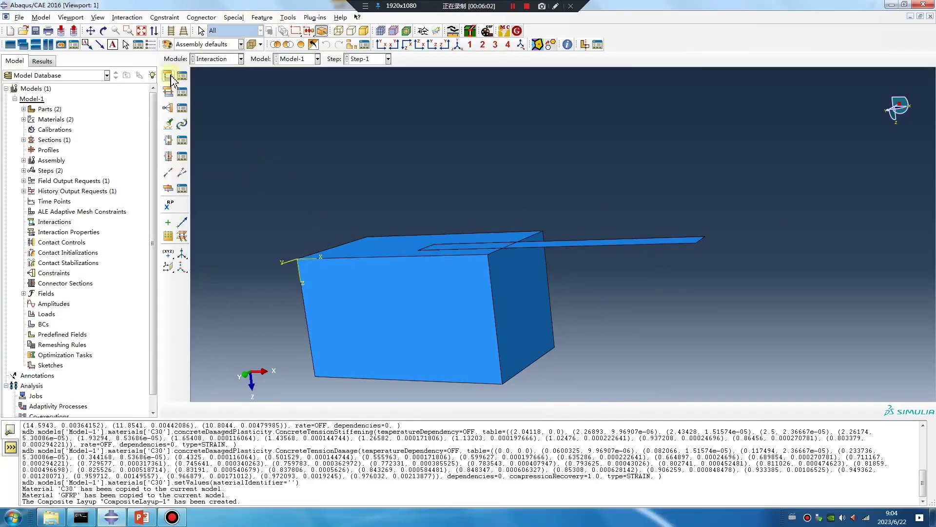
{"action": "left_click", "coordinate": [288, 18]}
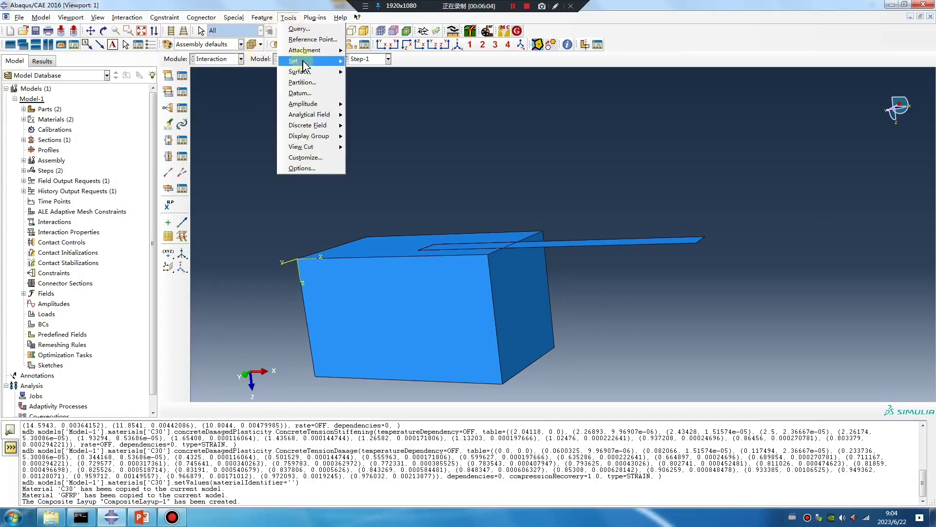
{"action": "mouse_move", "coordinate": [312, 71]}
{"action": "left_click", "coordinate": [369, 83]}
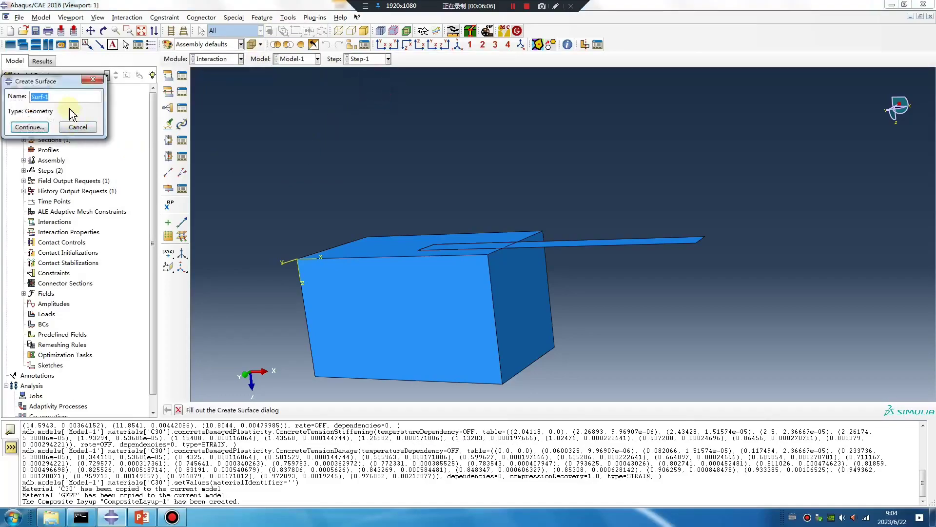
{"action": "left_click", "coordinate": [66, 97]}
{"action": "key", "text": "BackSpace"}
{"action": "key", "text": "BackSpace"}
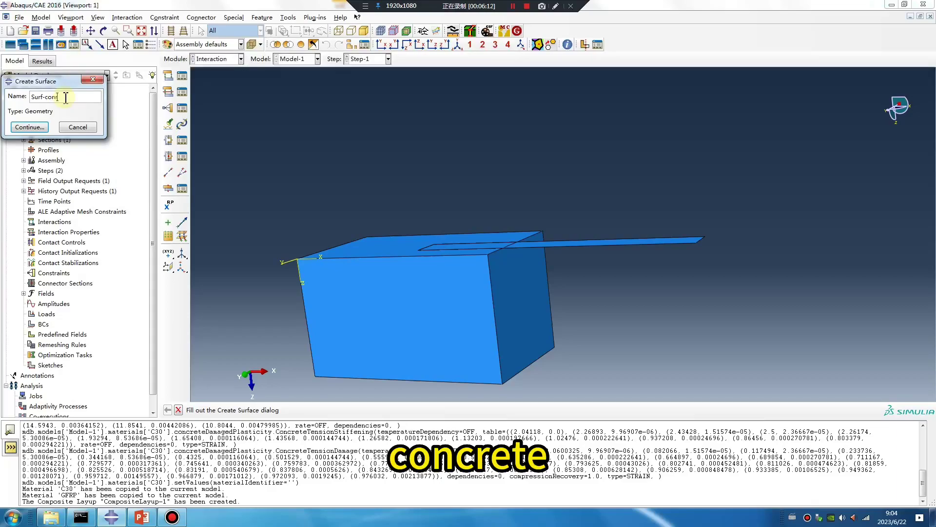
{"action": "type", "text": "-conrete"}
{"action": "left_click", "coordinate": [44, 130]}
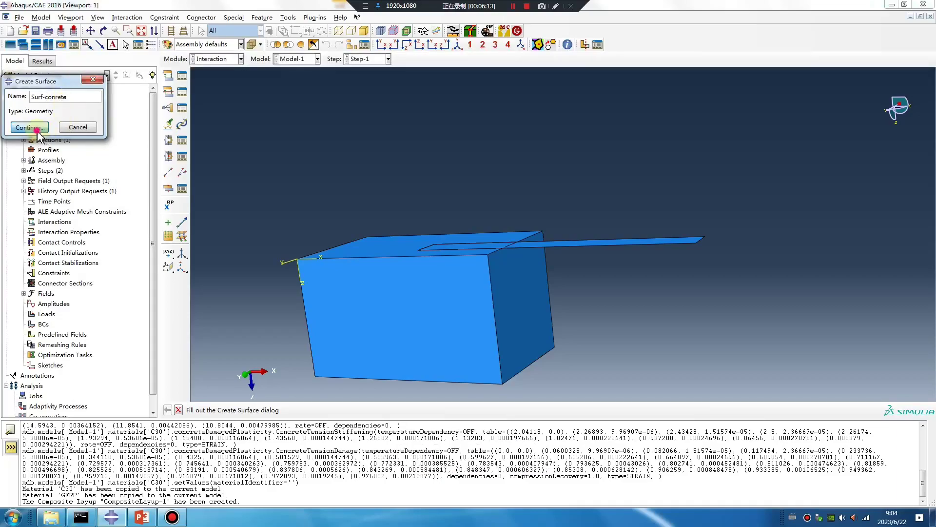
{"action": "left_click", "coordinate": [385, 244]}
{"action": "middle_click", "coordinate": [276, 338]}
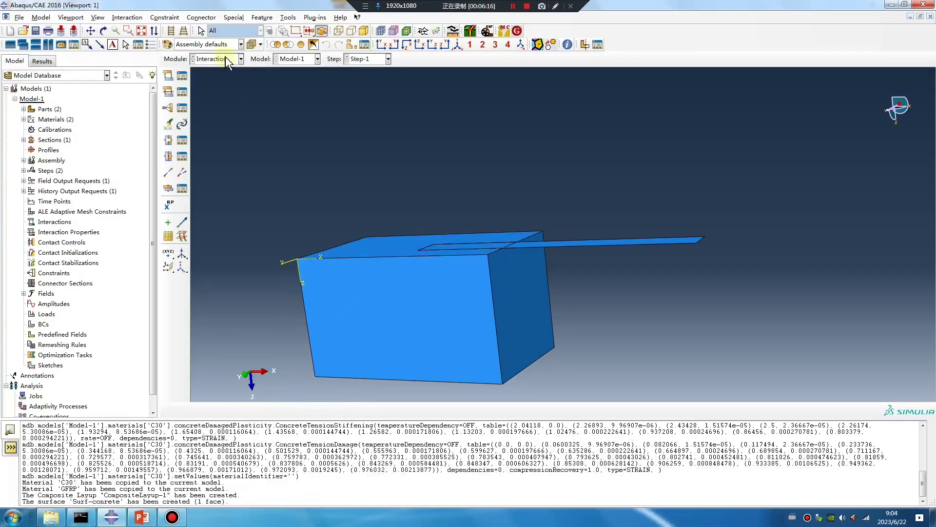
- Create a geometry surface named Surf-GFRP on the GFRP strip, choosing its brown side
{"action": "left_click", "coordinate": [288, 17]}
{"action": "mouse_move", "coordinate": [312, 74]}
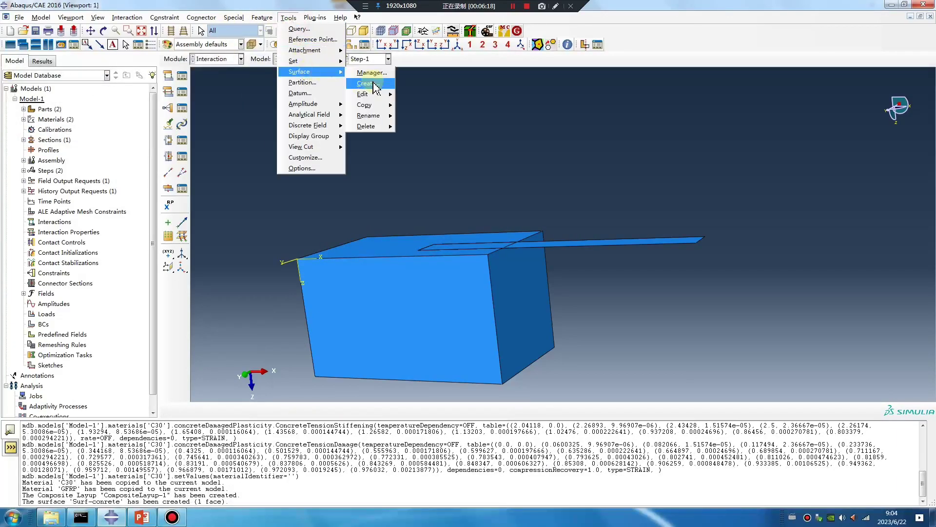
{"action": "left_click", "coordinate": [363, 75]}
{"action": "left_click", "coordinate": [60, 96]}
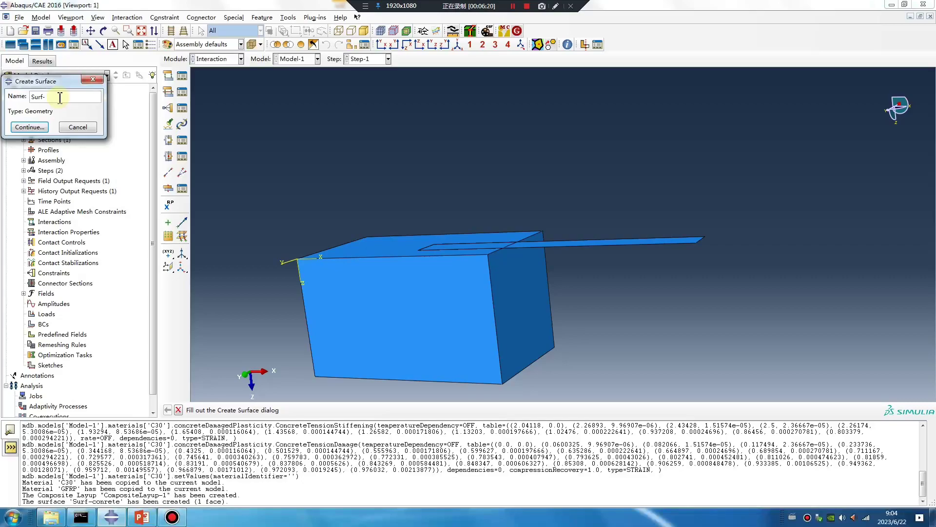
{"action": "type", "text": "GFR"}
{"action": "key", "text": "BackSpace"}
{"action": "type", "text": "P"}
{"action": "left_click", "coordinate": [30, 127]}
{"action": "left_click_drag", "start_coordinate": [263, 247], "coordinate": [580, 214], "text": "ctrl+alt"}
{"action": "left_click", "coordinate": [578, 219]}
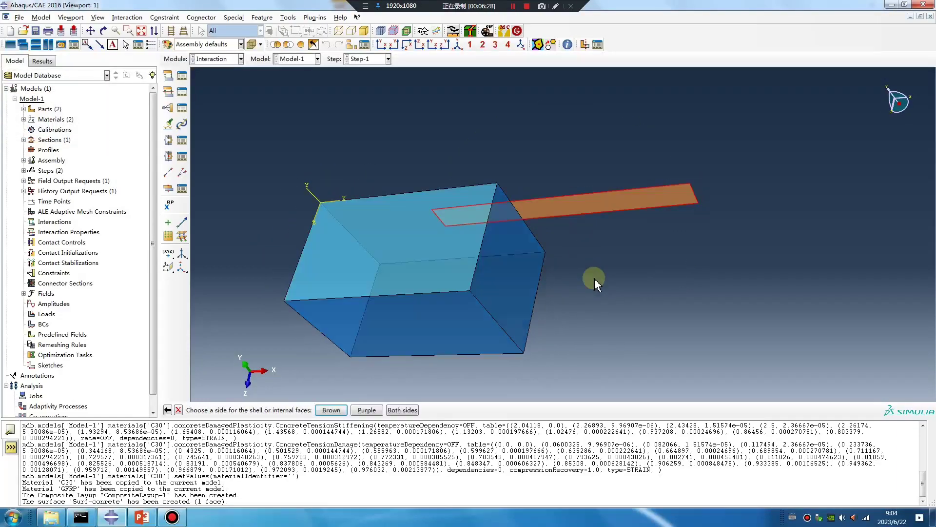
{"action": "left_click", "coordinate": [331, 410]}
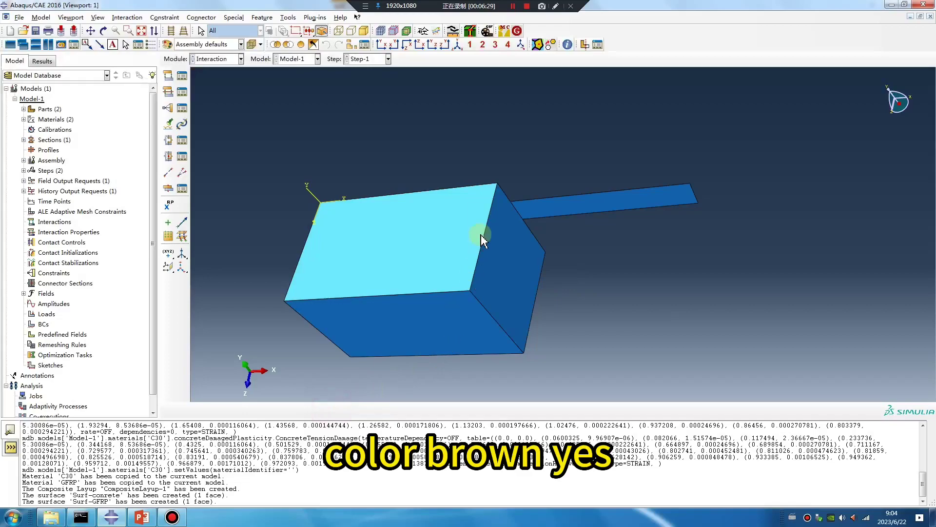
- Create a contact interaction property named cohesive
{"action": "left_click_drag", "start_coordinate": [481, 237], "coordinate": [189, 145], "text": "ctrl+alt"}
{"action": "left_click", "coordinate": [168, 92]}
{"action": "left_click", "coordinate": [233, 139]}
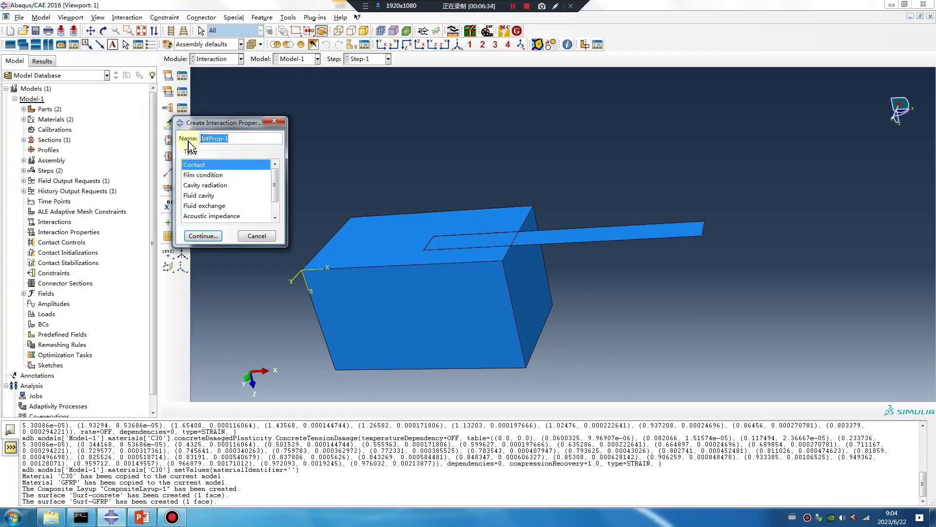
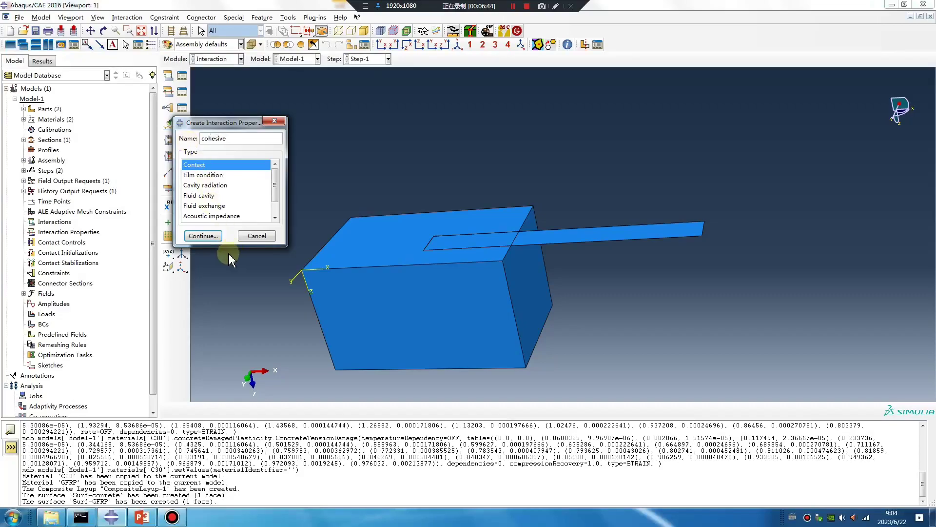
{"action": "left_click", "coordinate": [202, 236]}
- Add penalty tangential behavior with a friction coefficient of 0.1 and "Hard" Contact normal behavior to the cohesive contact property
{"action": "left_click", "coordinate": [199, 193]}
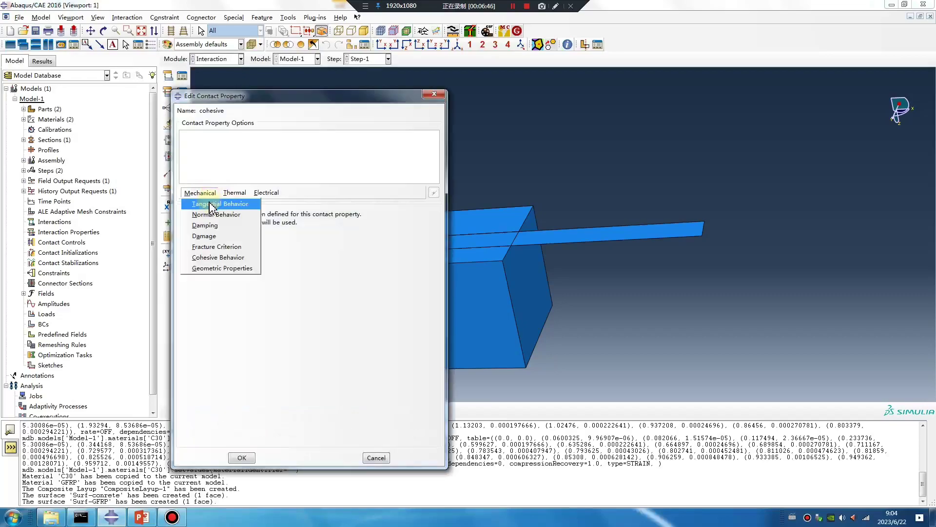
{"action": "left_click", "coordinate": [210, 204]}
{"action": "left_click", "coordinate": [252, 224]}
{"action": "left_click", "coordinate": [251, 244]}
{"action": "left_click", "coordinate": [213, 333]}
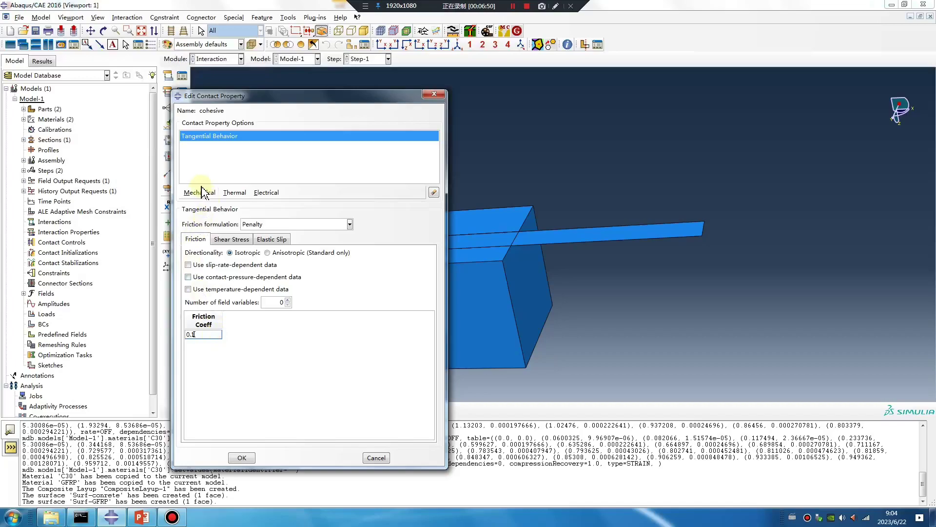
{"action": "left_click", "coordinate": [201, 192]}
{"action": "left_click", "coordinate": [210, 214]}
- Add damage to the cohesive contact property with the Maximum nominal stress initiation criterion
{"action": "left_click", "coordinate": [200, 192]}
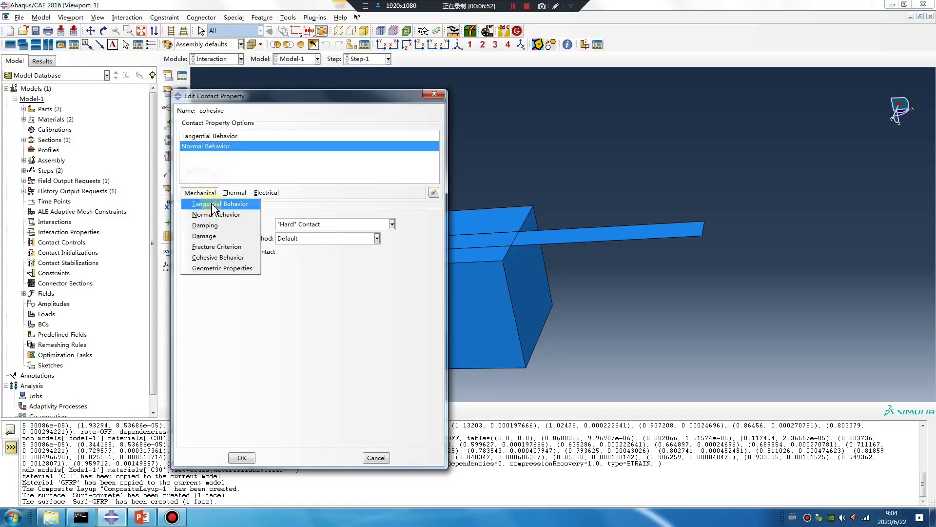
{"action": "left_click", "coordinate": [209, 236]}
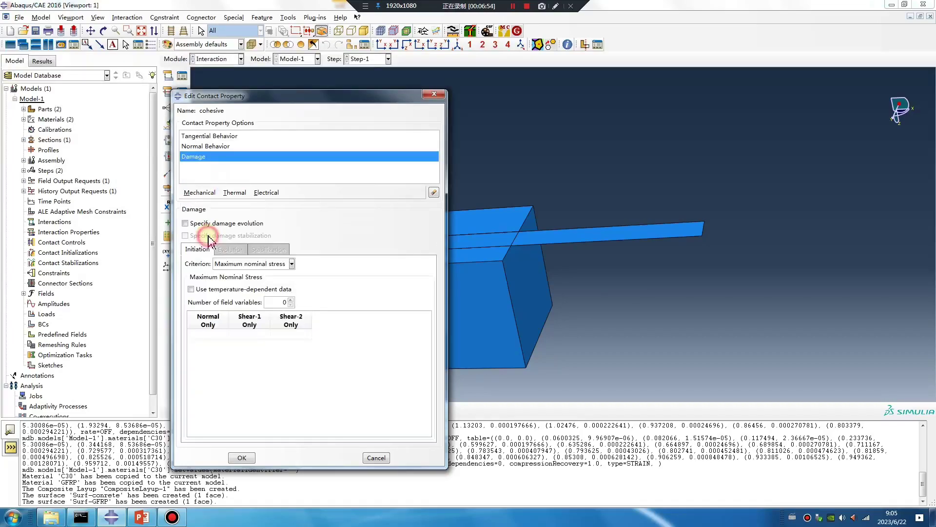
{"action": "left_click", "coordinate": [239, 263]}
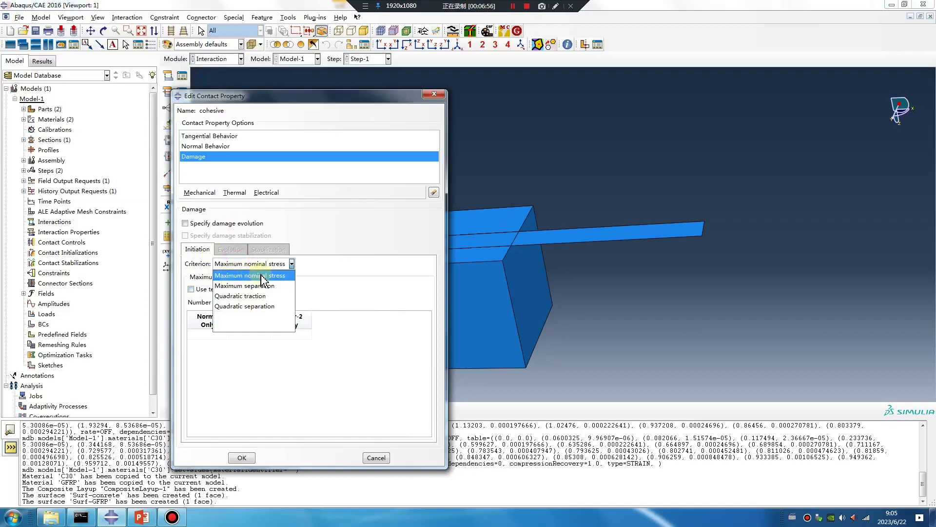
{"action": "left_click", "coordinate": [228, 276]}
{"action": "left_click", "coordinate": [555, 6]}
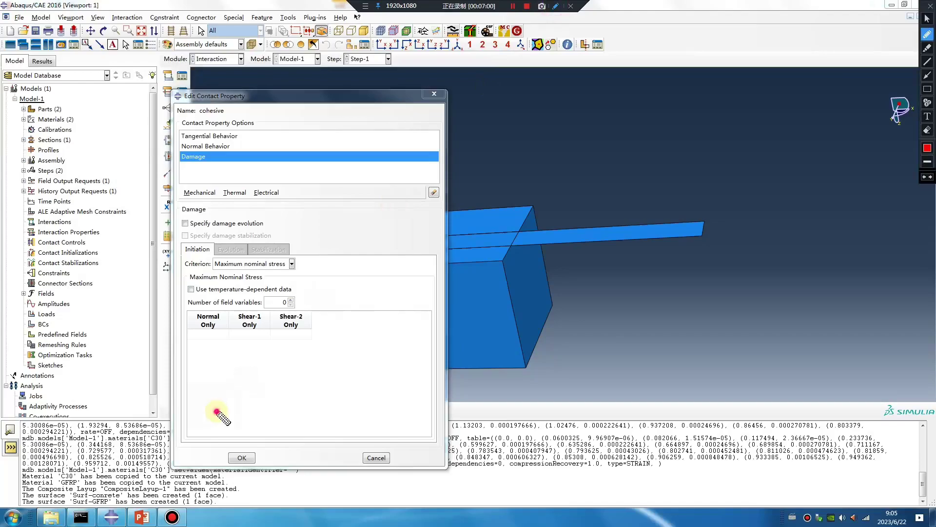
{"action": "mouse_move", "coordinate": [217, 412]}
{"action": "left_mouse_down"}
{"action": "mouse_move", "coordinate": [568, 146]}
{"action": "mouse_move", "coordinate": [428, 366]}
{"action": "mouse_move", "coordinate": [134, 384]}
{"action": "left_mouse_up"}
{"action": "left_click_drag", "start_coordinate": [463, 21], "coordinate": [463, 186]}
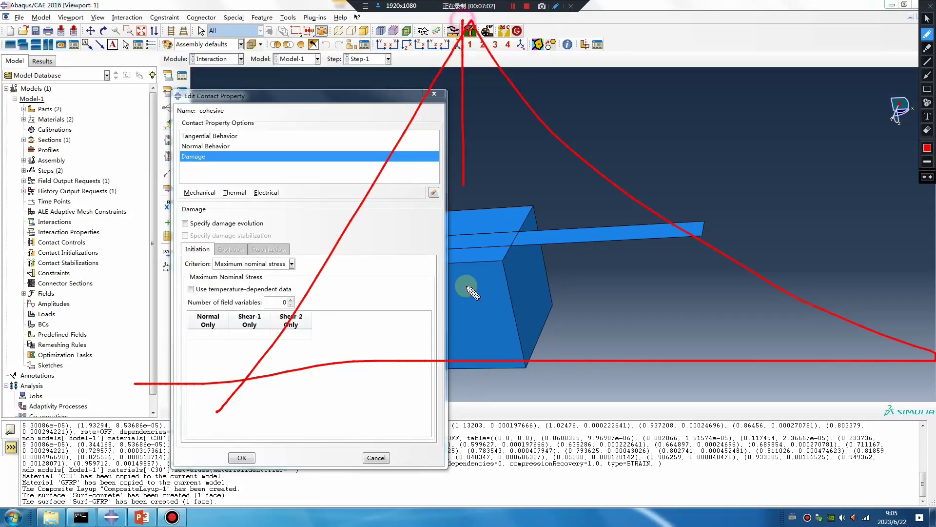
{"action": "left_click_drag", "start_coordinate": [467, 288], "coordinate": [468, 369]}
{"action": "mouse_move", "coordinate": [470, 22]}
{"action": "left_mouse_down"}
{"action": "mouse_move", "coordinate": [485, 299]}
{"action": "mouse_move", "coordinate": [471, 356]}
{"action": "left_mouse_up"}
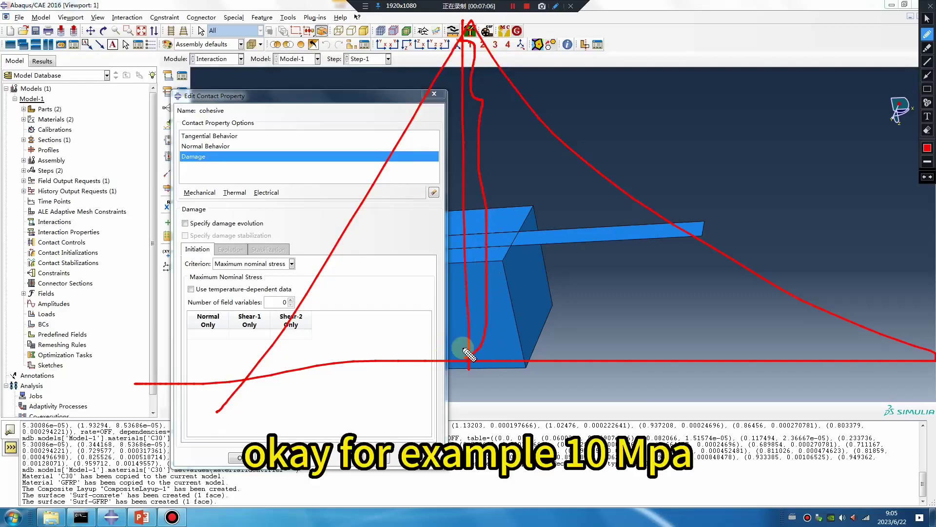
{"action": "mouse_move", "coordinate": [513, 223]}
{"action": "left_mouse_down"}
{"action": "mouse_move", "coordinate": [502, 274]}
{"action": "mouse_move", "coordinate": [544, 223]}
{"action": "mouse_move", "coordinate": [557, 273]}
{"action": "left_mouse_up"}
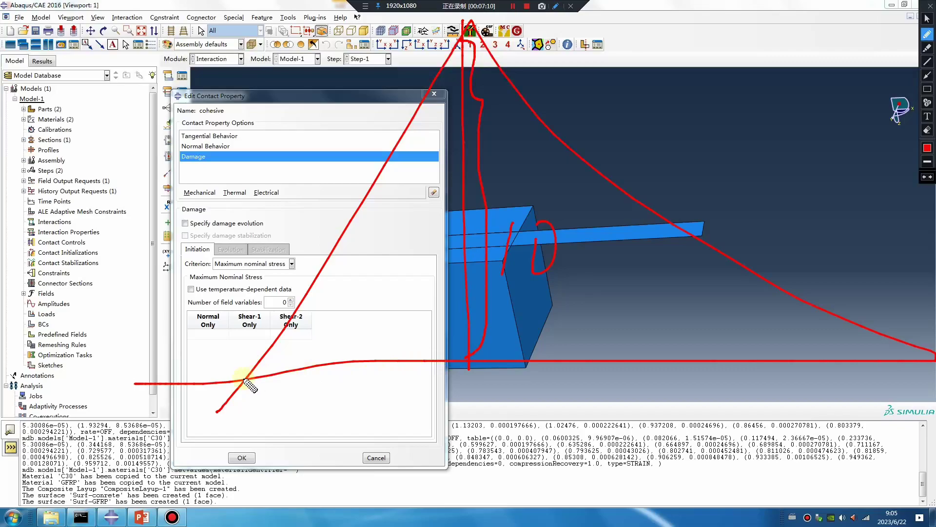
{"action": "mouse_move", "coordinate": [244, 379]}
{"action": "left_mouse_down"}
{"action": "mouse_move", "coordinate": [473, 385]}
{"action": "mouse_move", "coordinate": [489, 393]}
{"action": "mouse_move", "coordinate": [529, 384]}
{"action": "mouse_move", "coordinate": [934, 377]}
{"action": "left_mouse_up"}
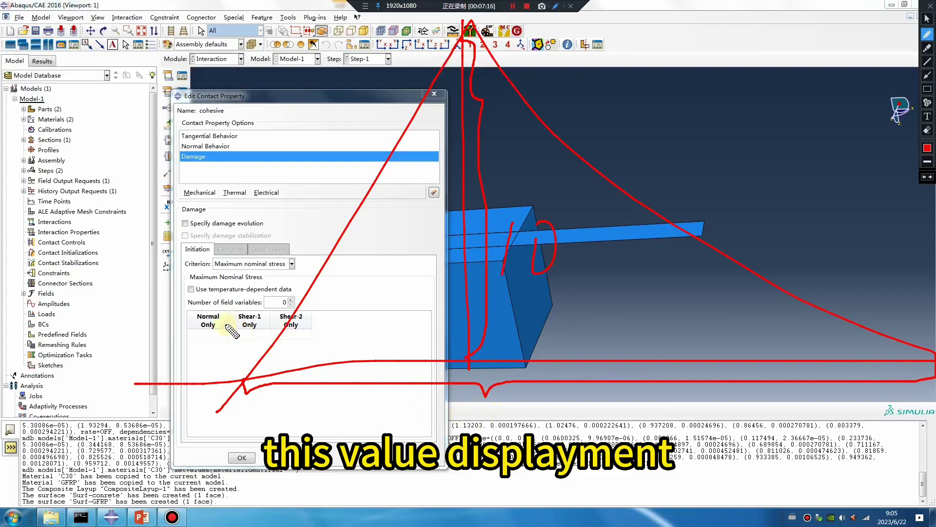
{"action": "key", "text": "Escape"}
- Set the damage initiation stresses for Normal Only, Shear-1 Only and Shear-2 Only to 10 each
{"action": "left_click", "coordinate": [214, 334]}
{"action": "type", "text": "10"}
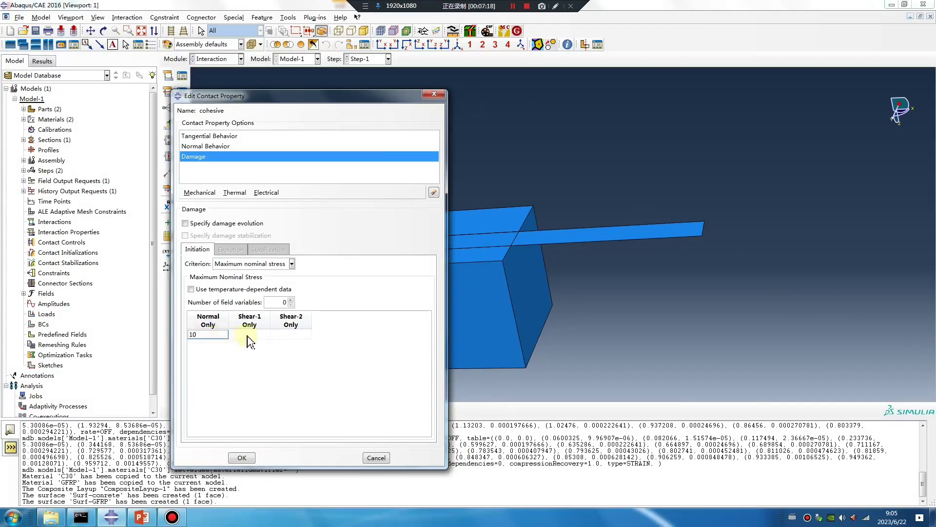
{"action": "key", "text": "Tab"}
{"action": "type", "text": "10"}
{"action": "left_click", "coordinate": [287, 335]}
{"action": "type", "text": "10"}
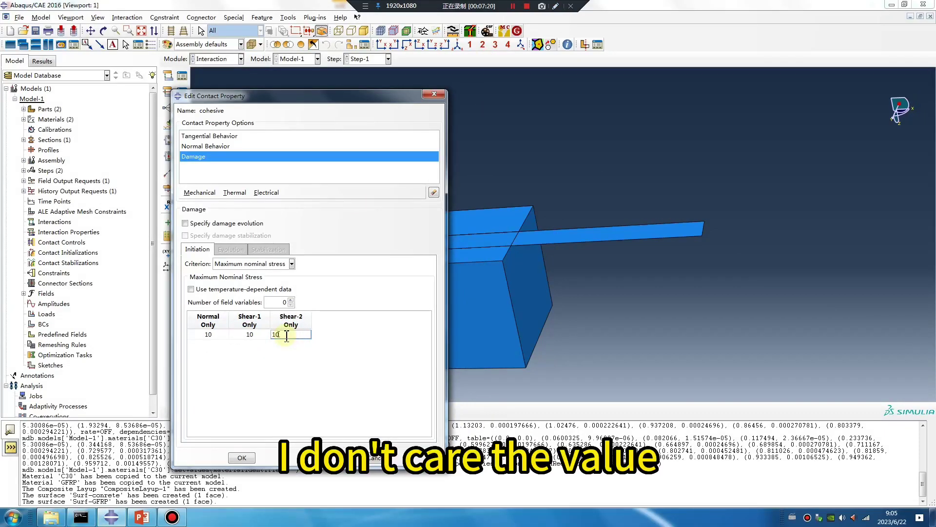
{"action": "mouse_move", "coordinate": [286, 335]}
{"action": "left_mouse_down"}
{"action": "mouse_move", "coordinate": [207, 335]}
{"action": "mouse_move", "coordinate": [296, 336]}
{"action": "left_mouse_up"}
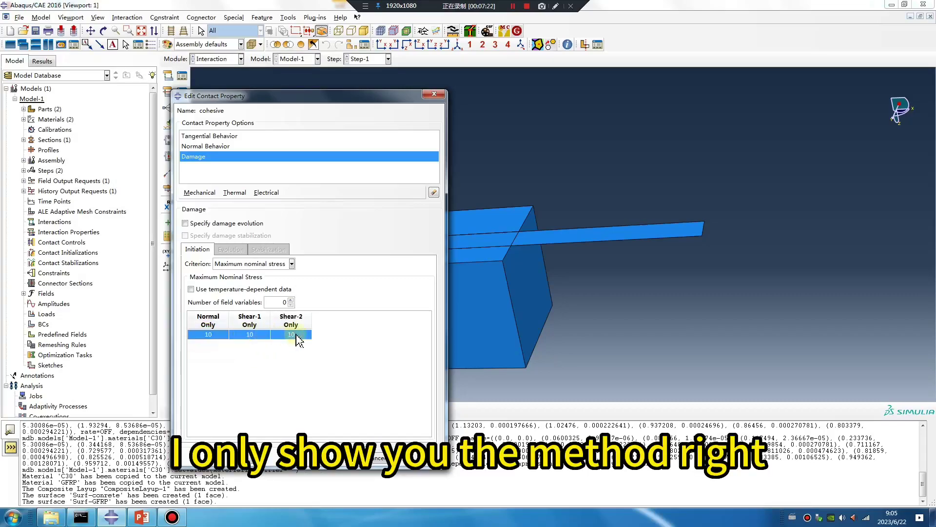
- Specify displacement-type damage evolution with linear softening and a total/plastic displacement at failure of 1
{"action": "left_click", "coordinate": [186, 224]}
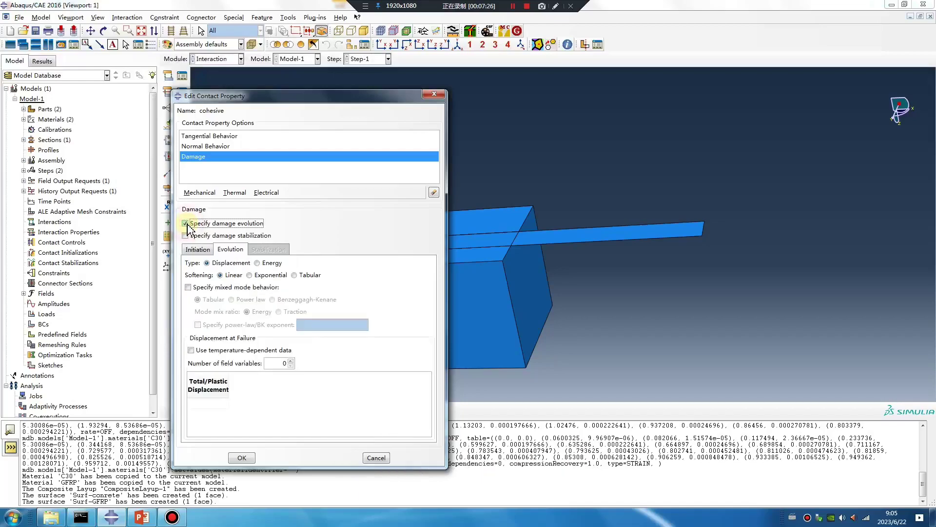
{"action": "left_click", "coordinate": [202, 404]}
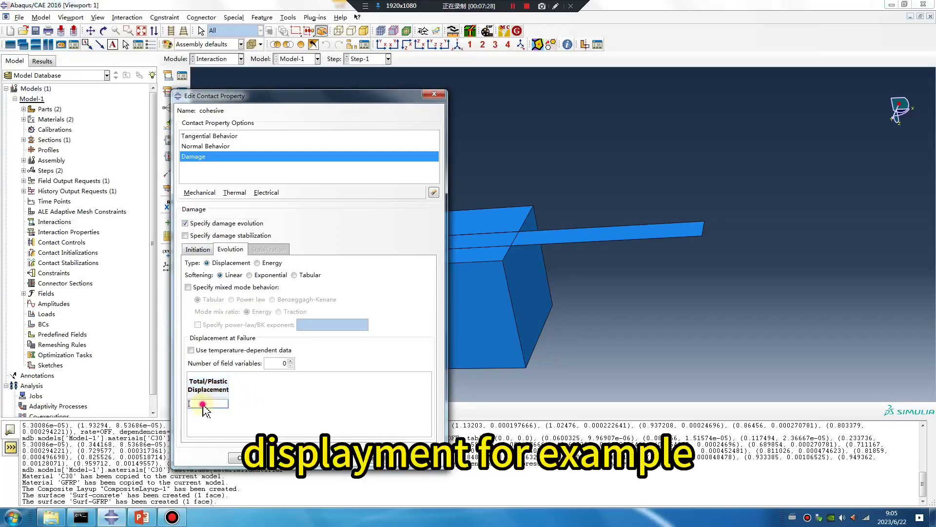
{"action": "type", "text": "1"}
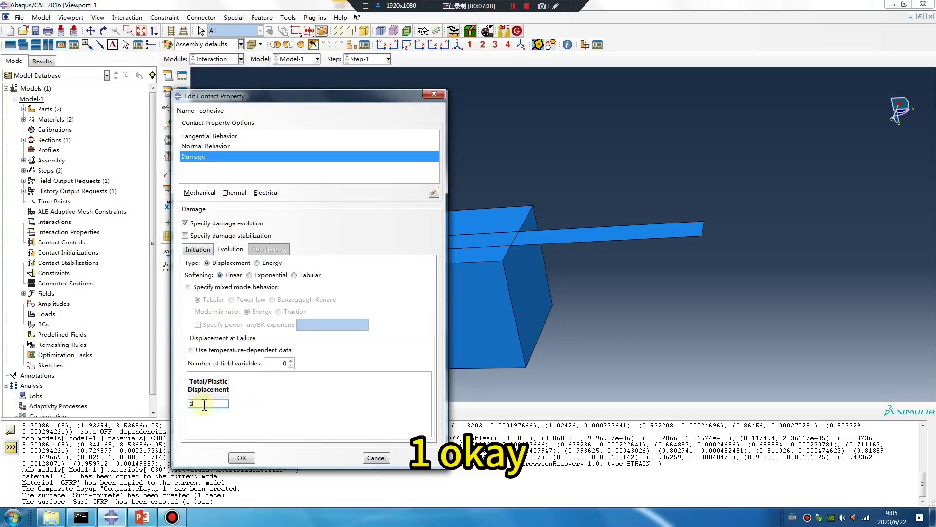
{"action": "left_click", "coordinate": [555, 6]}
{"action": "mouse_move", "coordinate": [194, 350]}
{"action": "left_mouse_down"}
{"action": "mouse_move", "coordinate": [924, 376]}
{"action": "mouse_move", "coordinate": [233, 376]}
{"action": "left_mouse_up"}
{"action": "left_click_drag", "start_coordinate": [350, 90], "coordinate": [351, 389]}
{"action": "left_click_drag", "start_coordinate": [400, 254], "coordinate": [393, 308]}
{"action": "left_click_drag", "start_coordinate": [437, 257], "coordinate": [429, 273]}
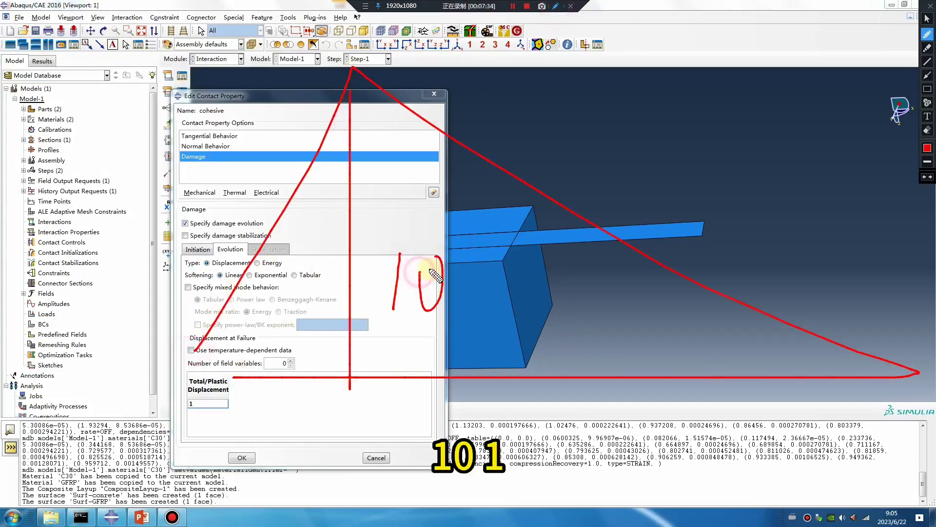
{"action": "left_click_drag", "start_coordinate": [889, 295], "coordinate": [901, 364]}
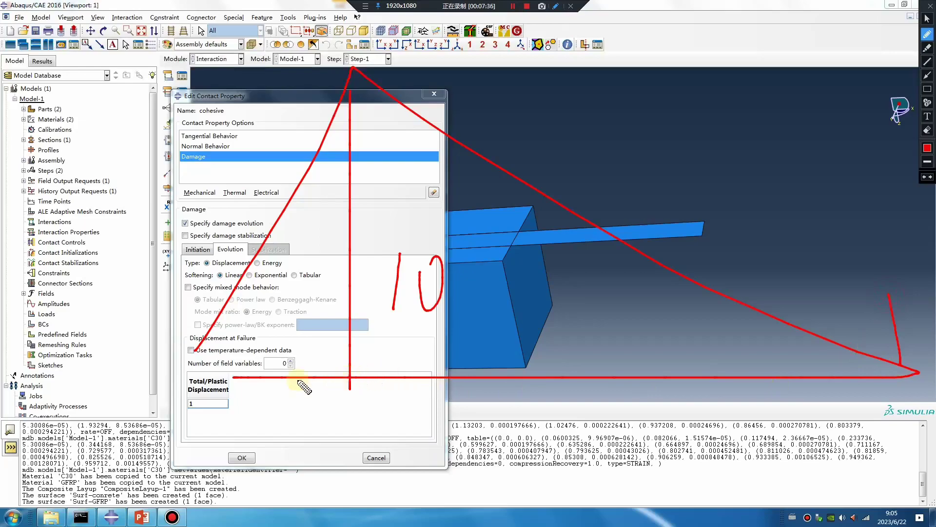
{"action": "mouse_move", "coordinate": [185, 370]}
{"action": "left_mouse_down"}
{"action": "mouse_move", "coordinate": [261, 397]}
{"action": "mouse_move", "coordinate": [307, 396]}
{"action": "left_mouse_up"}
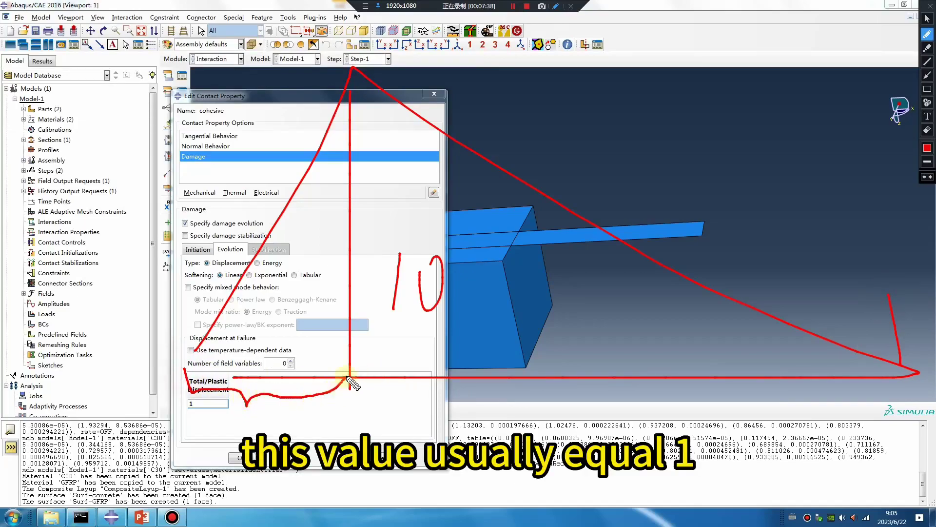
{"action": "mouse_move", "coordinate": [378, 405]}
{"action": "left_mouse_down"}
{"action": "mouse_move", "coordinate": [409, 405]}
{"action": "mouse_move", "coordinate": [408, 417]}
{"action": "left_mouse_up"}
{"action": "left_click_drag", "start_coordinate": [440, 378], "coordinate": [440, 405]}
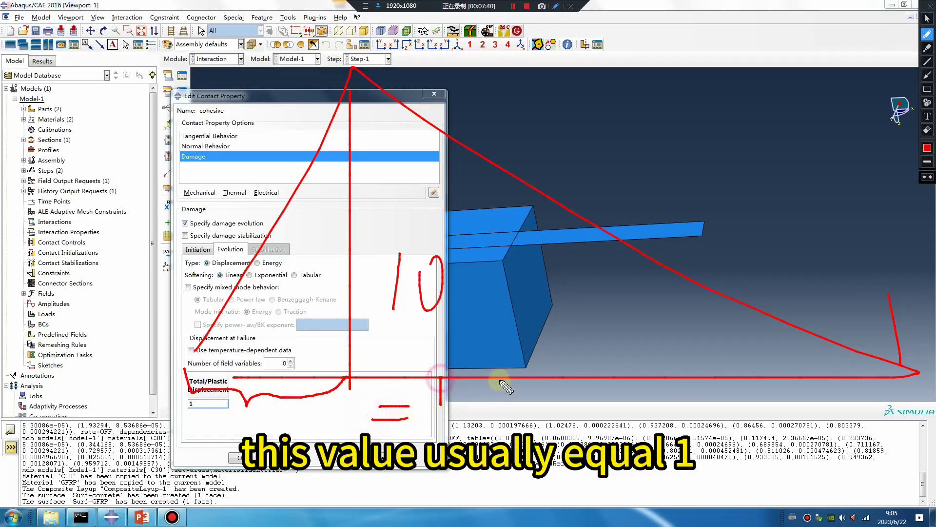
{"action": "left_click_drag", "start_coordinate": [564, 355], "coordinate": [420, 466]}
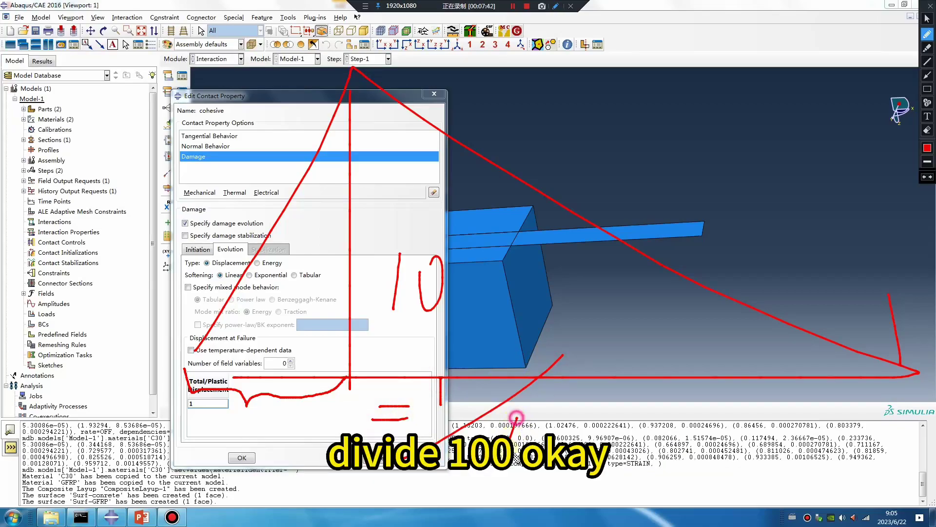
{"action": "left_click_drag", "start_coordinate": [564, 417], "coordinate": [561, 420]}
{"action": "left_click_drag", "start_coordinate": [583, 407], "coordinate": [580, 411]}
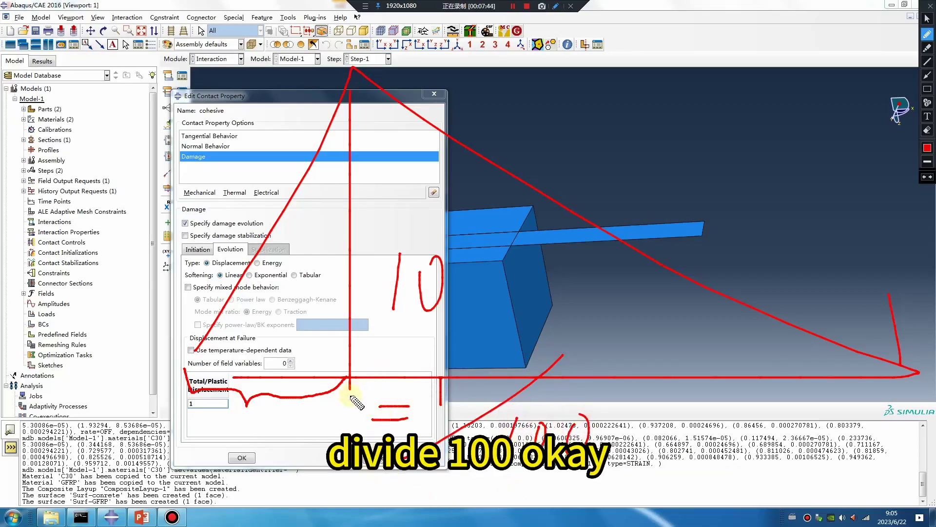
{"action": "mouse_move", "coordinate": [384, 354]}
{"action": "left_mouse_down"}
{"action": "mouse_move", "coordinate": [376, 358]}
{"action": "mouse_move", "coordinate": [391, 363]}
{"action": "mouse_move", "coordinate": [414, 349]}
{"action": "mouse_move", "coordinate": [442, 366]}
{"action": "left_mouse_up"}
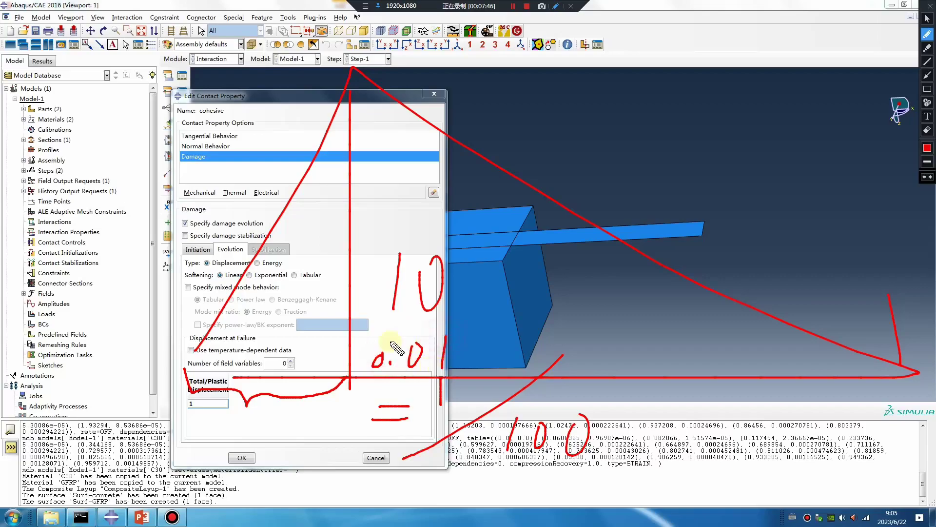
{"action": "left_click_drag", "start_coordinate": [351, 69], "coordinate": [202, 351]}
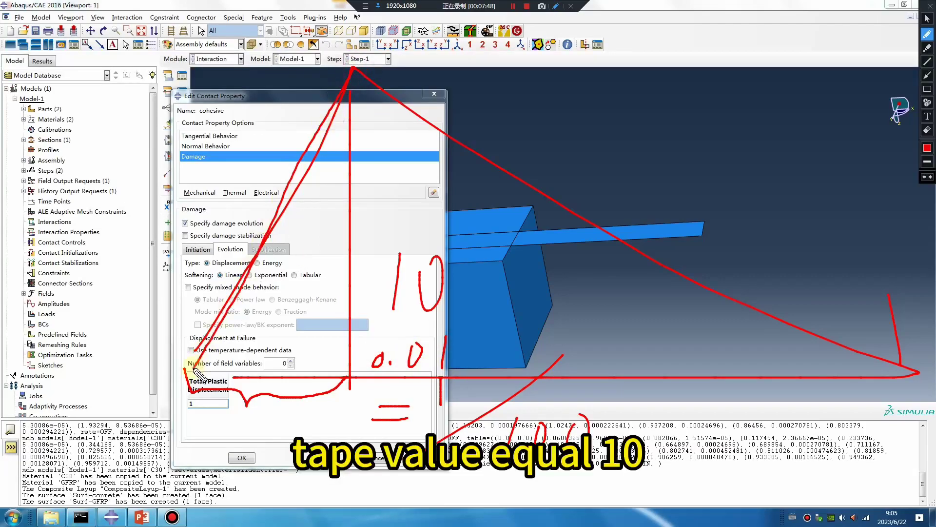
{"action": "mouse_move", "coordinate": [336, 208]}
{"action": "left_mouse_down"}
{"action": "mouse_move", "coordinate": [320, 262]}
{"action": "mouse_move", "coordinate": [345, 212]}
{"action": "left_mouse_up"}
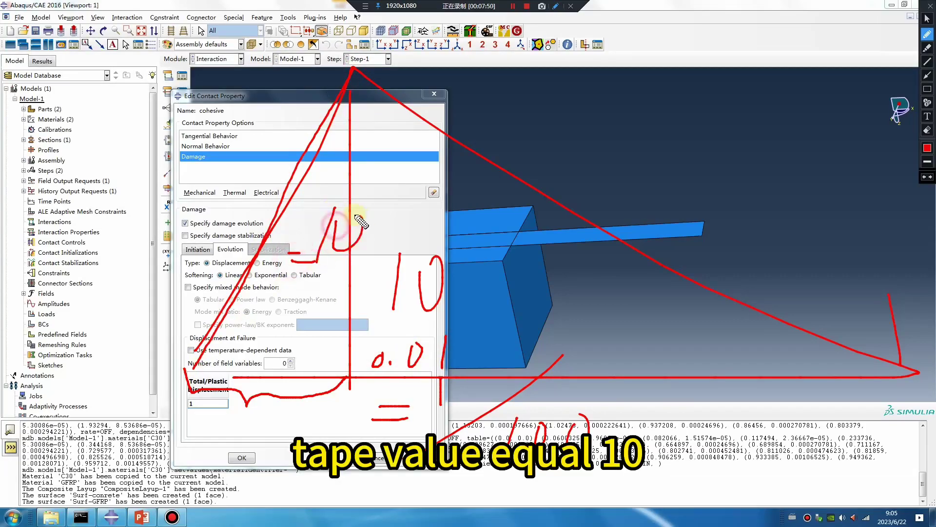
{"action": "left_click_drag", "start_coordinate": [351, 251], "coordinate": [437, 164]}
{"action": "mouse_move", "coordinate": [427, 216]}
{"action": "left_mouse_down"}
{"action": "mouse_move", "coordinate": [454, 246]}
{"action": "mouse_move", "coordinate": [465, 212]}
{"action": "mouse_move", "coordinate": [497, 273]}
{"action": "left_mouse_up"}
{"action": "left_click_drag", "start_coordinate": [559, 209], "coordinate": [594, 213]}
{"action": "mouse_move", "coordinate": [646, 157]}
{"action": "left_mouse_down"}
{"action": "mouse_move", "coordinate": [638, 224]}
{"action": "mouse_move", "coordinate": [714, 236]}
{"action": "left_mouse_up"}
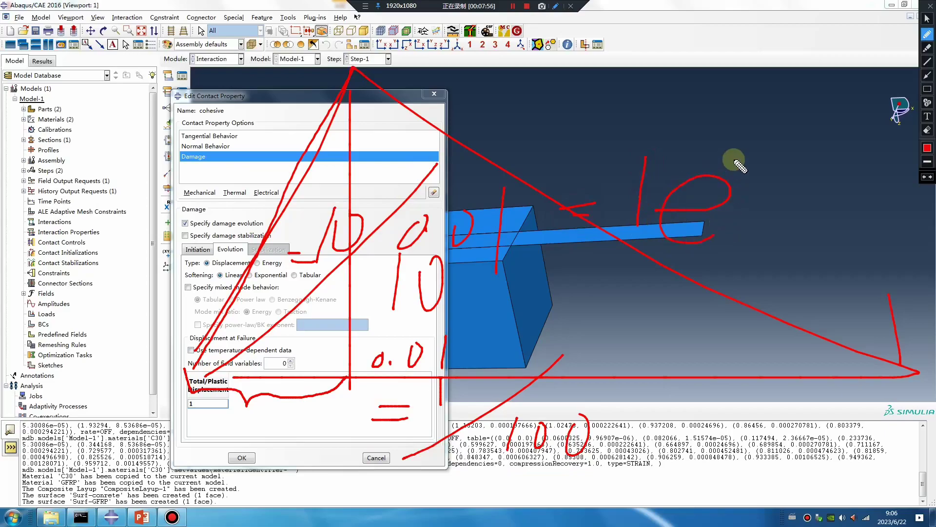
{"action": "mouse_move", "coordinate": [734, 160]}
{"action": "left_mouse_down"}
{"action": "mouse_move", "coordinate": [752, 198]}
{"action": "mouse_move", "coordinate": [788, 207]}
{"action": "mouse_move", "coordinate": [728, 226]}
{"action": "left_mouse_up"}
{"action": "mouse_move", "coordinate": [659, 259]}
{"action": "left_mouse_down"}
{"action": "mouse_move", "coordinate": [825, 112]}
{"action": "mouse_move", "coordinate": [585, 239]}
{"action": "mouse_move", "coordinate": [702, 271]}
{"action": "left_mouse_up"}
{"action": "key", "text": "Escape"}
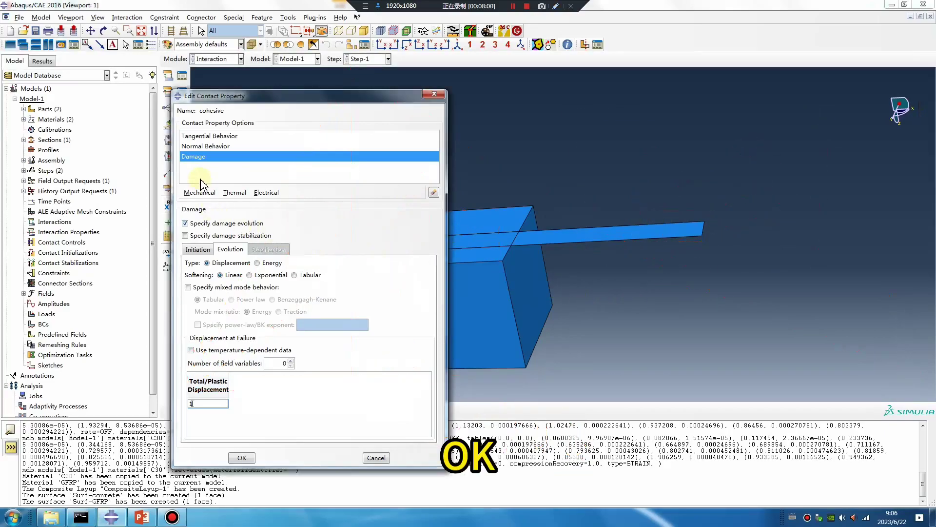
- Add cohesive behavior to the cohesive contact property with uncoupled stiffness coefficients Knn, Kss and Ktt of 1e3 each
{"action": "left_click", "coordinate": [201, 191]}
{"action": "left_click", "coordinate": [218, 258]}
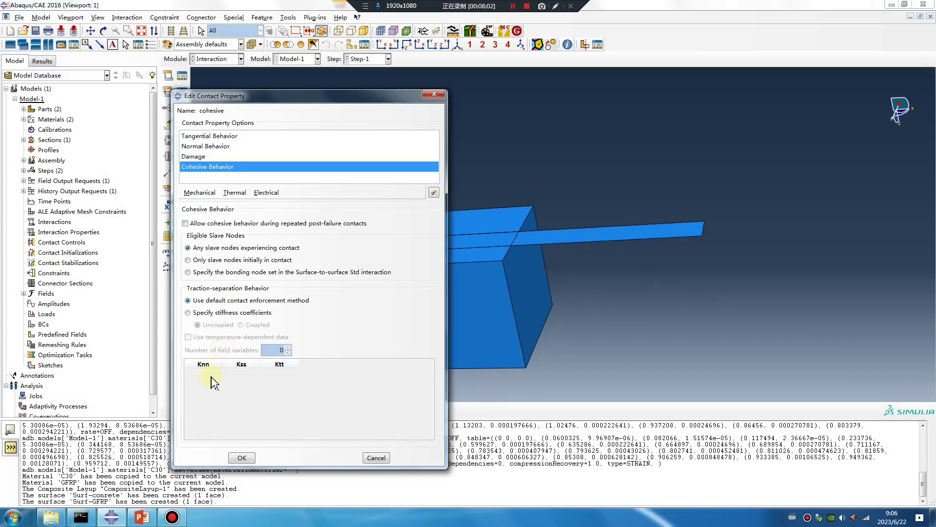
{"action": "left_click", "coordinate": [189, 313]}
{"action": "left_click", "coordinate": [200, 374]}
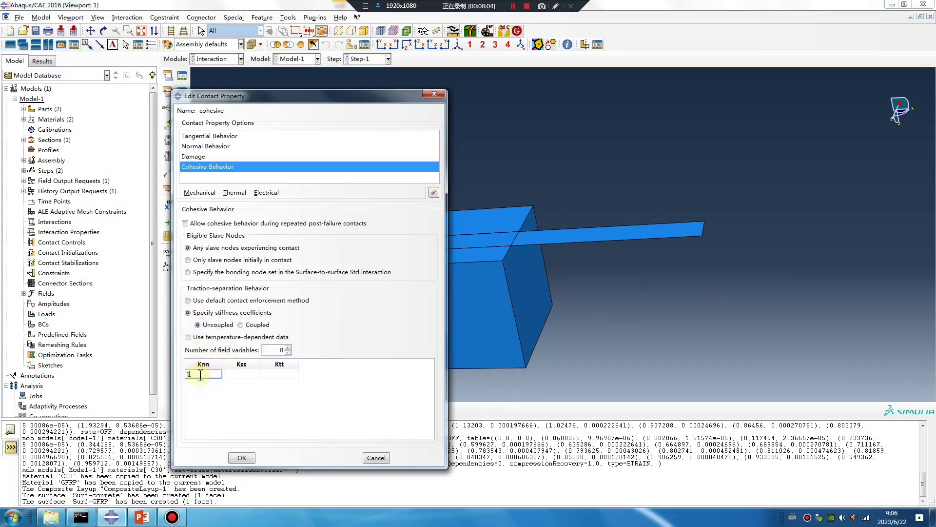
{"action": "left_click", "coordinate": [242, 374]}
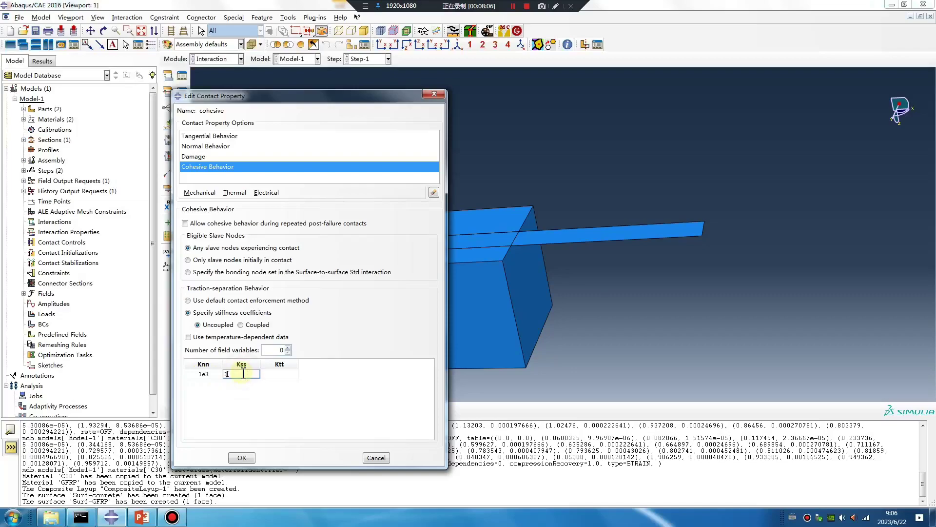
{"action": "left_click", "coordinate": [282, 374]}
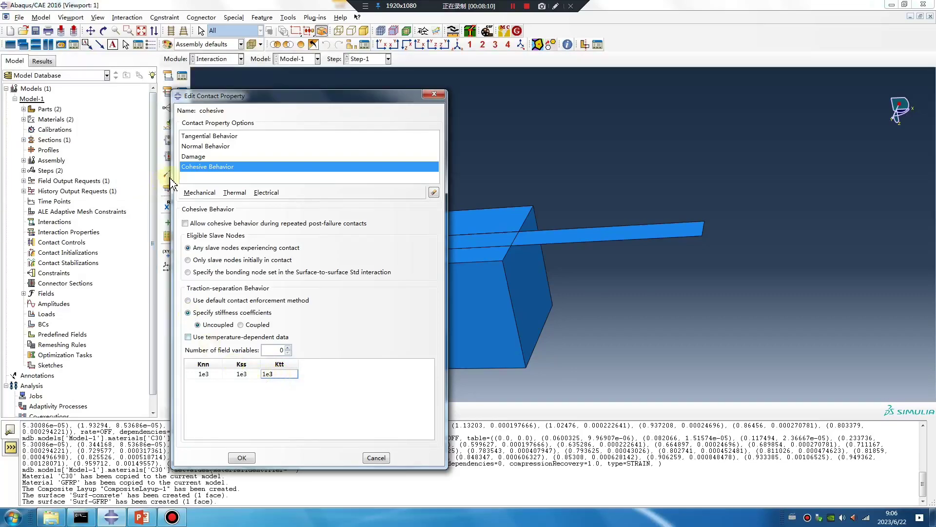
{"action": "left_click", "coordinate": [199, 157]}
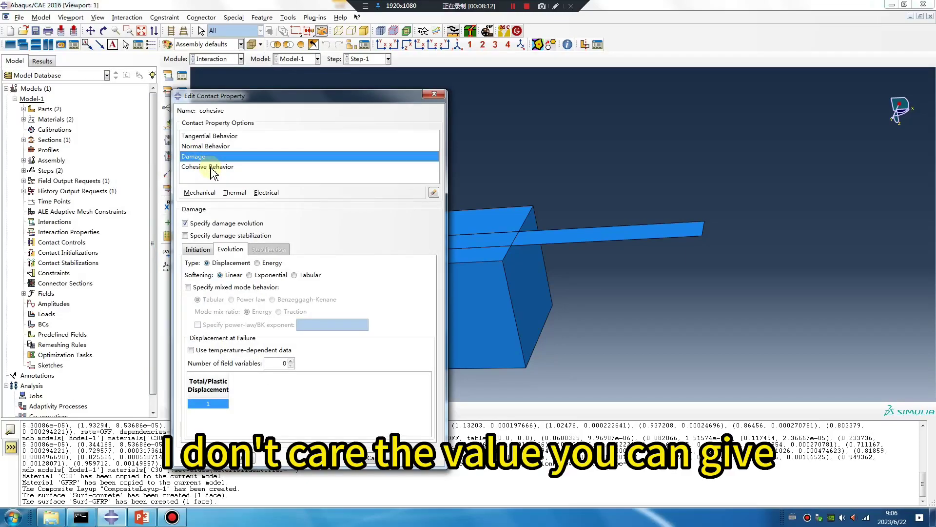
{"action": "left_click", "coordinate": [212, 167]}
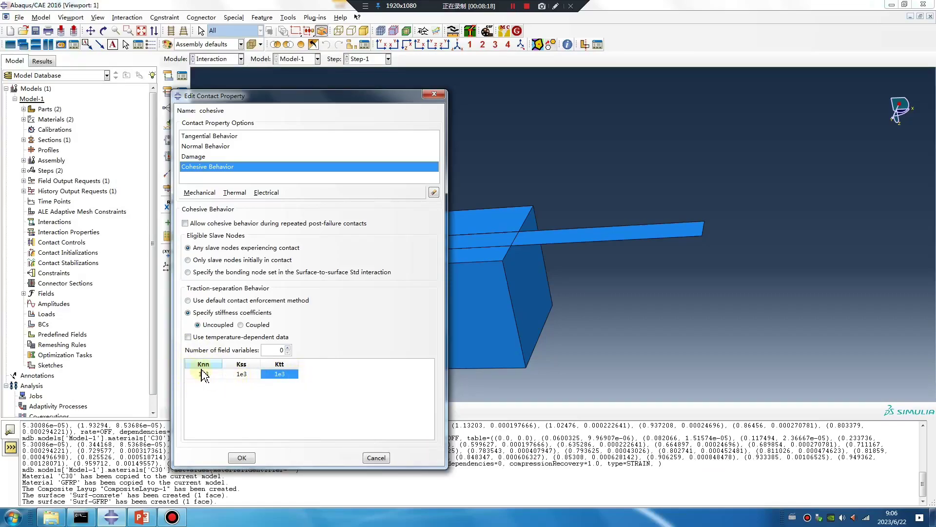
{"action": "left_click", "coordinate": [242, 458]}
{"action": "left_click", "coordinate": [169, 77]}
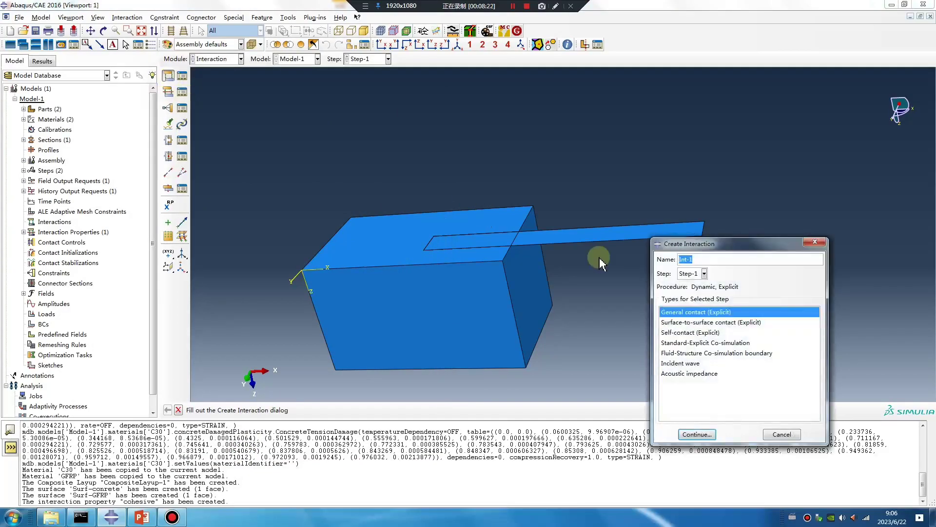
{"action": "left_click", "coordinate": [705, 273]}
{"action": "left_click", "coordinate": [690, 282]}
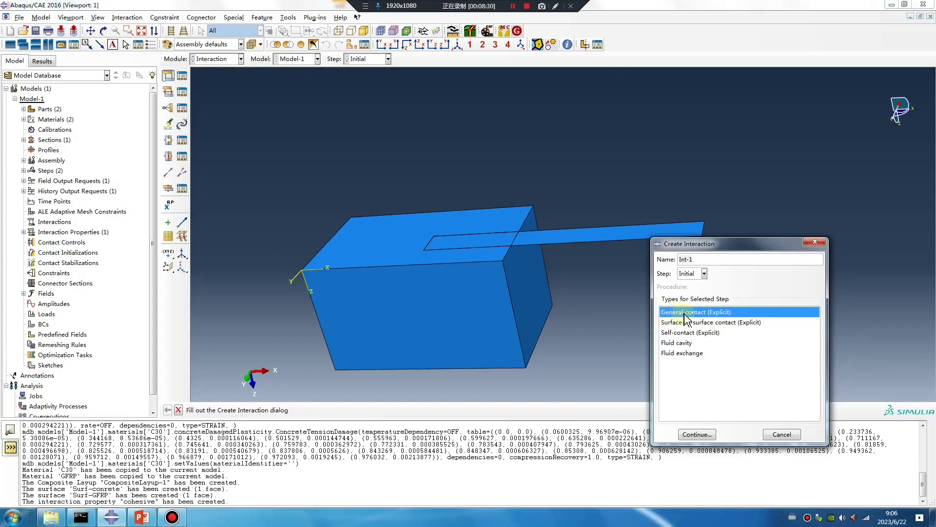
{"action": "left_click", "coordinate": [697, 434]}
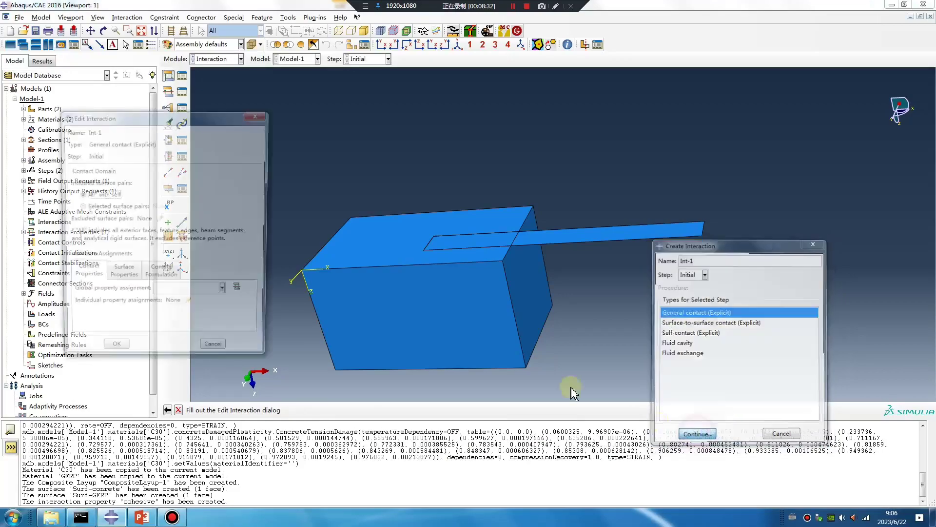
{"action": "left_click", "coordinate": [177, 294]}
{"action": "left_click", "coordinate": [177, 294]}
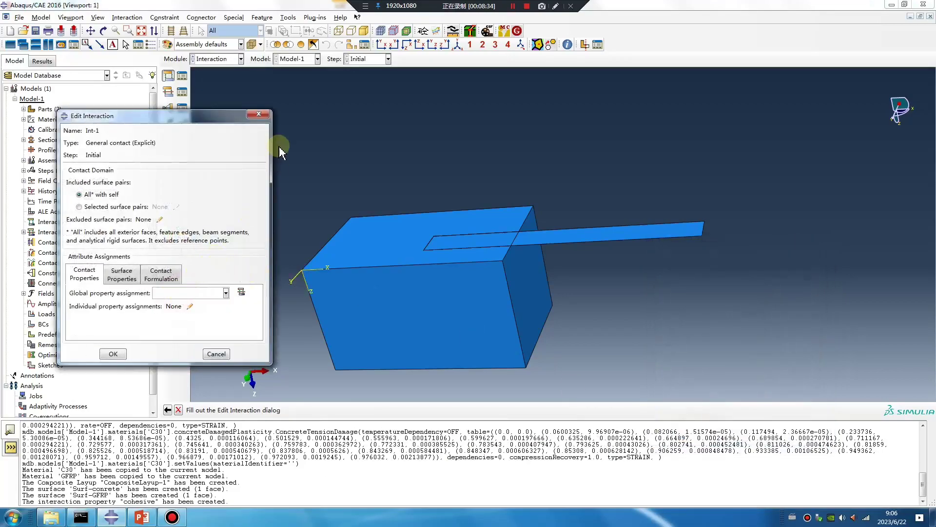
{"action": "left_click", "coordinate": [259, 113]}
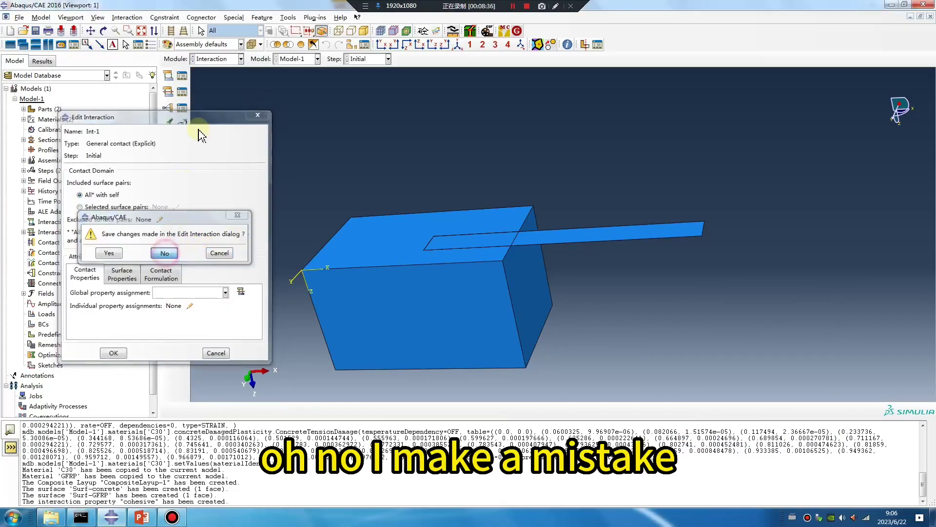
{"action": "left_click", "coordinate": [166, 252]}
- Remove the tangential behavior from the cohesive contact property
{"action": "left_click", "coordinate": [181, 92]}
{"action": "double_click", "coordinate": [154, 246]}
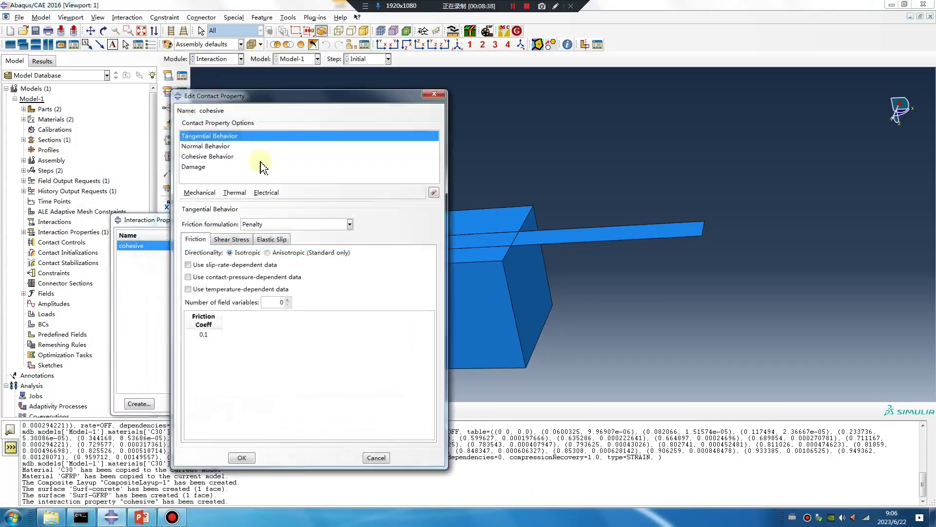
{"action": "left_click", "coordinate": [434, 193]}
{"action": "left_click", "coordinate": [242, 458]}
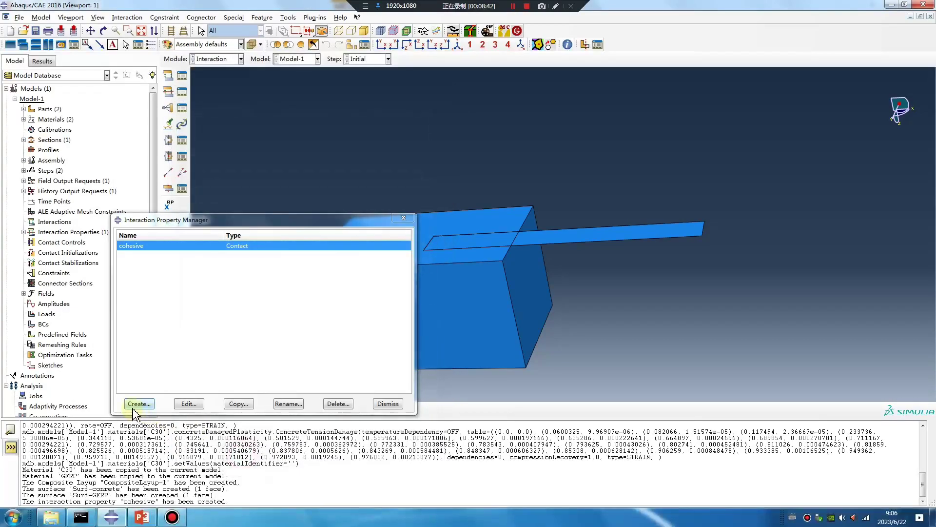
- Create a contact property named IntProp-1 with penalty tangential behavior and a friction coefficient of 0.1
{"action": "left_click", "coordinate": [139, 403]}
{"action": "left_click", "coordinate": [232, 138]}
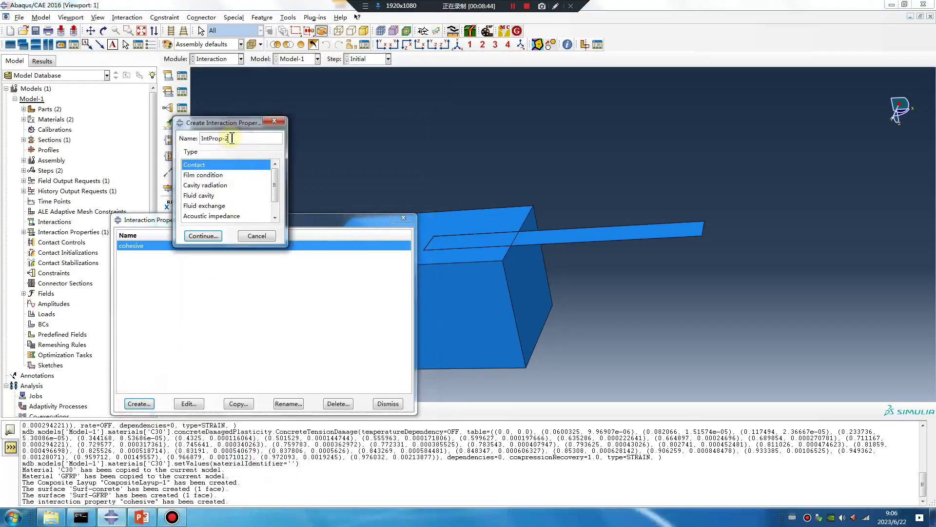
{"action": "left_click", "coordinate": [206, 237]}
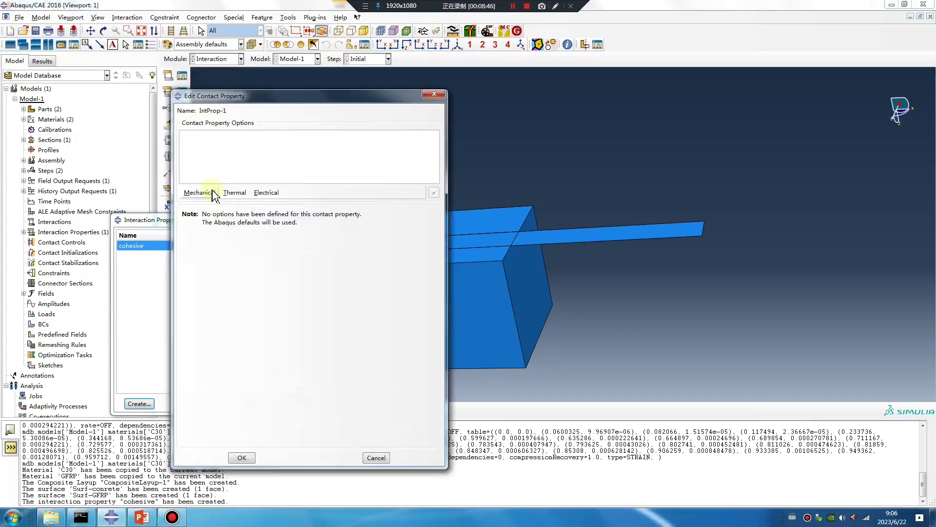
{"action": "left_click", "coordinate": [200, 192]}
{"action": "left_click", "coordinate": [214, 204]}
{"action": "left_click", "coordinate": [258, 223]}
{"action": "left_click", "coordinate": [257, 246]}
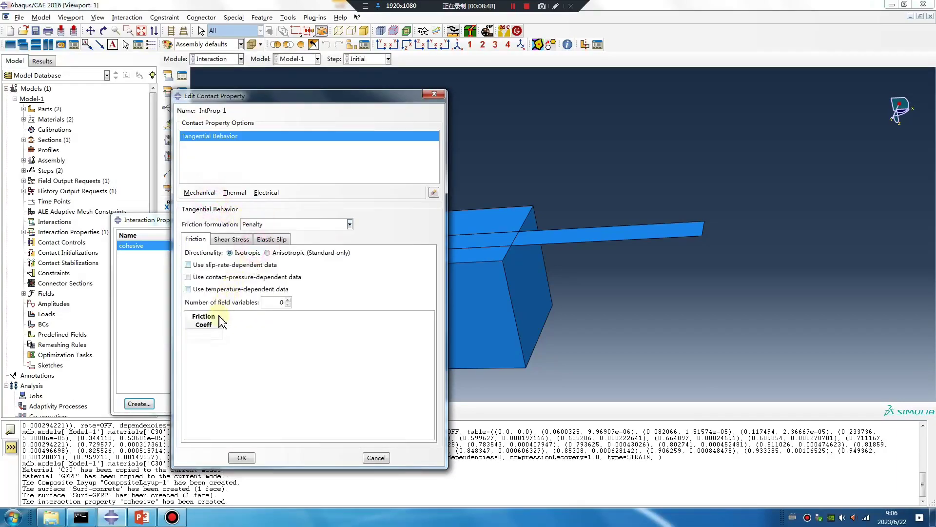
{"action": "left_click", "coordinate": [206, 335]}
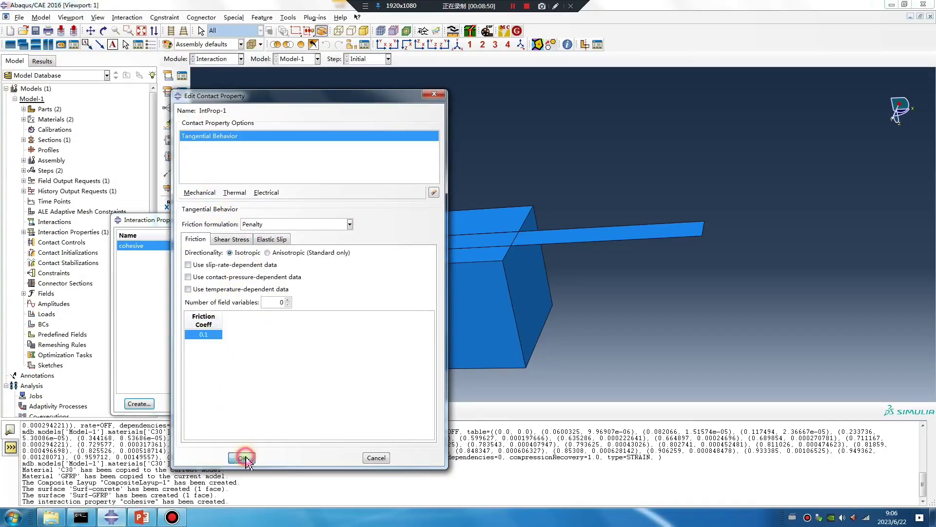
{"action": "left_click", "coordinate": [242, 458]}
{"action": "left_click", "coordinate": [411, 216]}
- Create a General contact (Explicit) interaction Int-1 in the Initial step with IntProp-1 as the global property assignment
{"action": "left_click", "coordinate": [169, 77]}
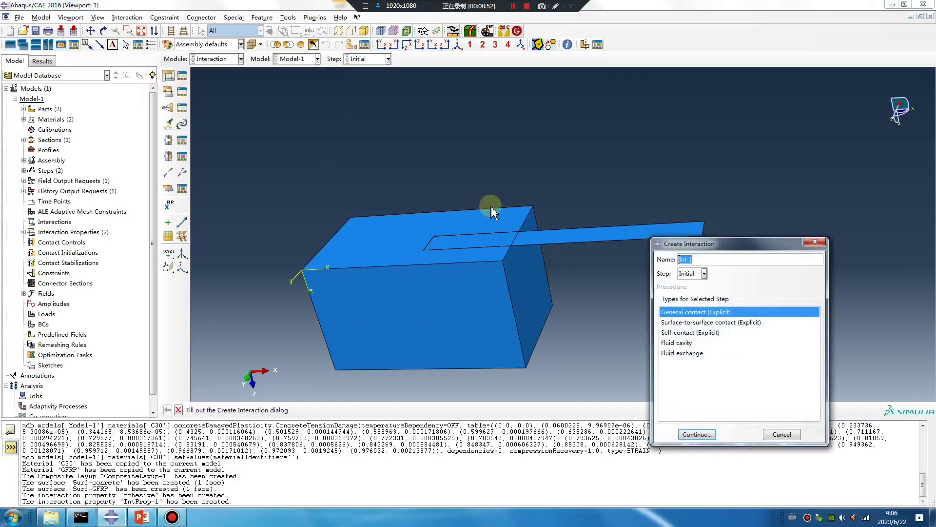
{"action": "left_click", "coordinate": [696, 434]}
{"action": "left_click", "coordinate": [180, 293]}
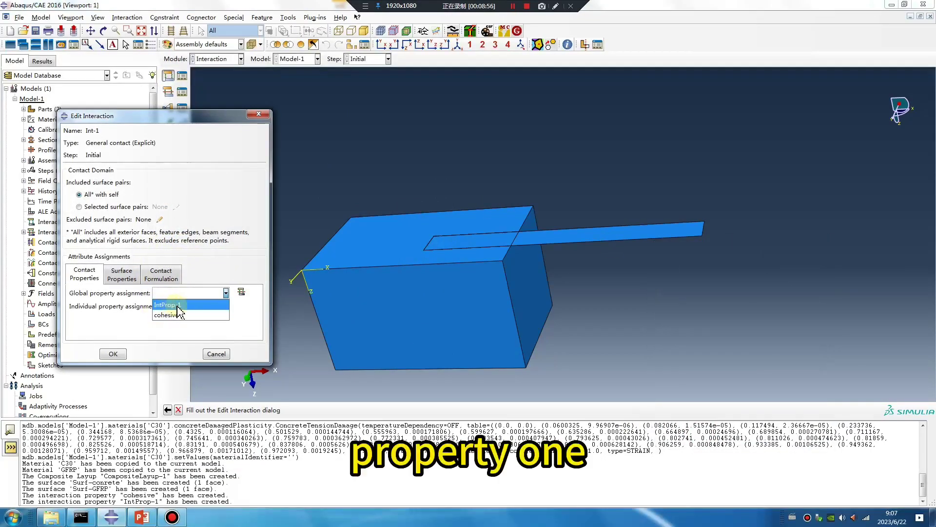
{"action": "left_click", "coordinate": [180, 305]}
- Assign the cohesive property individually to the Surf-GFRP and Surf-conrete surface pair in the general contact interaction
{"action": "left_click", "coordinate": [189, 309]}
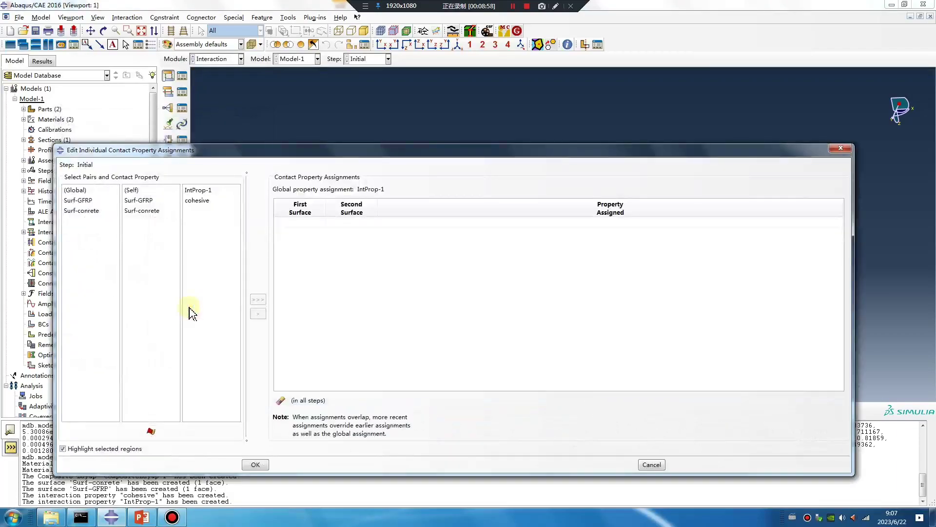
{"action": "left_click", "coordinate": [79, 200]}
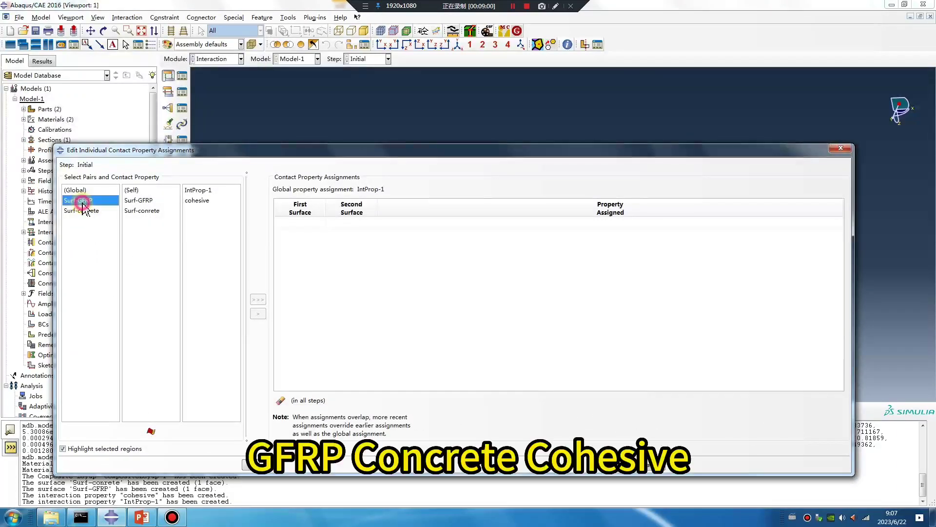
{"action": "left_click", "coordinate": [146, 211]}
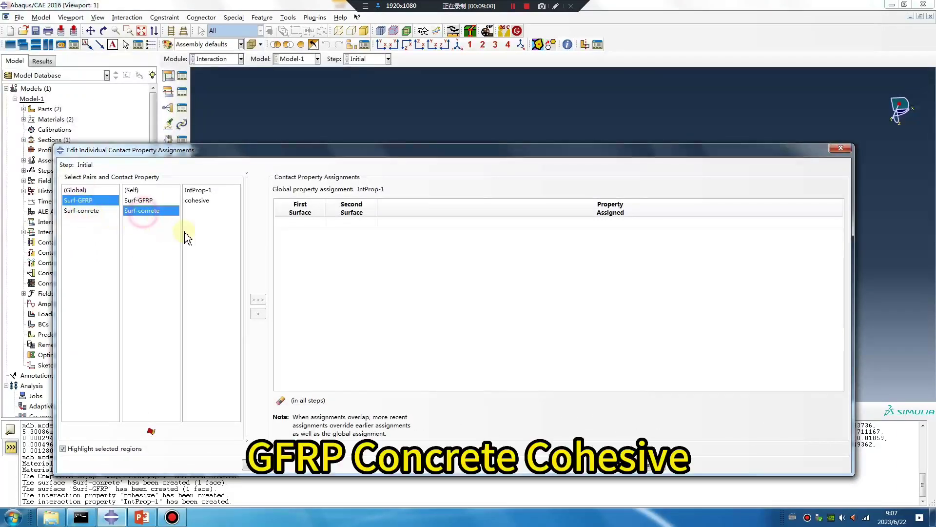
{"action": "left_click", "coordinate": [198, 201]}
{"action": "left_click", "coordinate": [258, 299]}
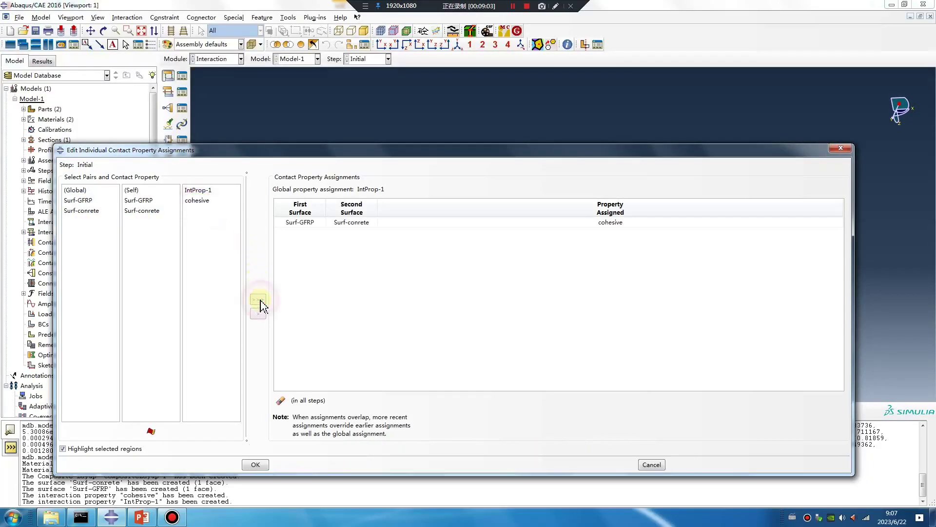
{"action": "left_click", "coordinate": [256, 464]}
{"action": "left_click", "coordinate": [114, 353]}
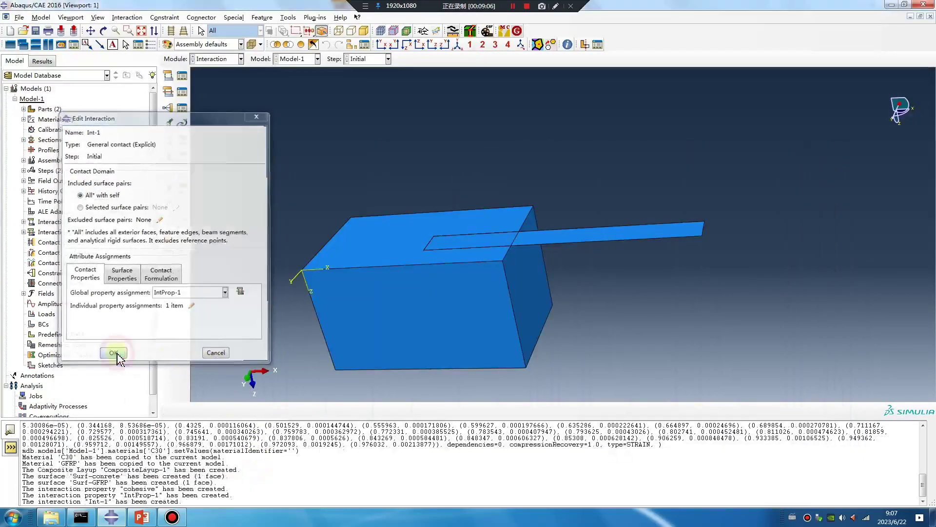
- Switch to the Mesh module for the GFRP part and generate its mesh with the default seed size
{"action": "left_click", "coordinate": [215, 59]}
{"action": "left_click", "coordinate": [210, 131]}
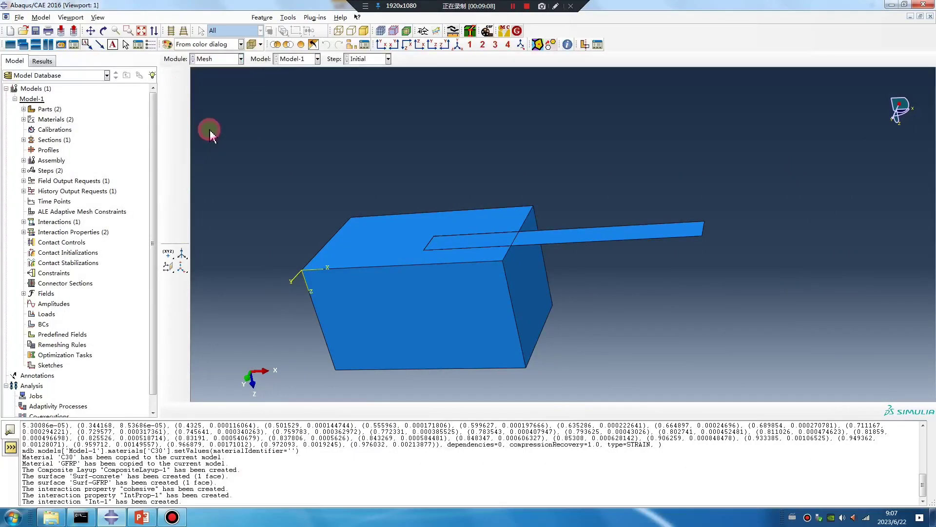
{"action": "left_click", "coordinate": [388, 59]}
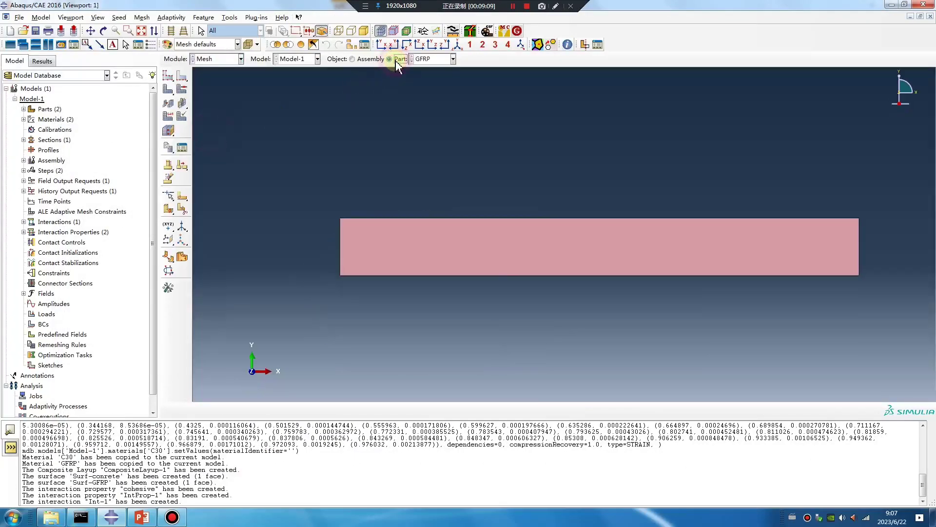
{"action": "left_click", "coordinate": [168, 89]}
{"action": "middle_click", "coordinate": [255, 209]}
- Reseed the GFRP part with an approximate global size of 1, deleting the existing mesh, and mesh it again
{"action": "left_click", "coordinate": [168, 76]}
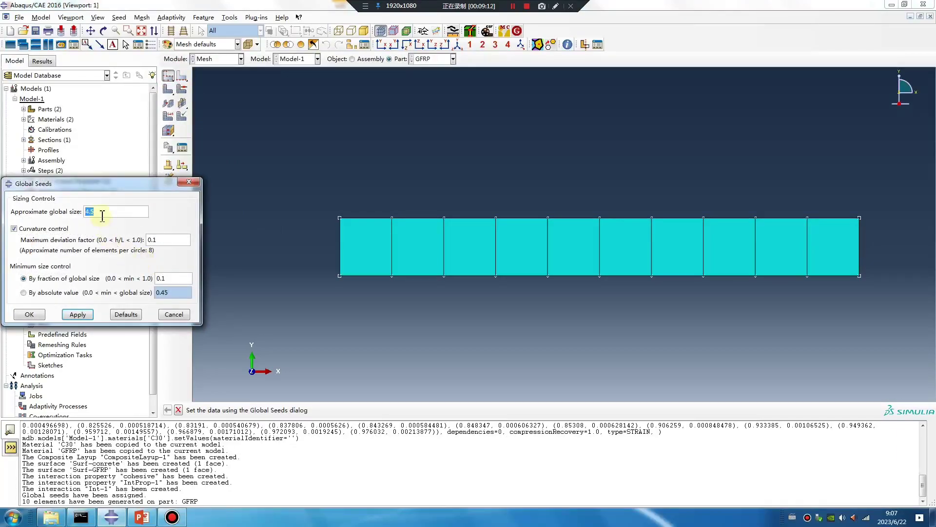
{"action": "double_click", "coordinate": [99, 213]}
{"action": "left_click", "coordinate": [78, 314]}
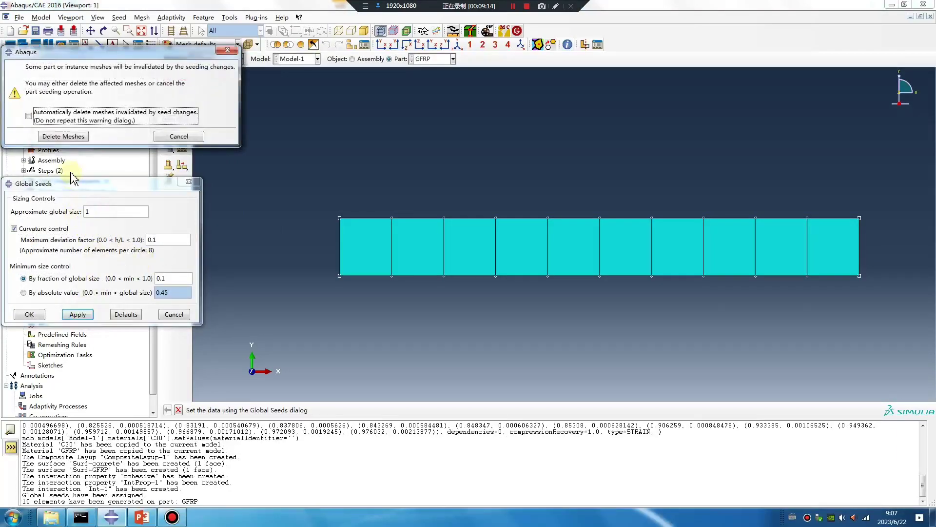
{"action": "left_click", "coordinate": [61, 138]}
{"action": "left_click", "coordinate": [30, 314]}
{"action": "left_click", "coordinate": [167, 90]}
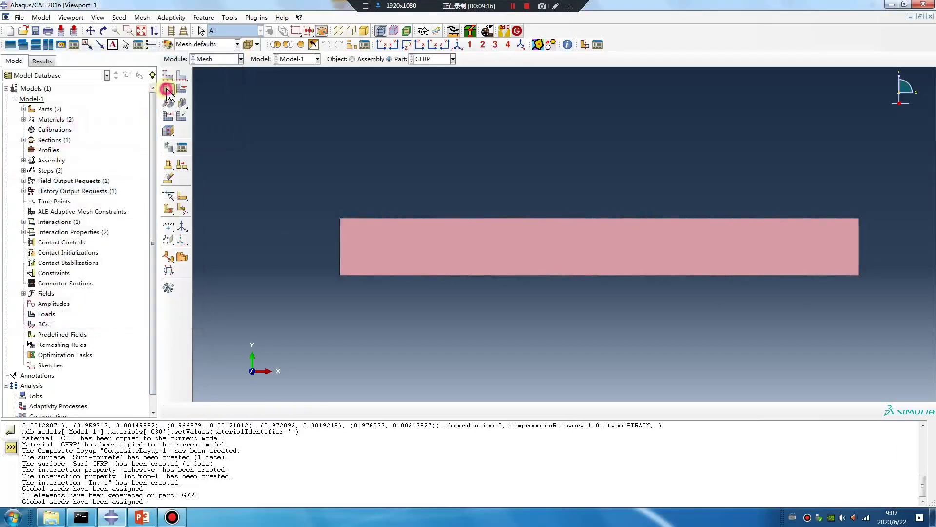
{"action": "middle_click", "coordinate": [185, 149]}
- Set the GFRP element type to Explicit linear shell elements with relax stiffness hourglass control
{"action": "left_click", "coordinate": [168, 117]}
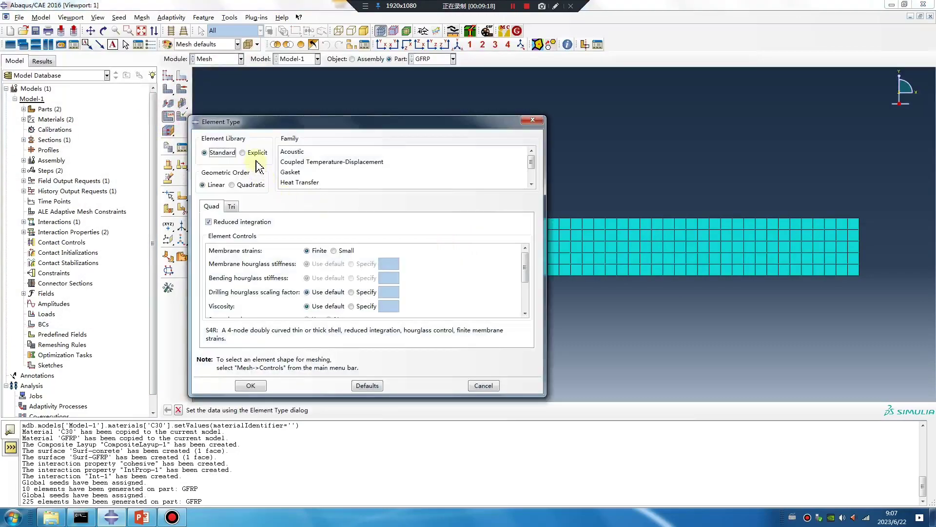
{"action": "left_click", "coordinate": [242, 152]}
{"action": "left_click", "coordinate": [317, 183]}
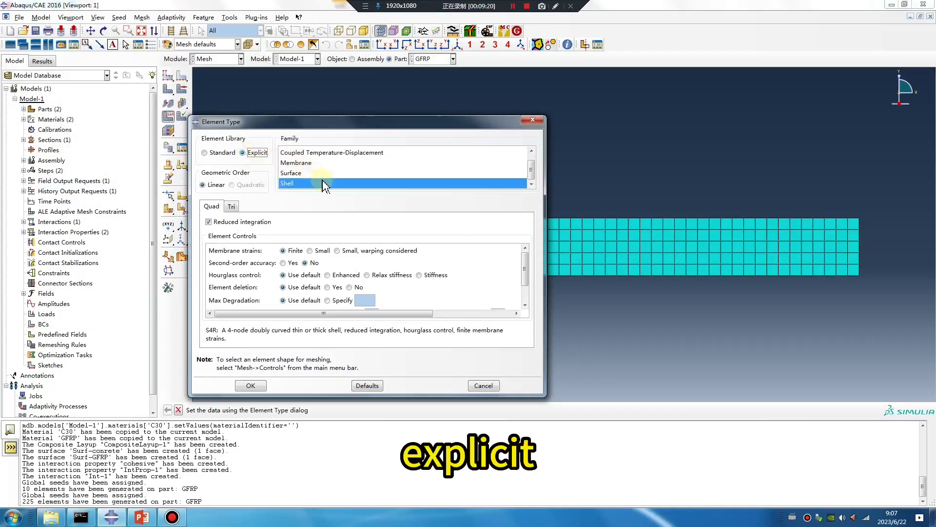
{"action": "left_click", "coordinate": [368, 271]}
{"action": "scroll", "coordinate": [217, 271], "scroll_direction": "down", "scroll_amount": 1}
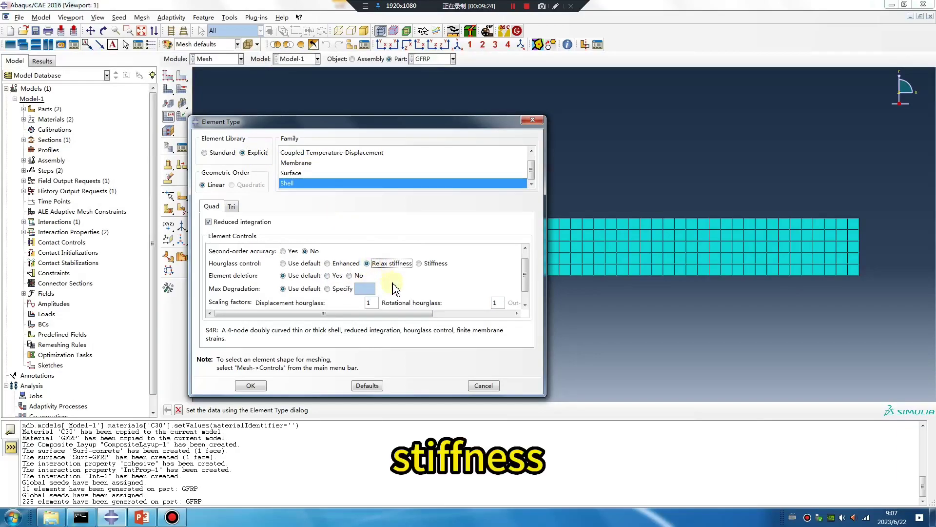
{"action": "left_click", "coordinate": [328, 269]}
{"action": "left_click", "coordinate": [251, 385]}
- Seed the concrete part with an approximate global size of 1
{"action": "left_click", "coordinate": [453, 58]}
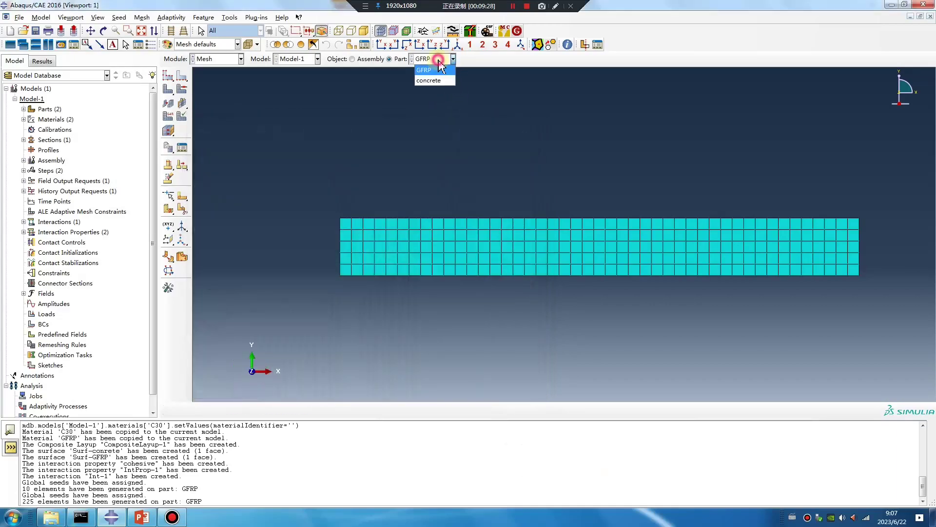
{"action": "left_click", "coordinate": [429, 80]}
{"action": "left_click", "coordinate": [168, 76]}
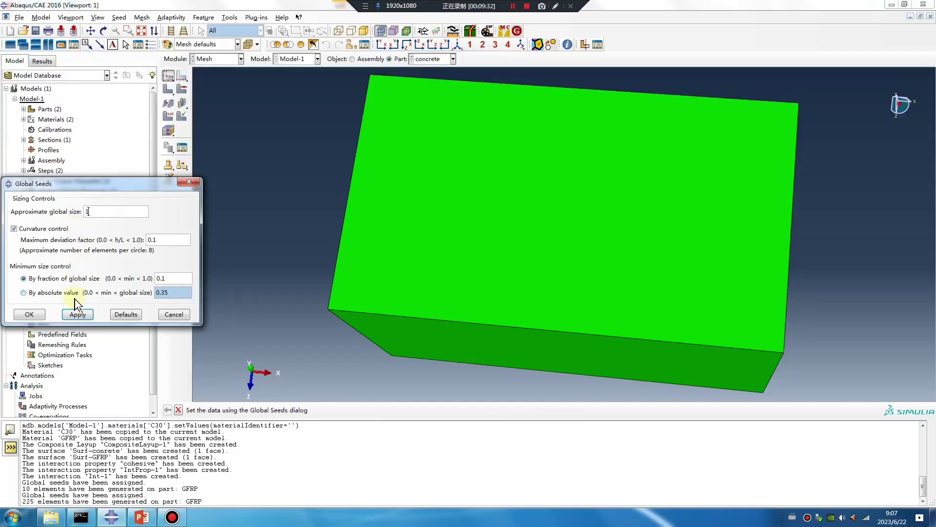
{"action": "left_click", "coordinate": [77, 314]}
{"action": "left_click", "coordinate": [168, 116]}
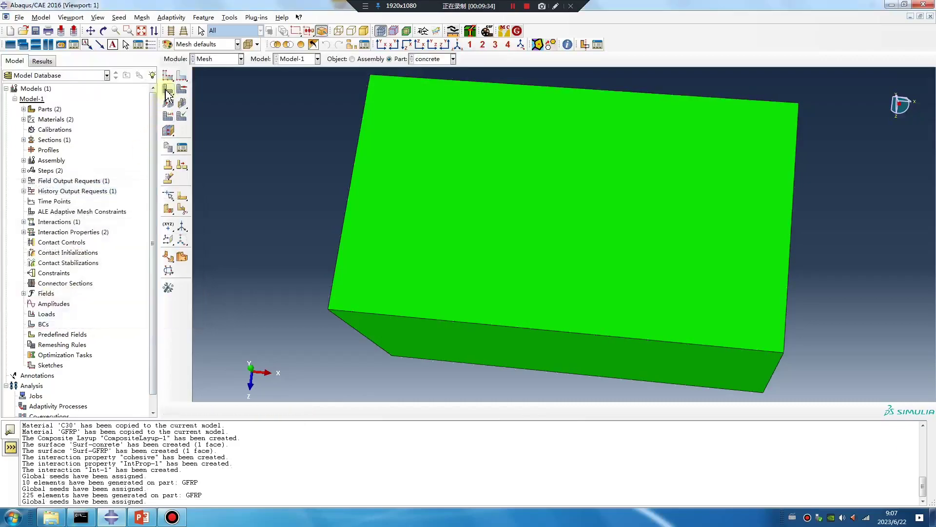
- Generate the concrete part's mesh and switch to the Load module
{"action": "middle_click", "coordinate": [273, 150]}
{"action": "left_click", "coordinate": [216, 59]}
{"action": "left_click", "coordinate": [218, 120]}
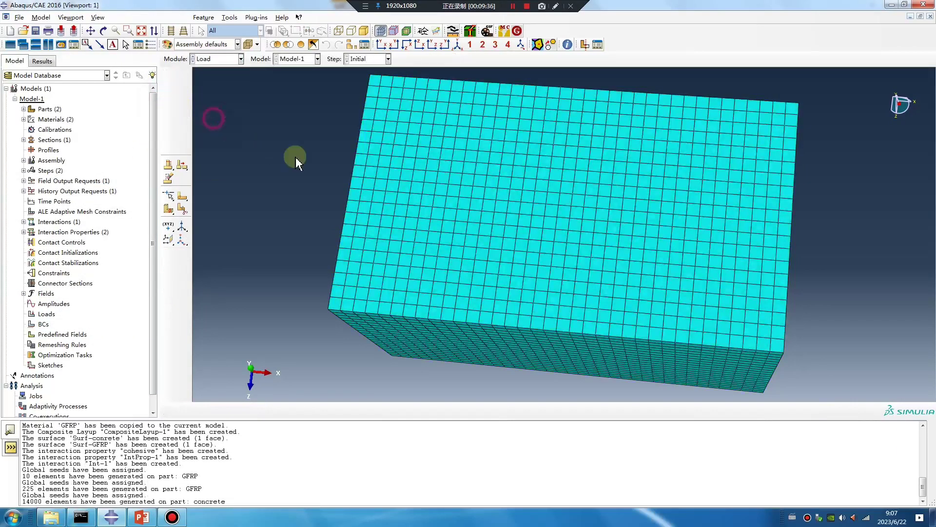
- Fix the concrete block's bottom face with an ENCASTRE boundary condition in the Initial step
{"action": "left_click_drag", "start_coordinate": [531, 241], "coordinate": [538, 195], "text": "ctrl+alt"}
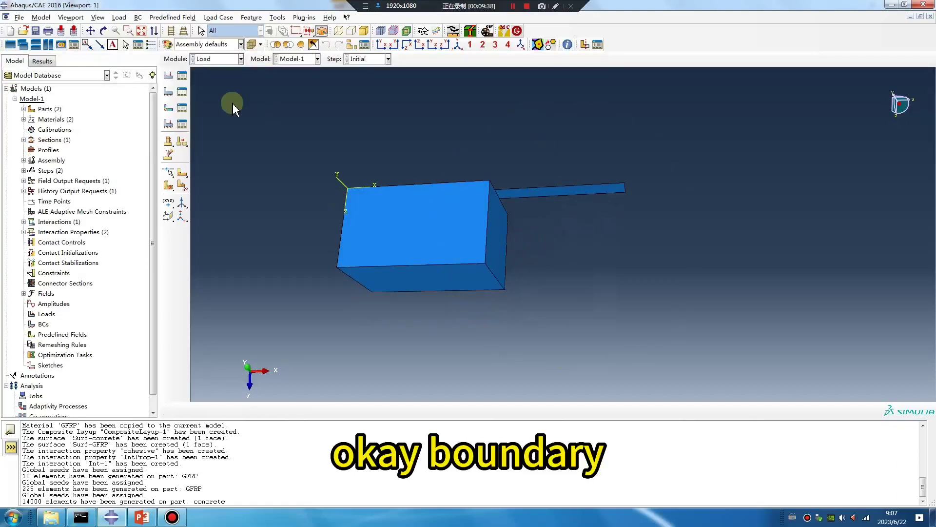
{"action": "left_click", "coordinate": [168, 92]}
{"action": "left_click", "coordinate": [52, 320]}
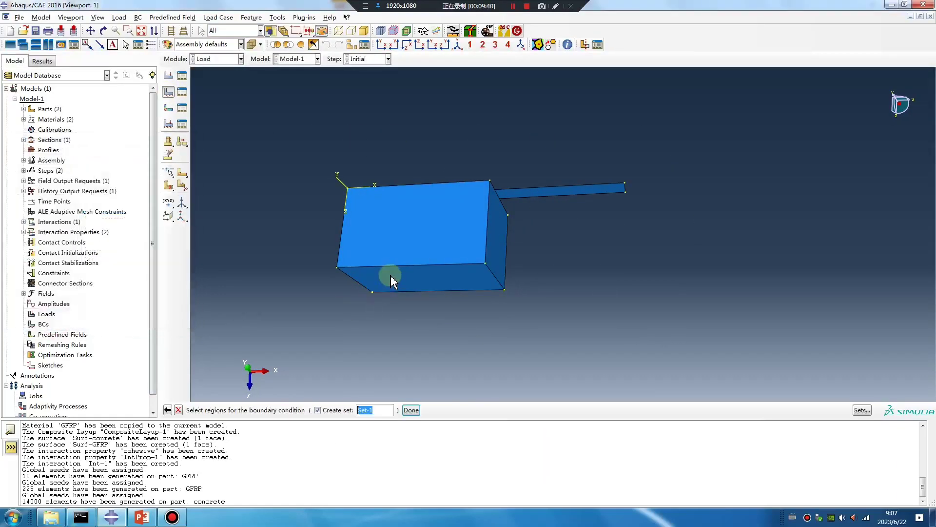
{"action": "left_click", "coordinate": [391, 276]}
{"action": "middle_click", "coordinate": [352, 309]}
{"action": "left_click", "coordinate": [10, 319]}
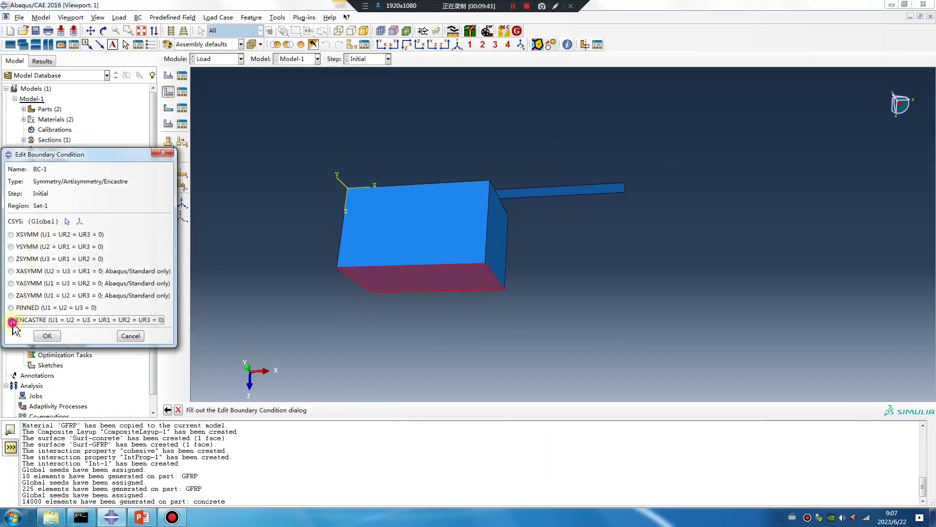
{"action": "left_click", "coordinate": [47, 335]}
- Create a Displacement/Rotation boundary condition in Step-1 on the free end edge of the GFRP strip
{"action": "left_click", "coordinate": [168, 92]}
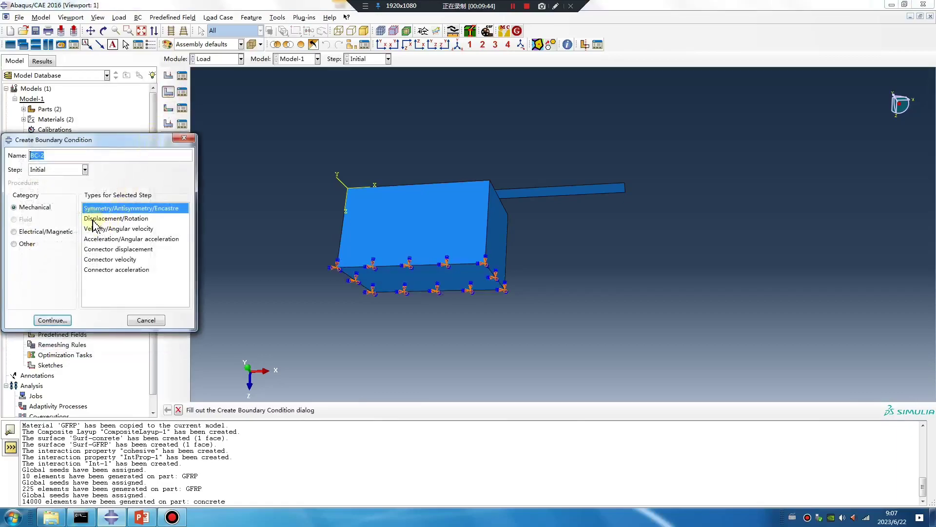
{"action": "left_click", "coordinate": [62, 170]}
{"action": "left_click", "coordinate": [49, 186]}
{"action": "left_click", "coordinate": [94, 218]}
{"action": "left_click", "coordinate": [52, 320]}
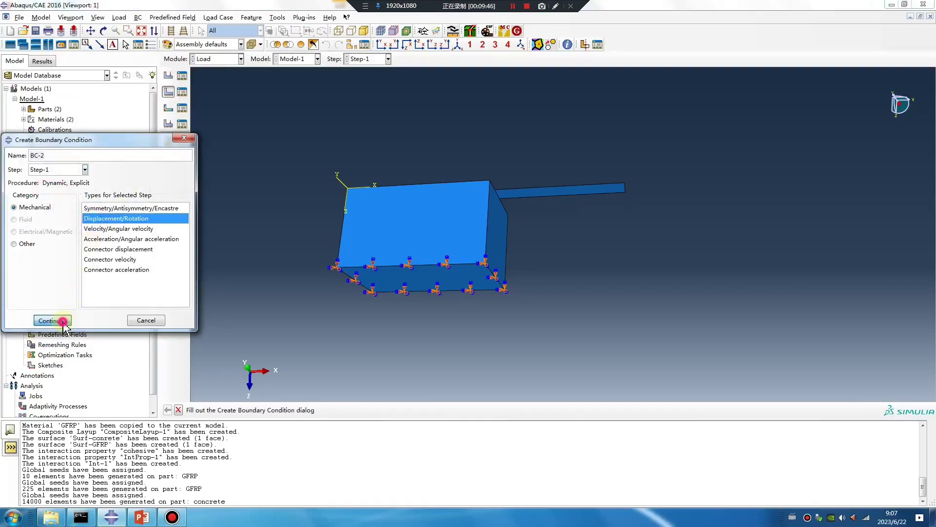
{"action": "left_click", "coordinate": [626, 191]}
{"action": "middle_click", "coordinate": [613, 245]}
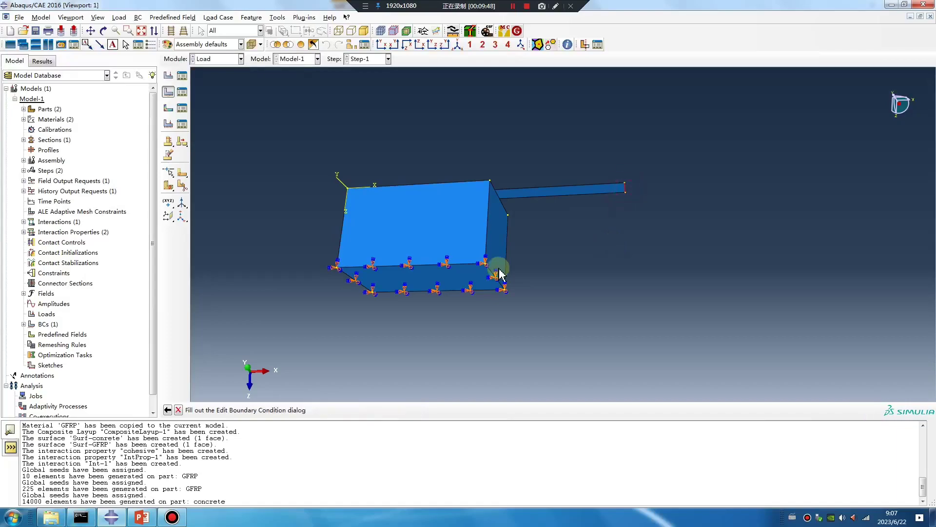
- Prescribe U1 as 2 and constrain U2, U3, UR1, UR2 and UR3 to 0 at the GFRP end
{"action": "left_click", "coordinate": [56, 204]}
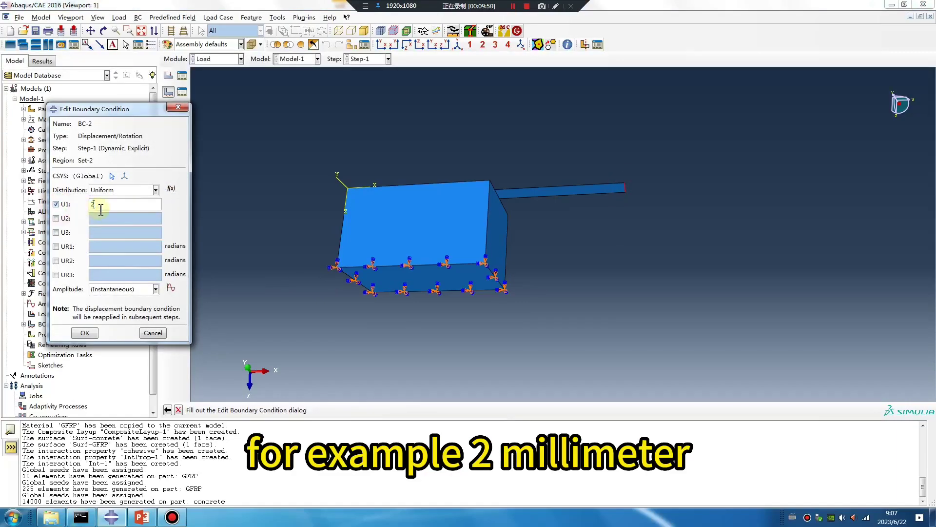
{"action": "left_click", "coordinate": [56, 218]}
{"action": "left_click", "coordinate": [56, 232]}
{"action": "left_click", "coordinate": [56, 246]}
{"action": "left_click", "coordinate": [57, 260]}
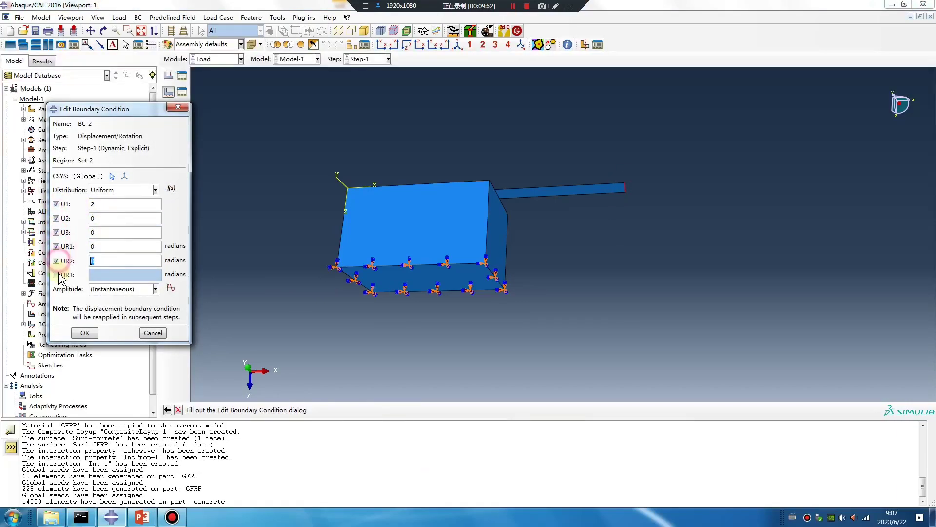
{"action": "left_click", "coordinate": [56, 274]}
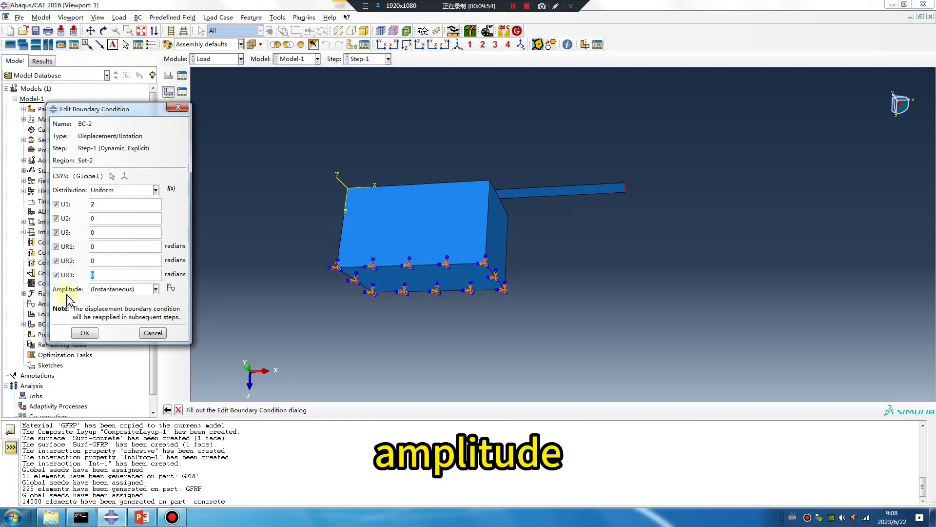
- Create a smooth step amplitude over step time running from 0 at time 0 to 1 at time 1
{"action": "left_click", "coordinate": [170, 289]}
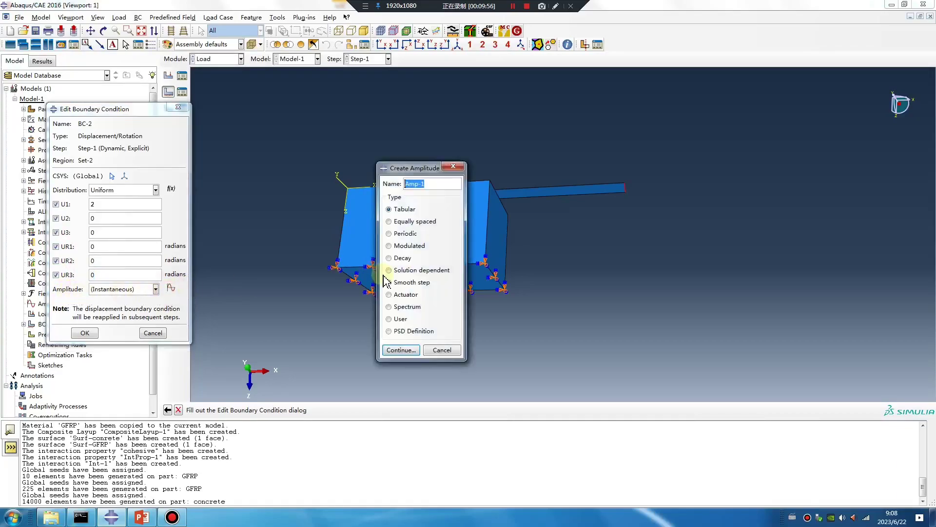
{"action": "left_click", "coordinate": [393, 283]}
{"action": "left_click", "coordinate": [414, 350]}
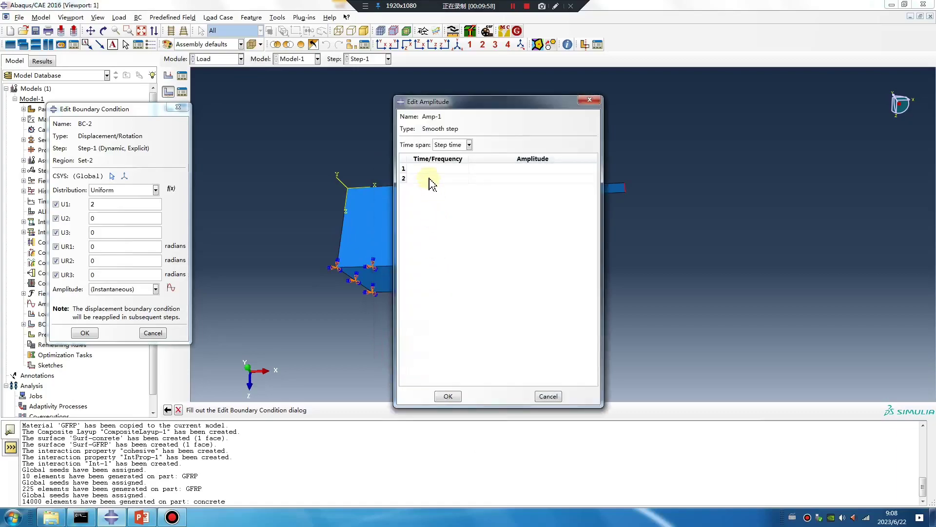
{"action": "left_click", "coordinate": [430, 168]}
{"action": "left_click", "coordinate": [461, 178]}
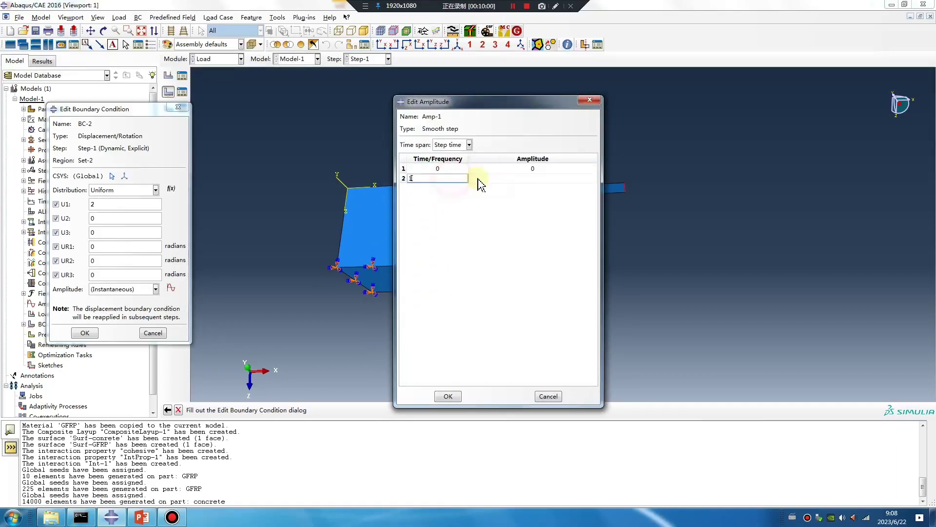
{"action": "type", "text": "1"}
{"action": "key", "text": "Tab"}
{"action": "type", "text": "1"}
{"action": "left_click", "coordinate": [448, 396]}
- Assign amplitude Amp-1 to the GFRP displacement boundary condition and save the condition
{"action": "left_click", "coordinate": [123, 290]}
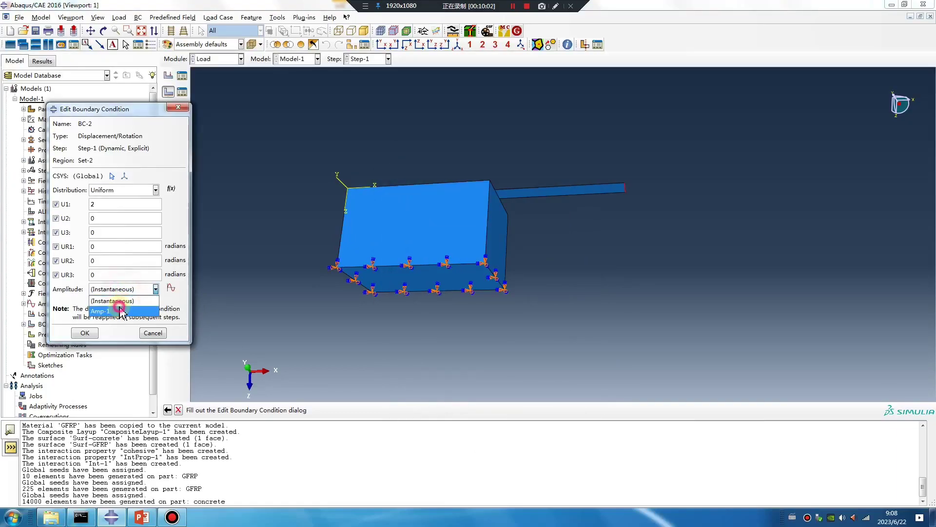
{"action": "left_click", "coordinate": [112, 310]}
{"action": "left_click", "coordinate": [86, 332]}
{"action": "left_click_drag", "start_coordinate": [493, 209], "coordinate": [602, 297], "text": "ctrl+alt"}
- Examine the GFRP part's composite layup in the Property module for its plies and integration points, without saving changes
{"action": "left_click", "coordinate": [220, 59]}
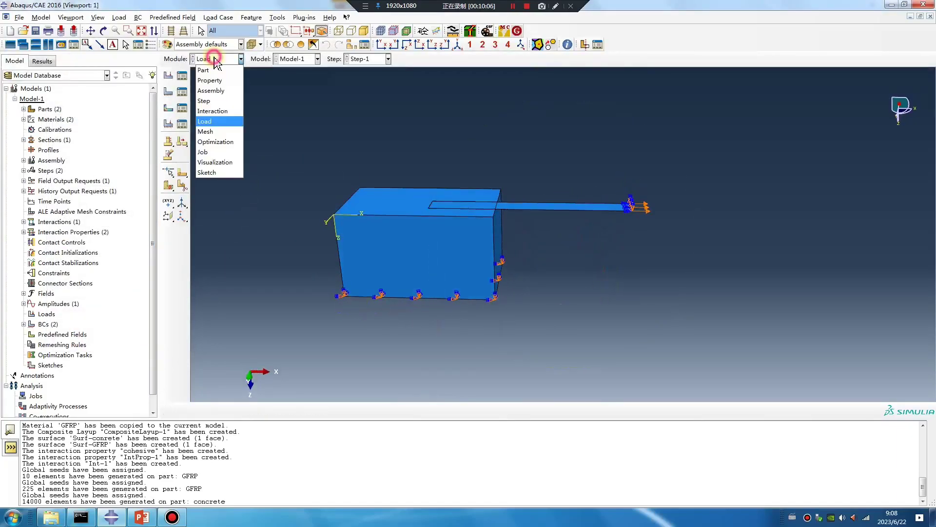
{"action": "left_click", "coordinate": [215, 79]}
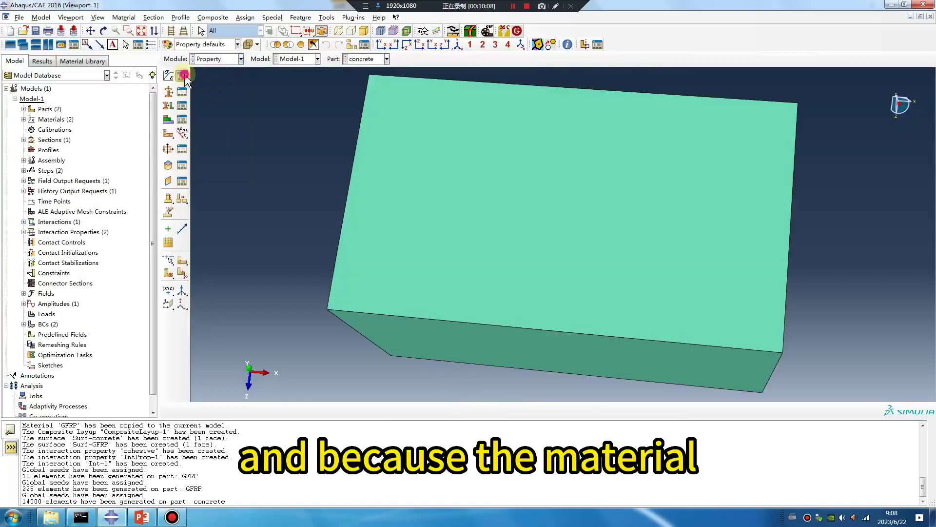
{"action": "left_click", "coordinate": [182, 76]}
{"action": "left_click", "coordinate": [312, 256]}
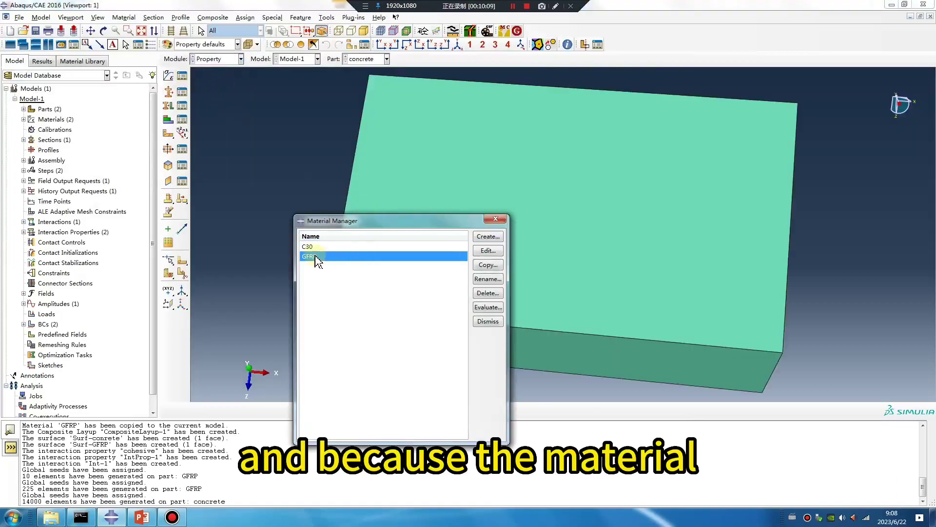
{"action": "left_click", "coordinate": [183, 120]}
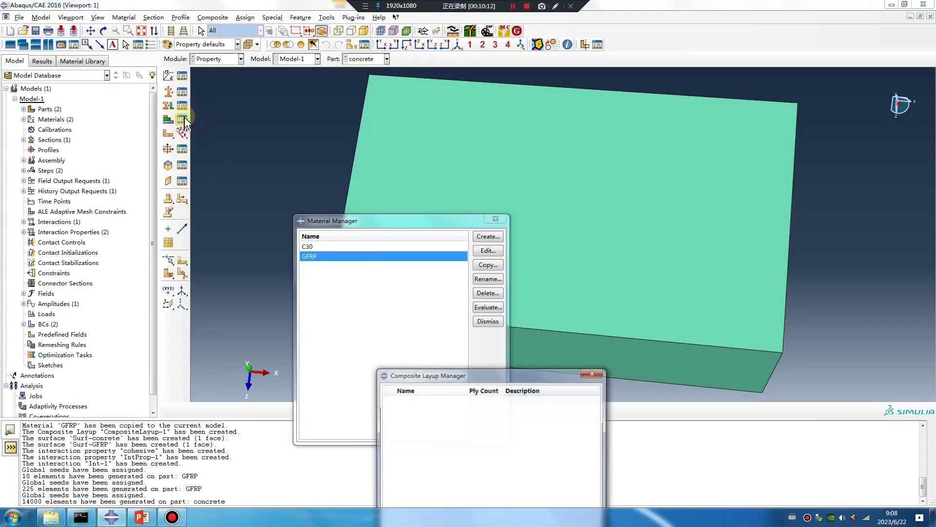
{"action": "left_click", "coordinate": [369, 59]}
{"action": "left_click", "coordinate": [360, 71]}
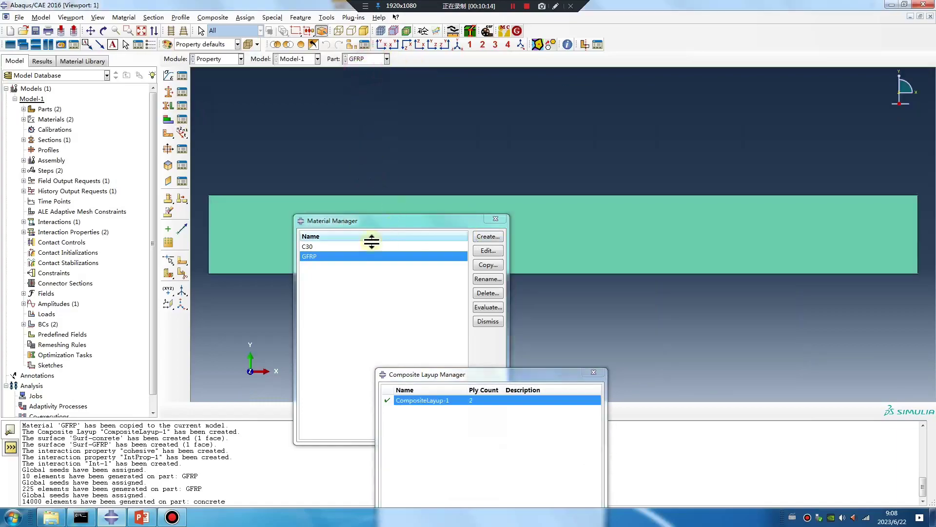
{"action": "double_click", "coordinate": [424, 401]}
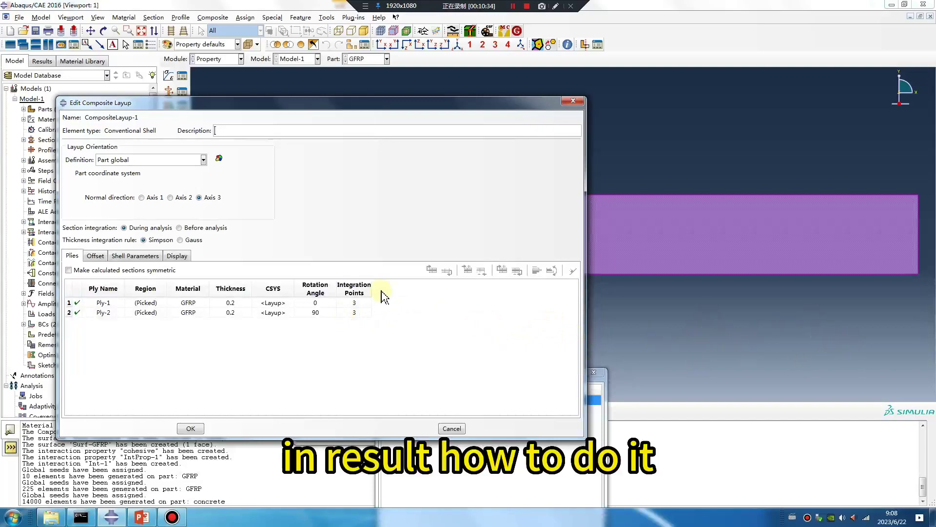
{"action": "left_click", "coordinate": [573, 101]}
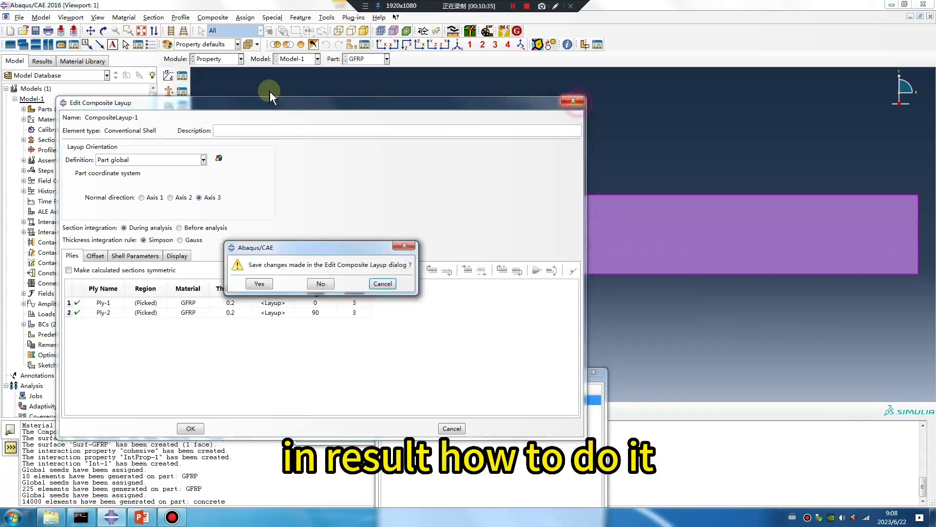
{"action": "left_click", "coordinate": [320, 284]}
- Specify section points 1,2,3,4,5,6 for shell and layered output in the Step-1 field output request
{"action": "left_click", "coordinate": [213, 59]}
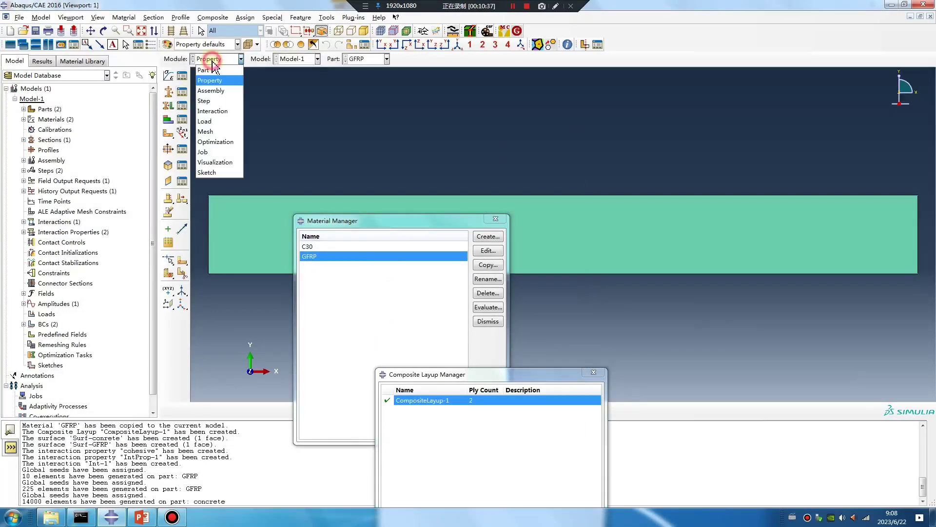
{"action": "left_click", "coordinate": [204, 100]}
{"action": "left_click", "coordinate": [182, 91]}
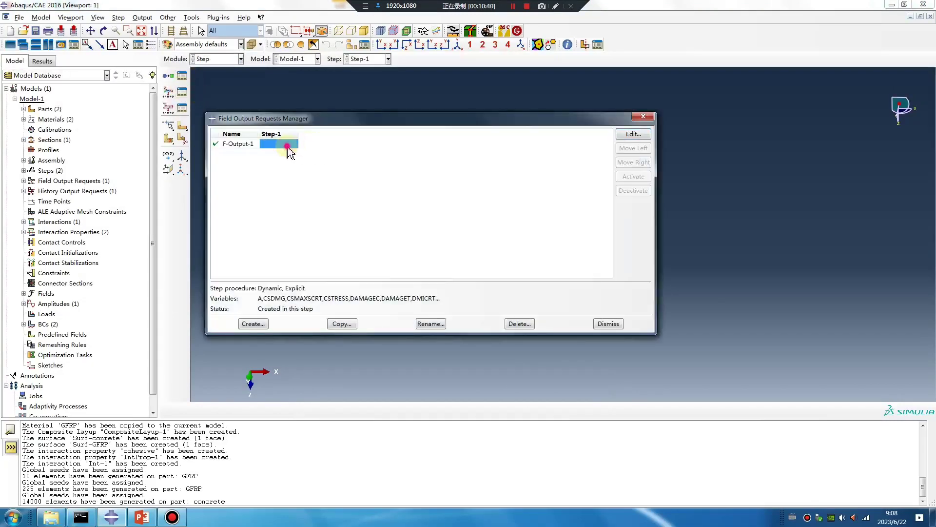
{"action": "left_click", "coordinate": [634, 133]}
{"action": "scroll", "coordinate": [467, 336], "scroll_direction": "down", "scroll_amount": 2}
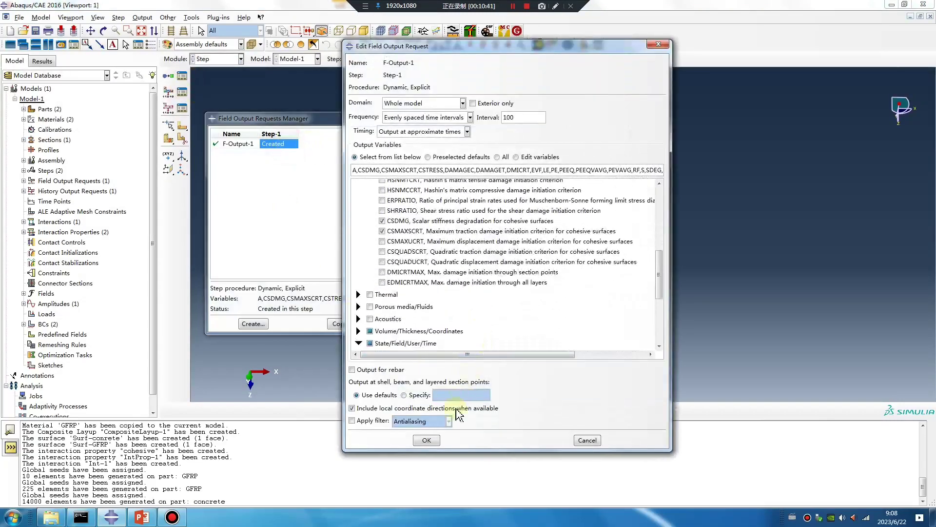
{"action": "left_click", "coordinate": [403, 396]}
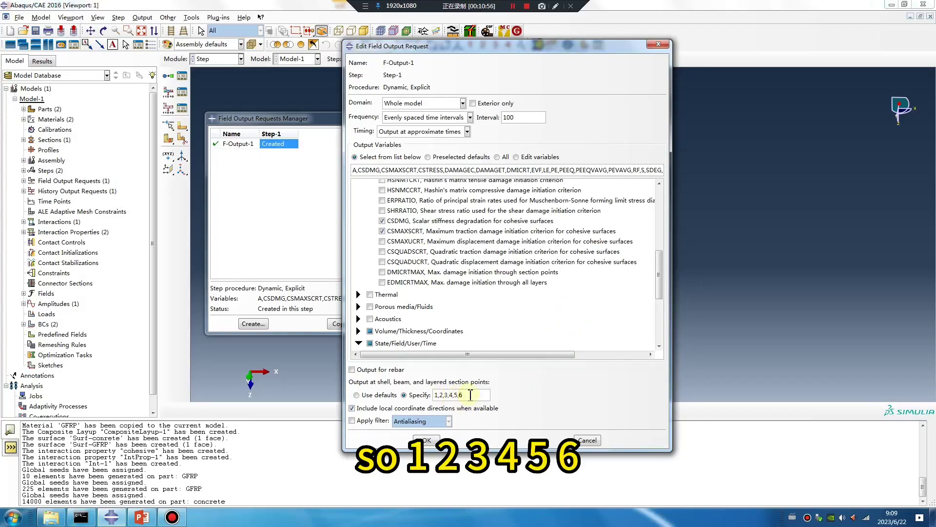
{"action": "left_click", "coordinate": [441, 438]}
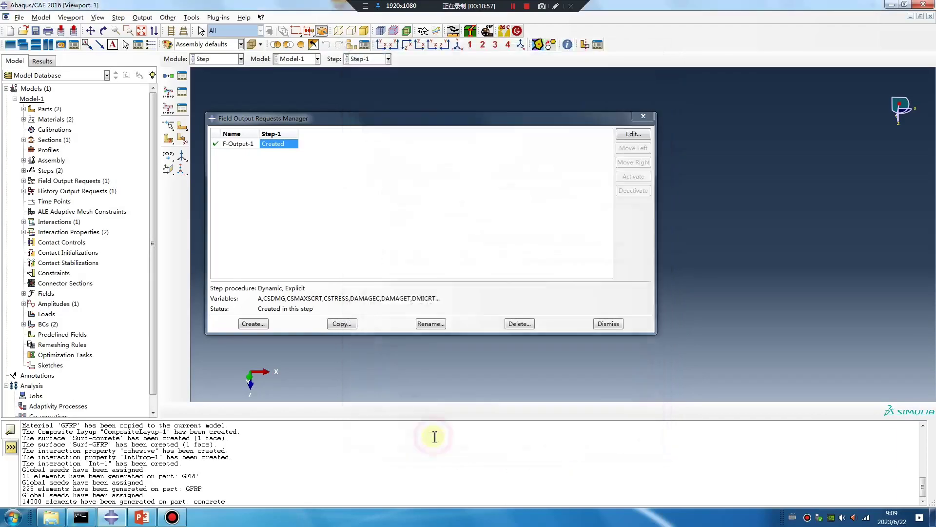
{"action": "left_click", "coordinate": [652, 118]}
- Create an analysis job for Model-1 in the Job module that uses 20 processors
{"action": "left_click", "coordinate": [225, 62]}
{"action": "left_click", "coordinate": [216, 152]}
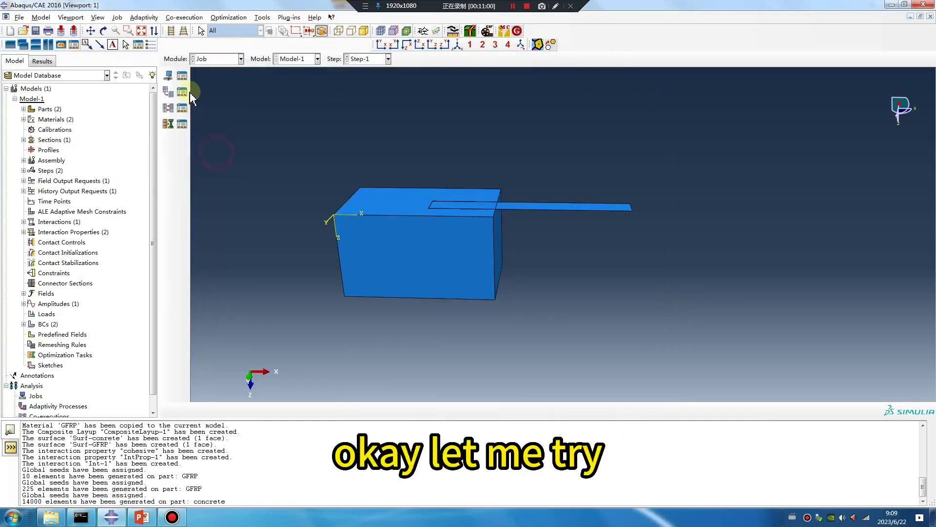
{"action": "left_click", "coordinate": [182, 75]}
{"action": "left_click", "coordinate": [100, 424]}
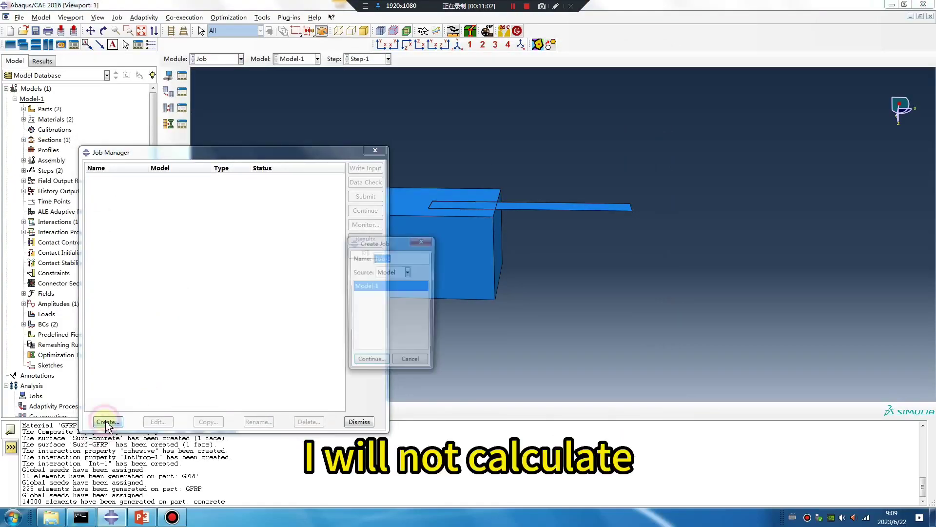
{"action": "left_click", "coordinate": [365, 365]}
{"action": "left_click", "coordinate": [336, 269]}
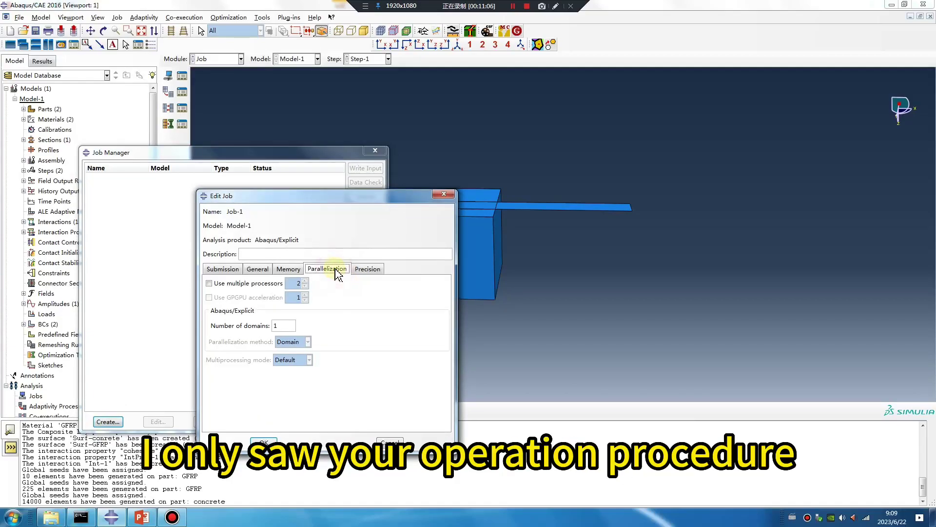
{"action": "left_click", "coordinate": [208, 283]}
{"action": "double_click", "coordinate": [296, 283]}
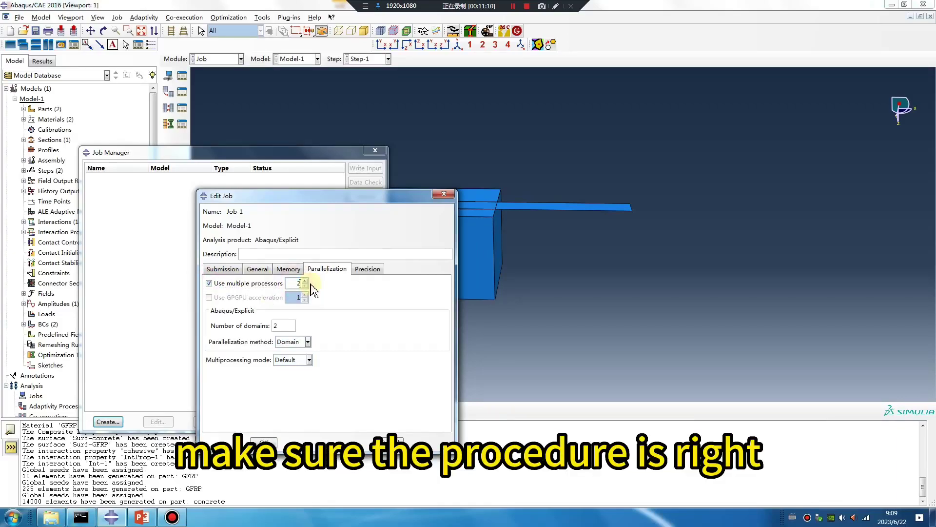
{"action": "left_click", "coordinate": [272, 440]}
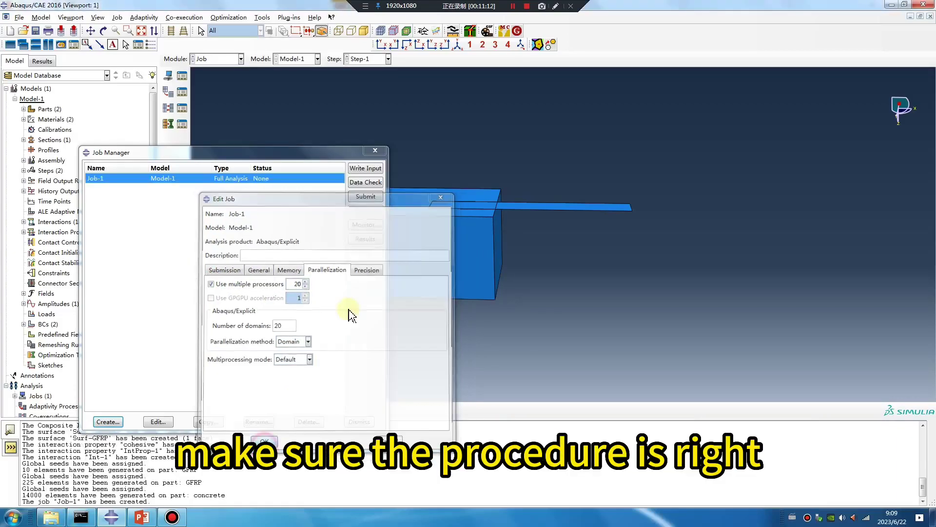
- Run a data check on the new job
{"action": "left_click", "coordinate": [359, 184]}
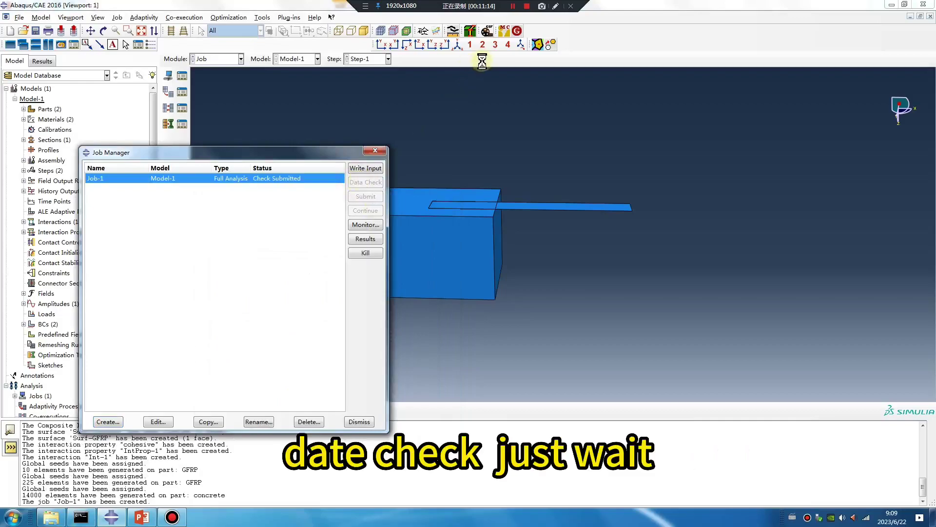
{"action": "left_click", "coordinate": [451, 247]}
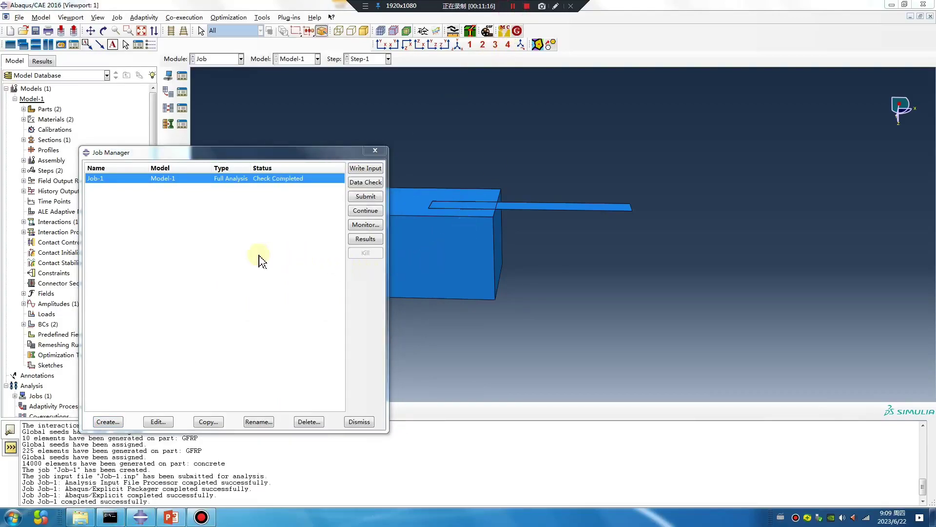
- Switch to the PowerPoint presentation and view the WeChat contact slide and the AD Time slide
{"action": "mouse_move", "coordinate": [181, 520]}
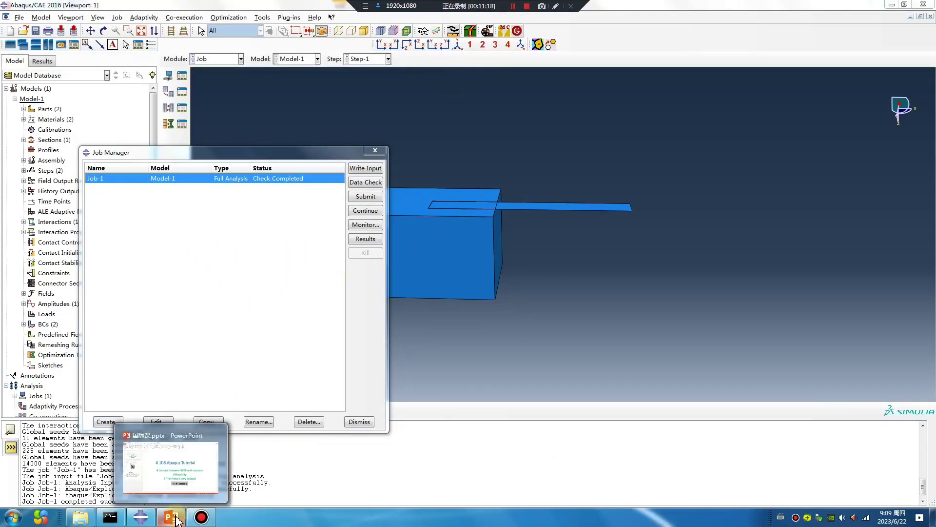
{"action": "left_click", "coordinate": [179, 519]}
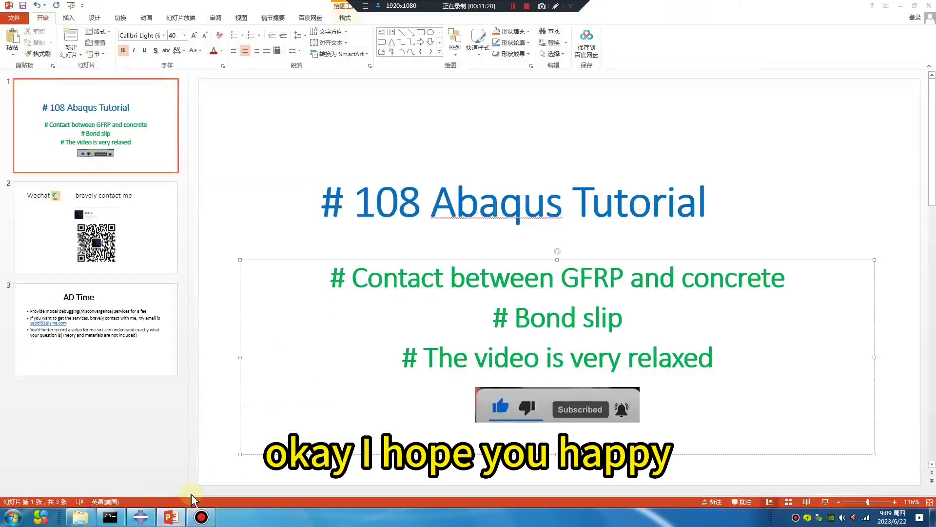
{"action": "left_click", "coordinate": [147, 246]}
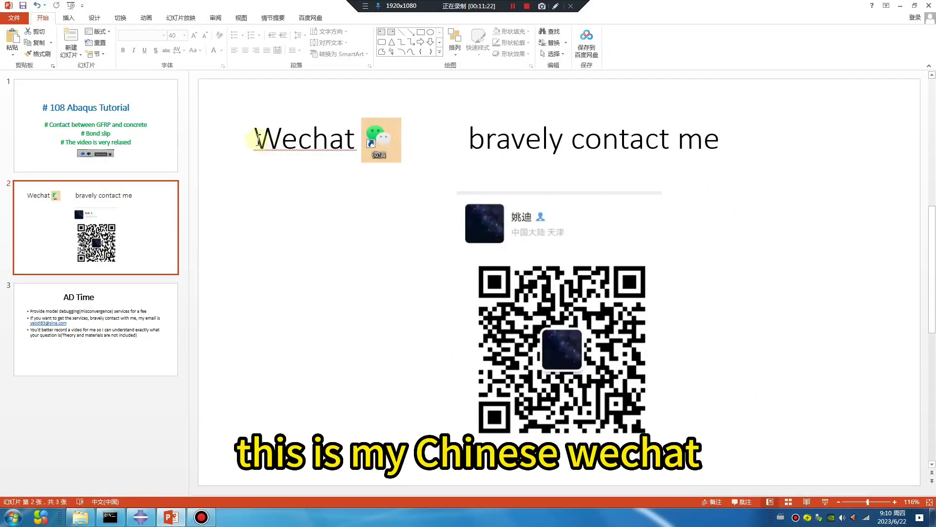
{"action": "left_click", "coordinate": [84, 334]}
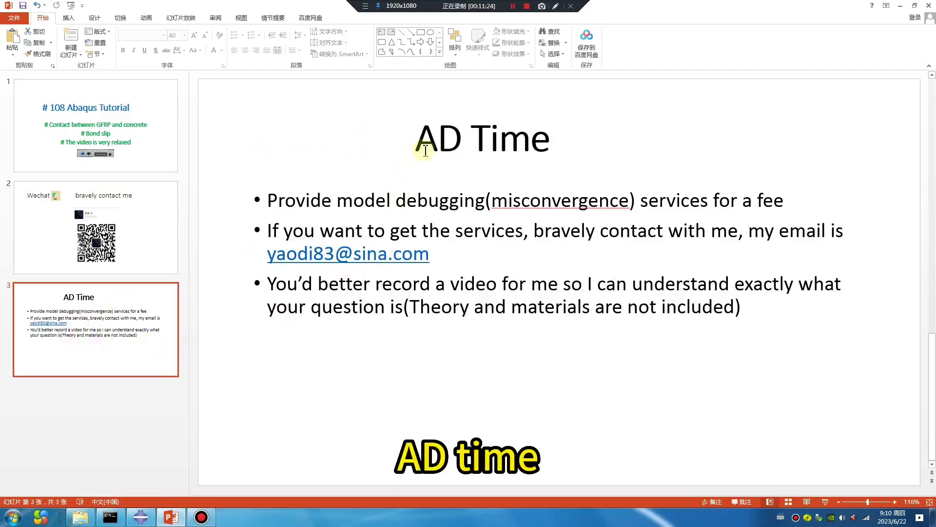